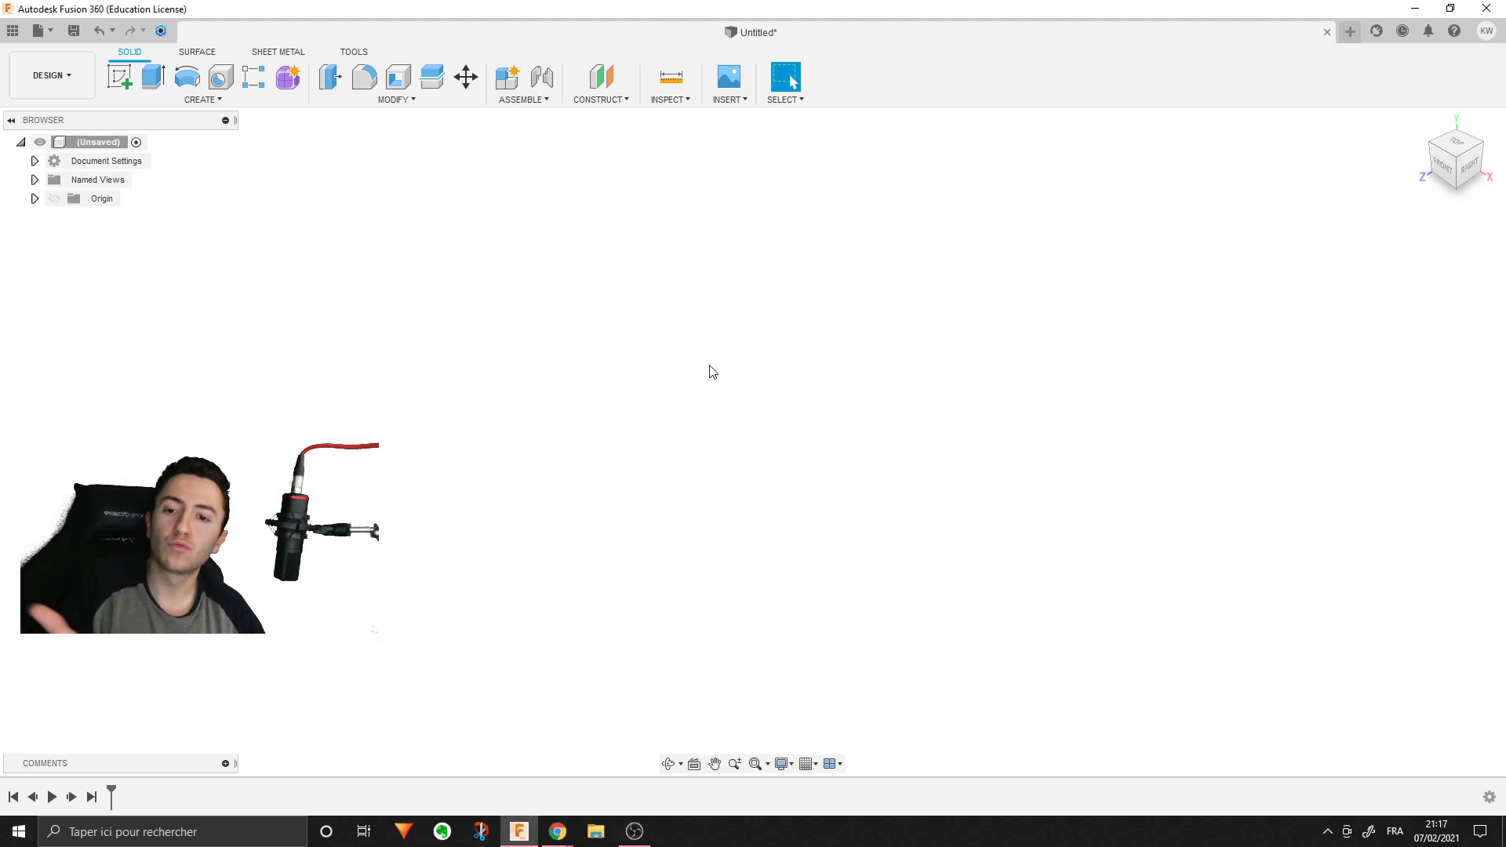
- Create a sketch on the front plane and draw a center rectangle from the origin, about 64 mm wide and 63 mm high
left_click(125, 84)
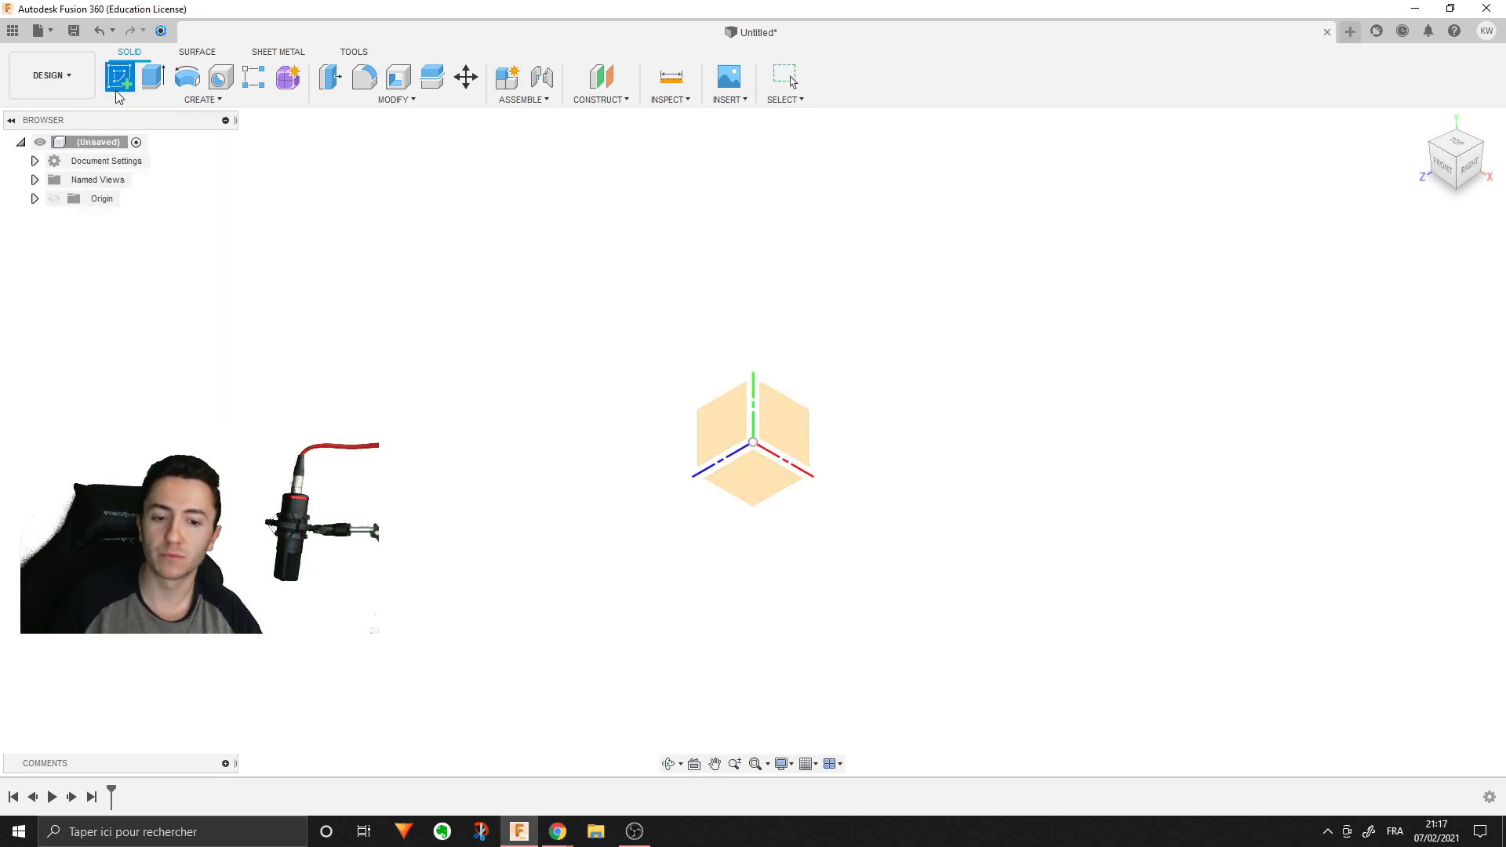
left_click(784, 428)
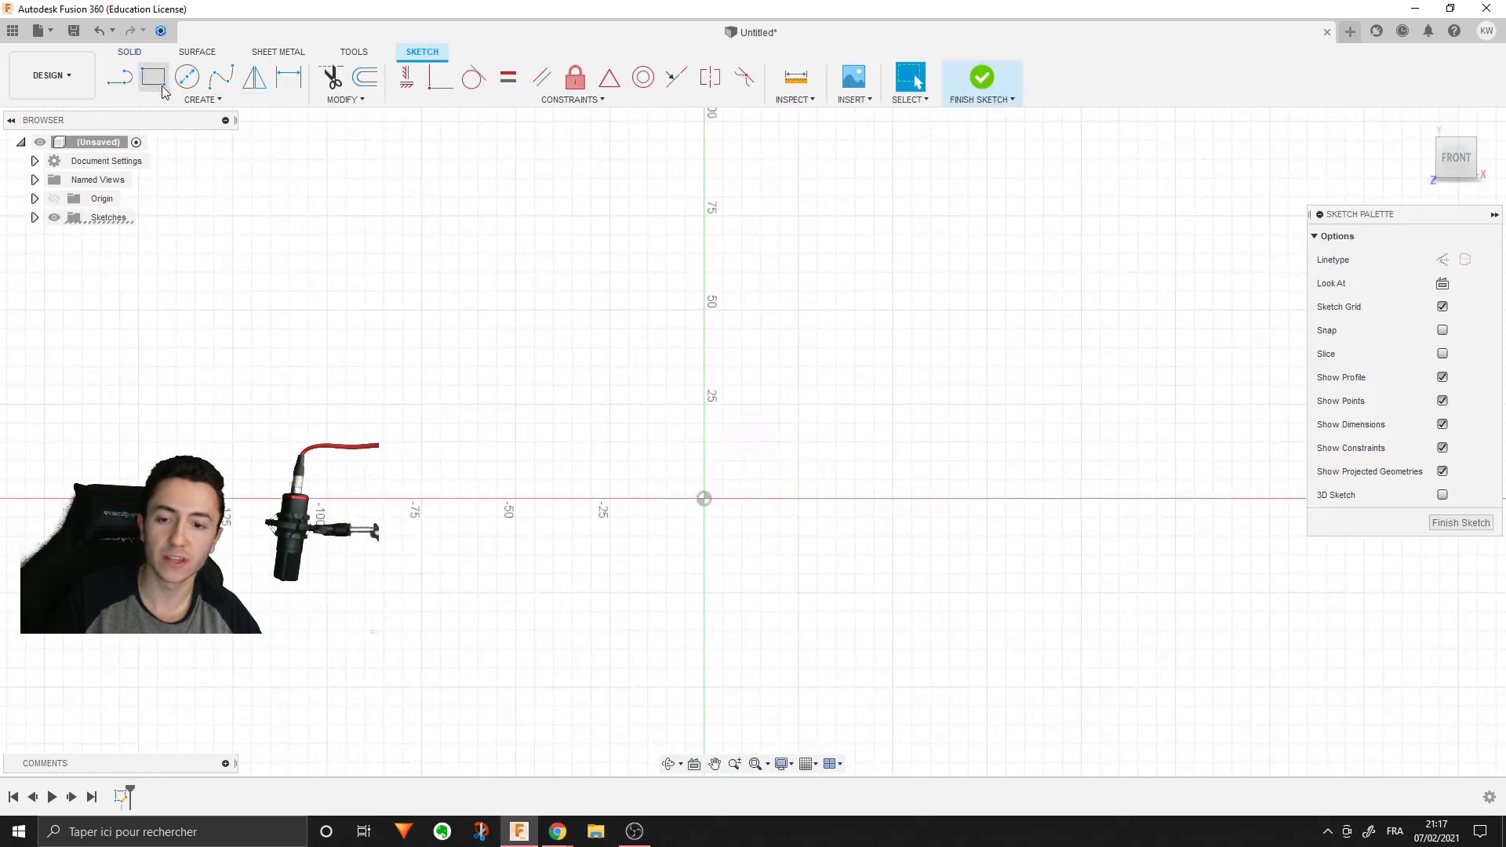
left_click(168, 99)
mouse_move(188, 134)
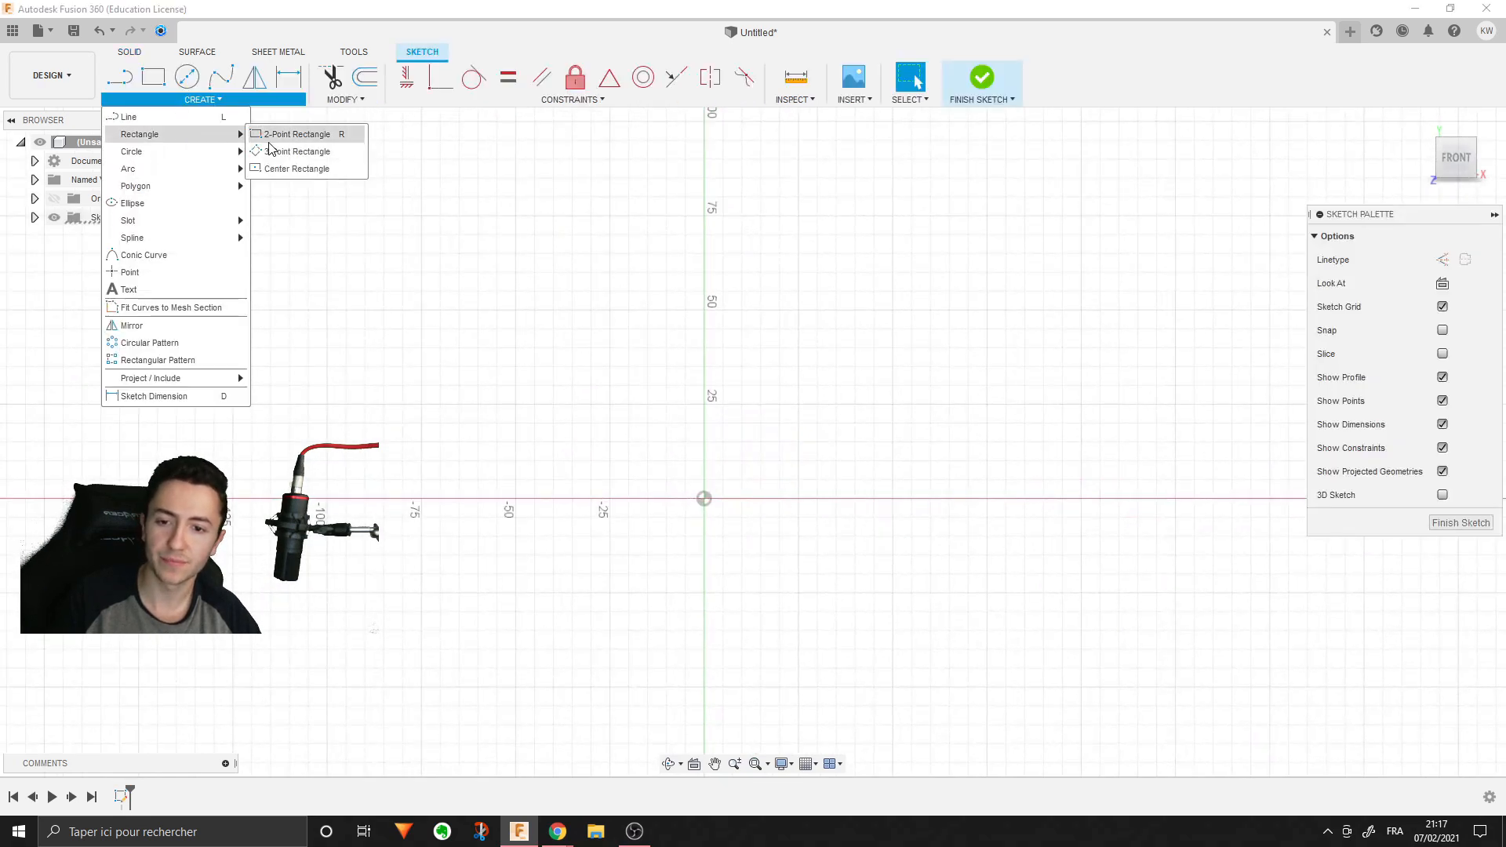
left_click(296, 169)
left_click(704, 498)
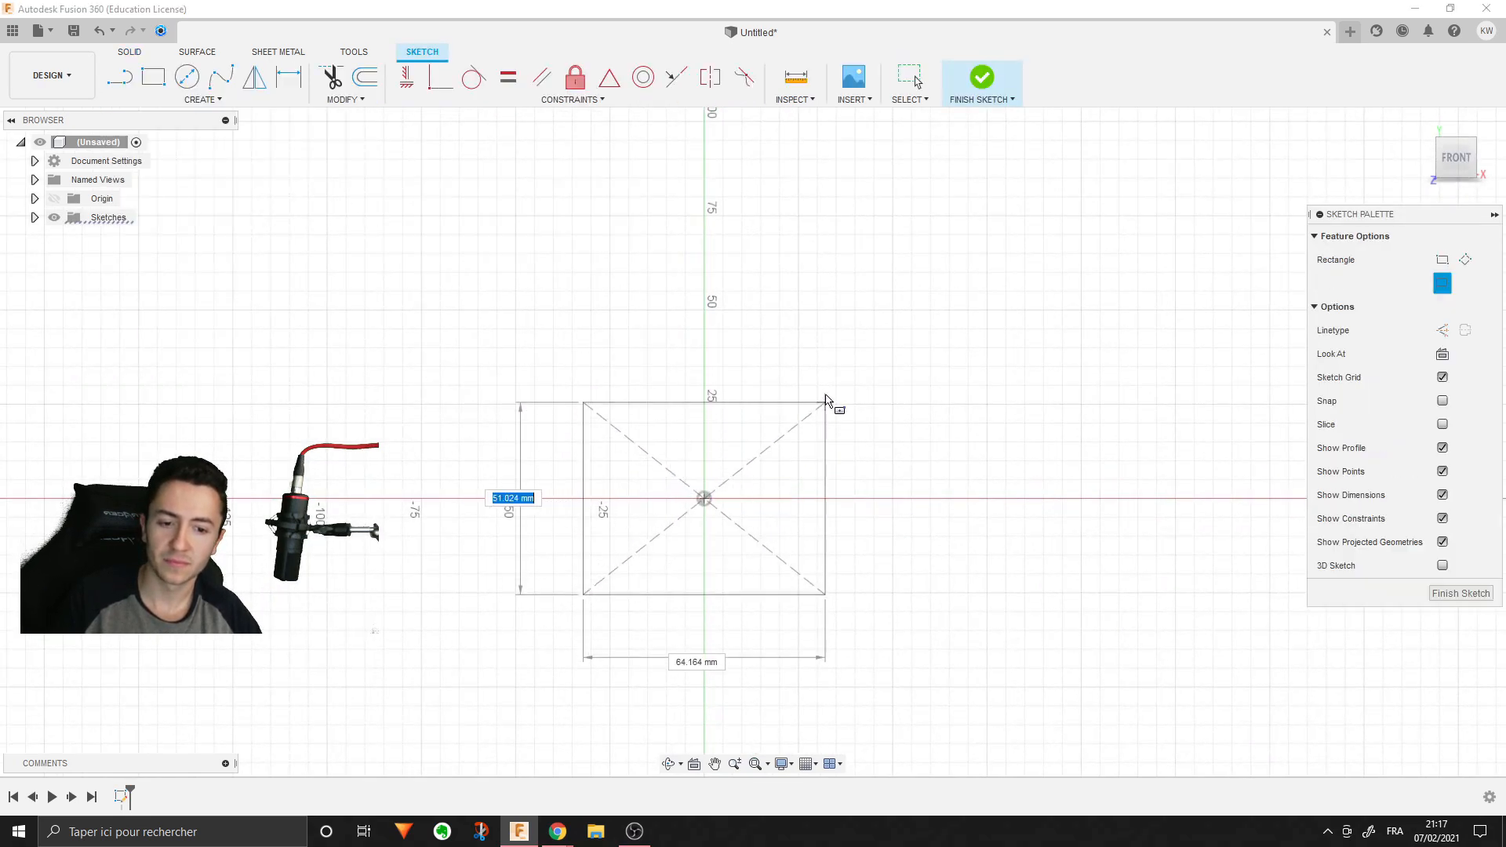
left_click(826, 379)
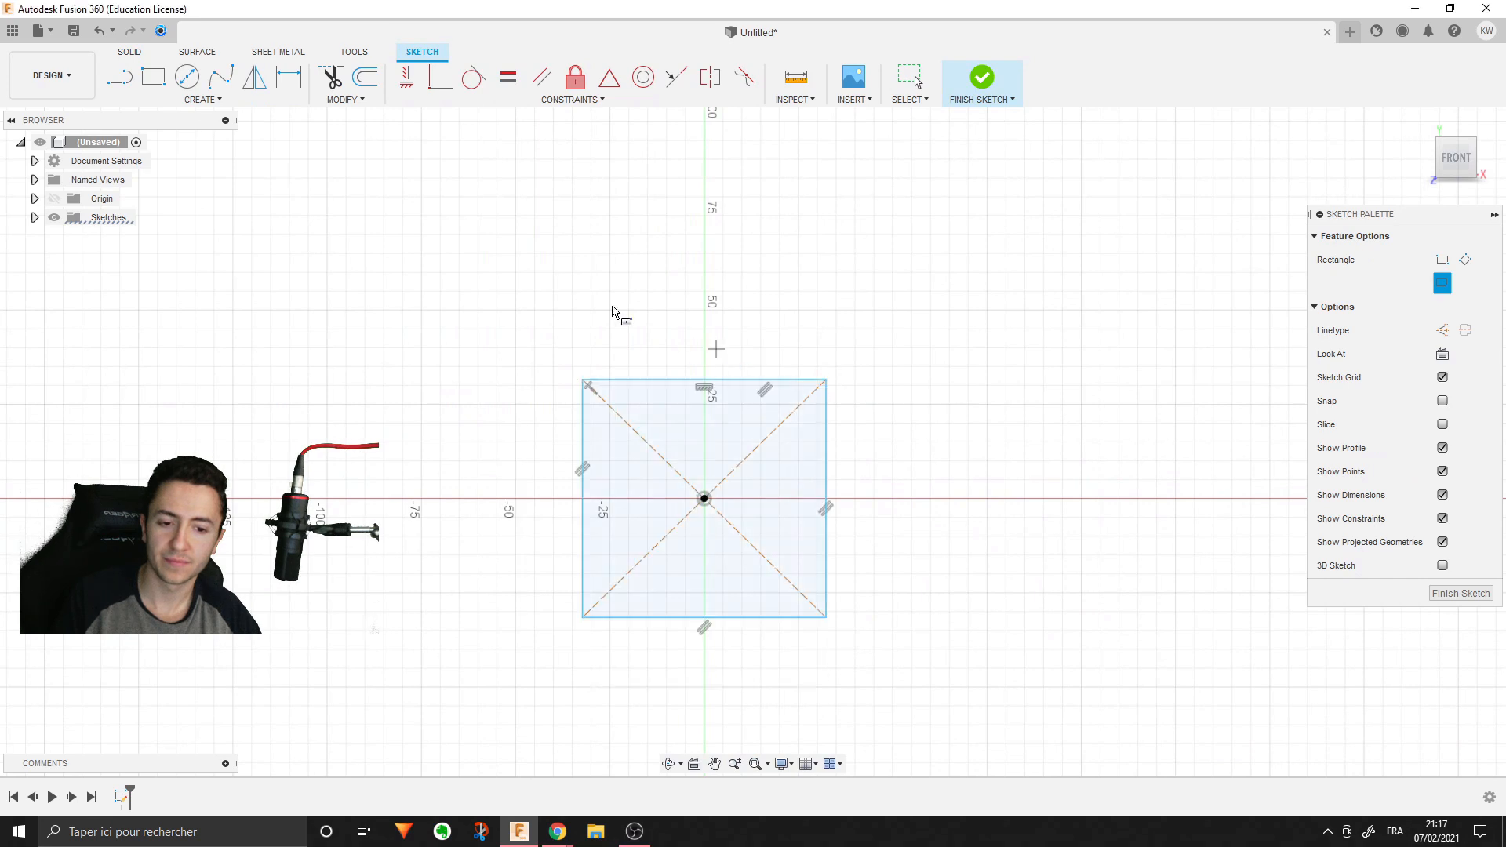
- Extrude the rectangle profile by about 79 mm to one side as a new body
left_click(135, 53)
left_click(163, 72)
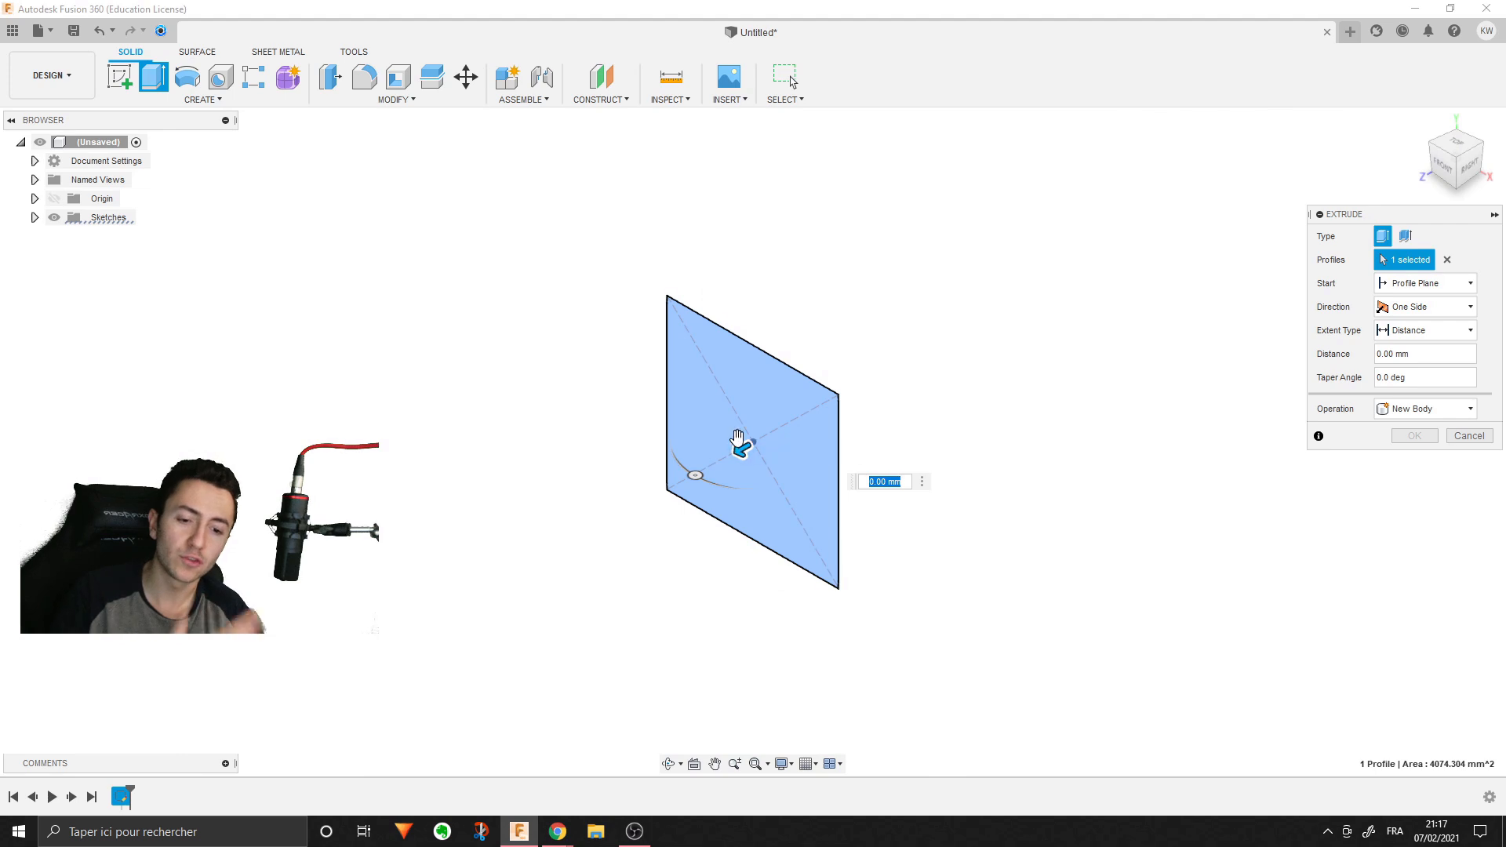
left_click_drag(737, 437, 537, 570)
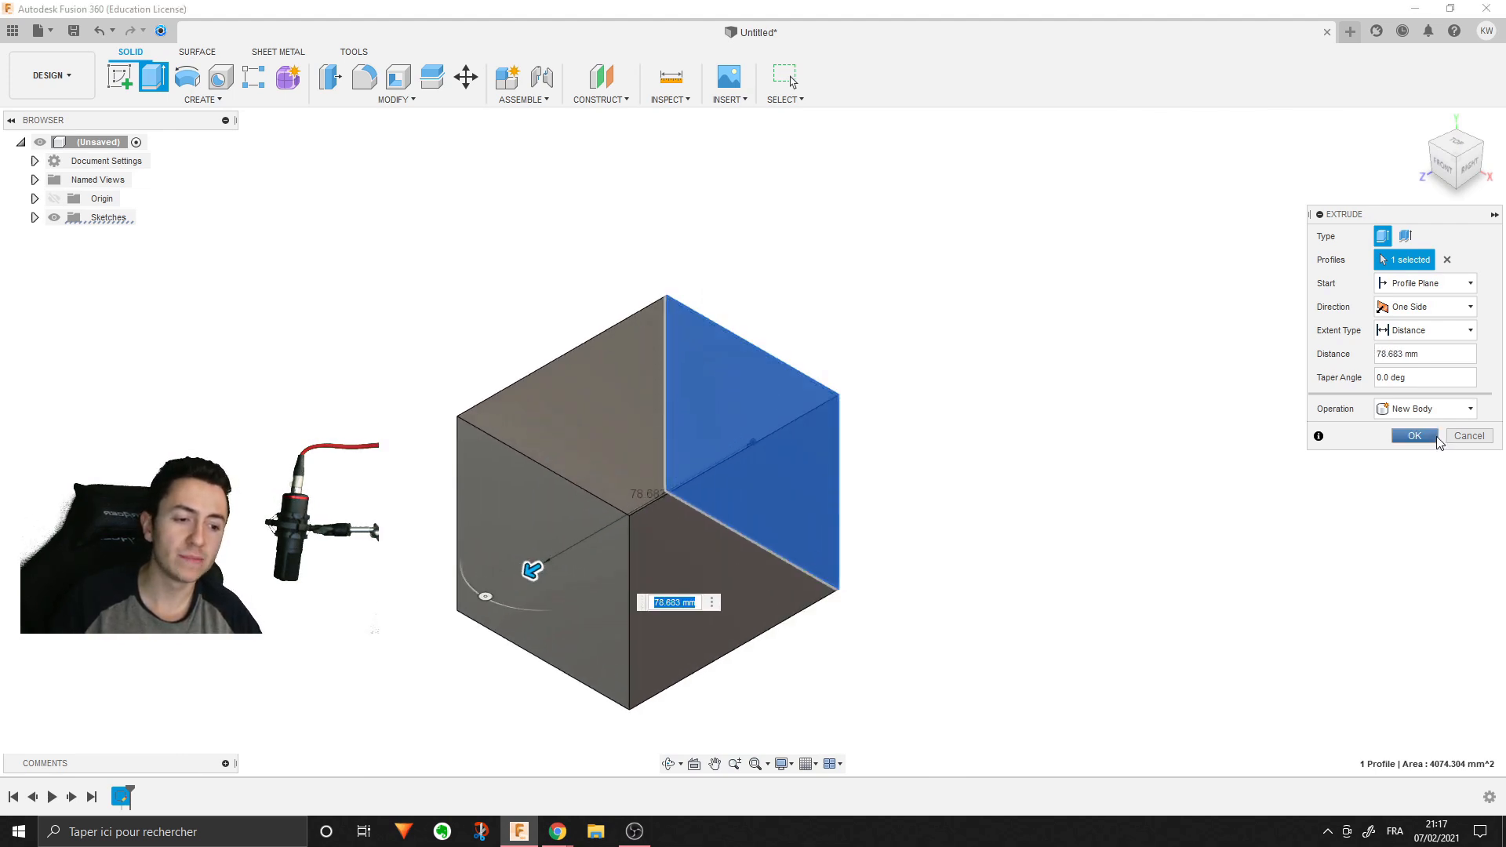
left_click(1416, 436)
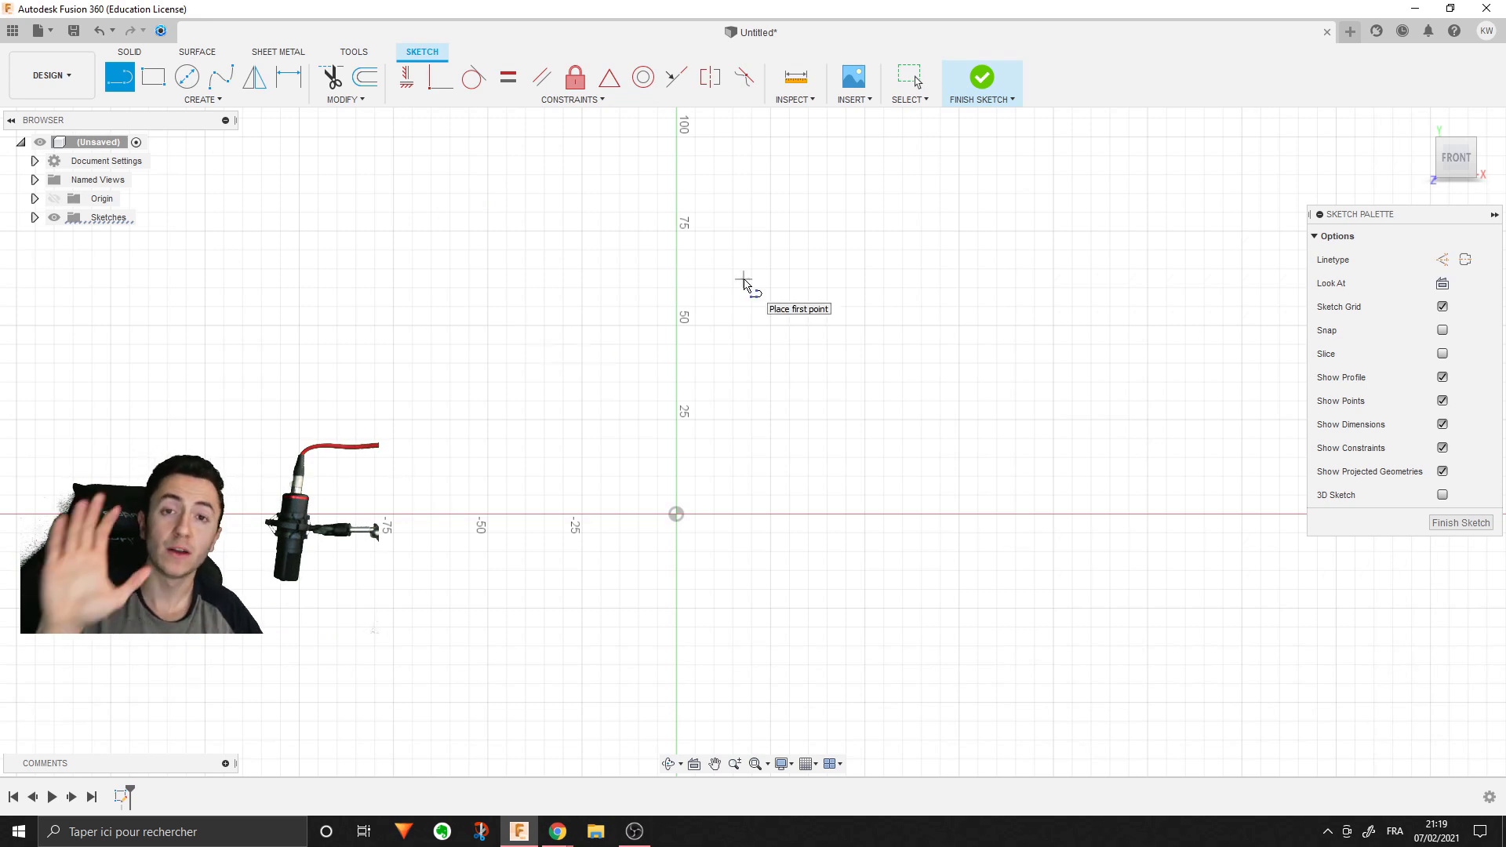
- Draw a closed triangle with the Line tool above the origin in the front-plane sketch, its lower side about 88 mm long
left_click(538, 371)
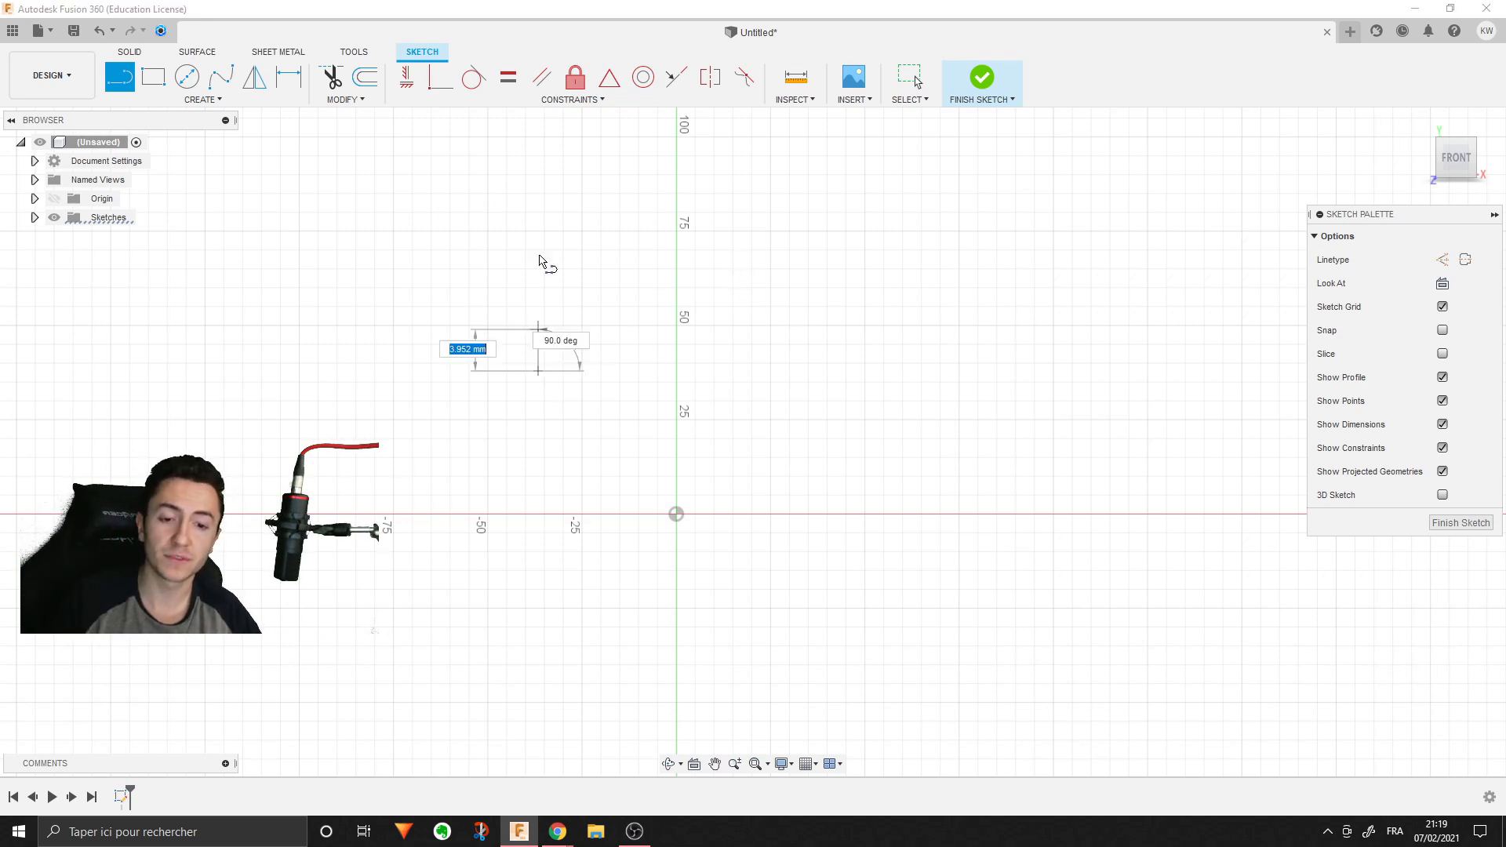
left_click(547, 234)
left_click(873, 339)
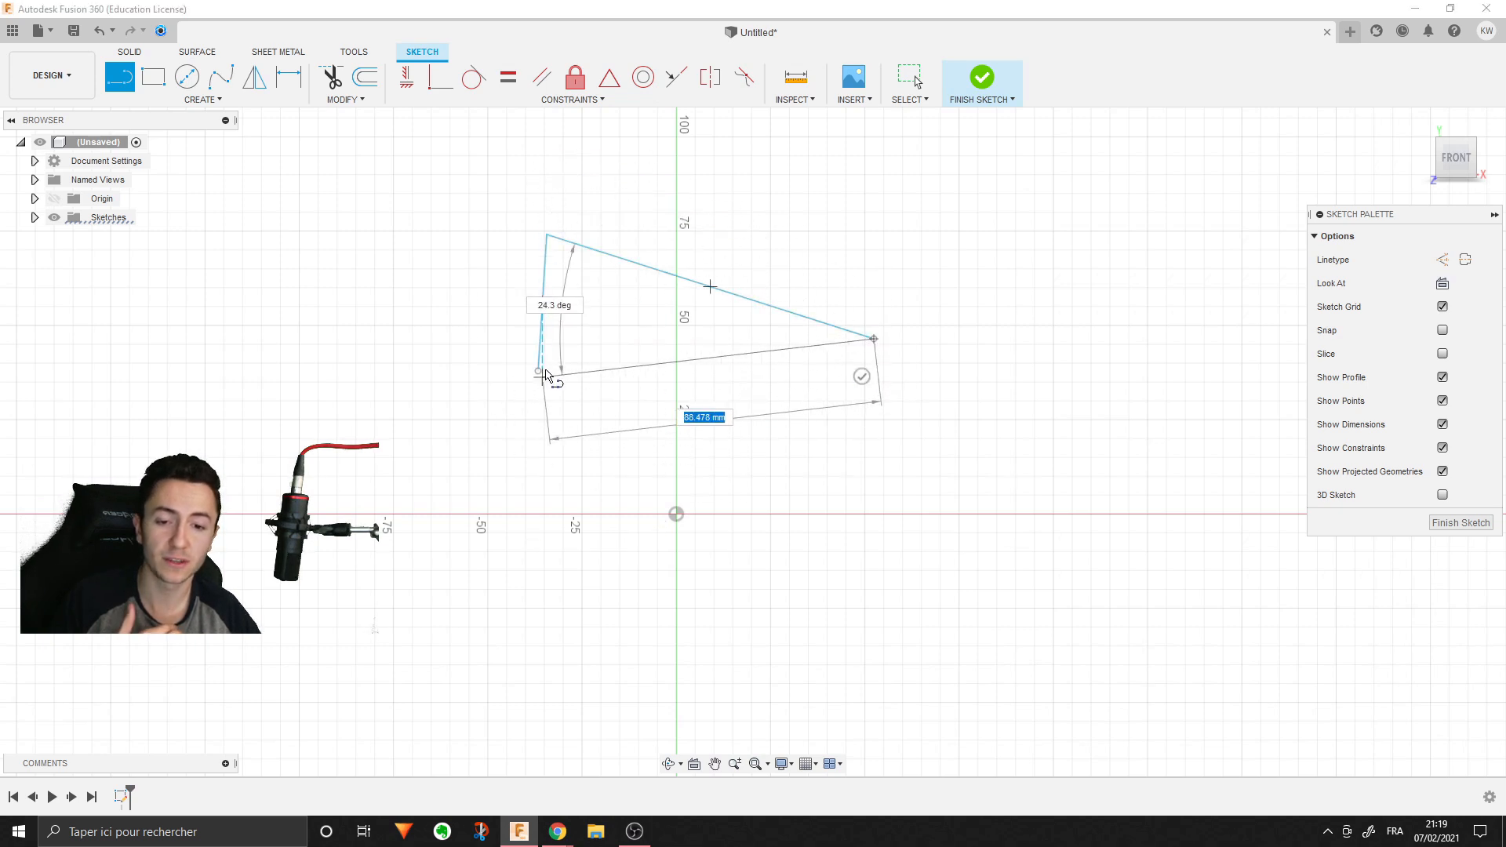
left_click(538, 370)
- Draw an open chain of connected lines starting from the triangle's sharp corner while viewing the sketch at an angle
mouse_move(1108, 338)
middle_mouse_down("shift")
mouse_move(998, 360)
mouse_move(1090, 331)
mouse_move(1075, 350)
middle_mouse_up("shift")
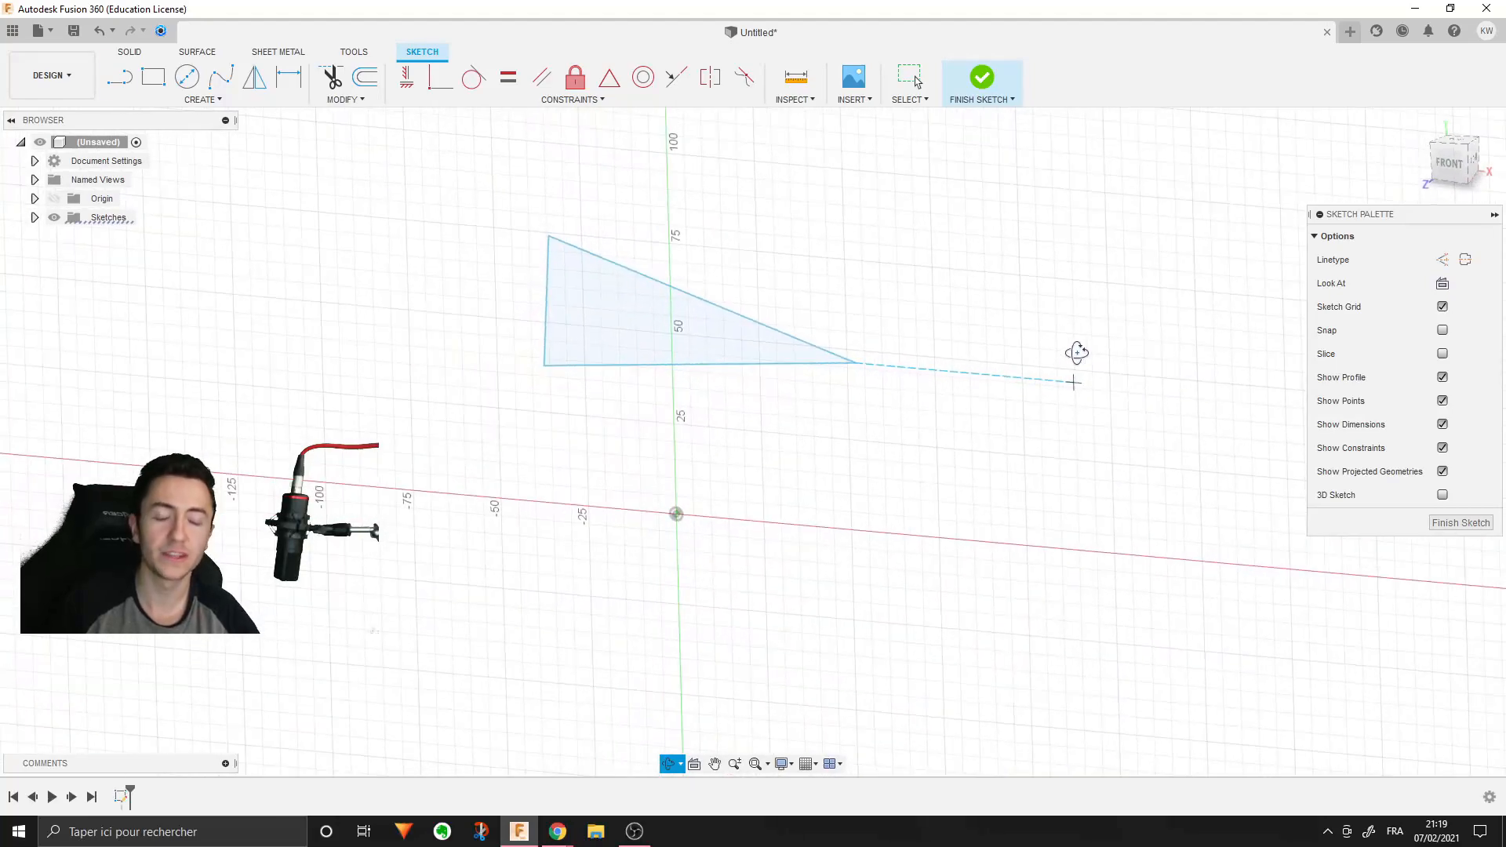
key("l")
scroll(1055, 367, "down", 3)
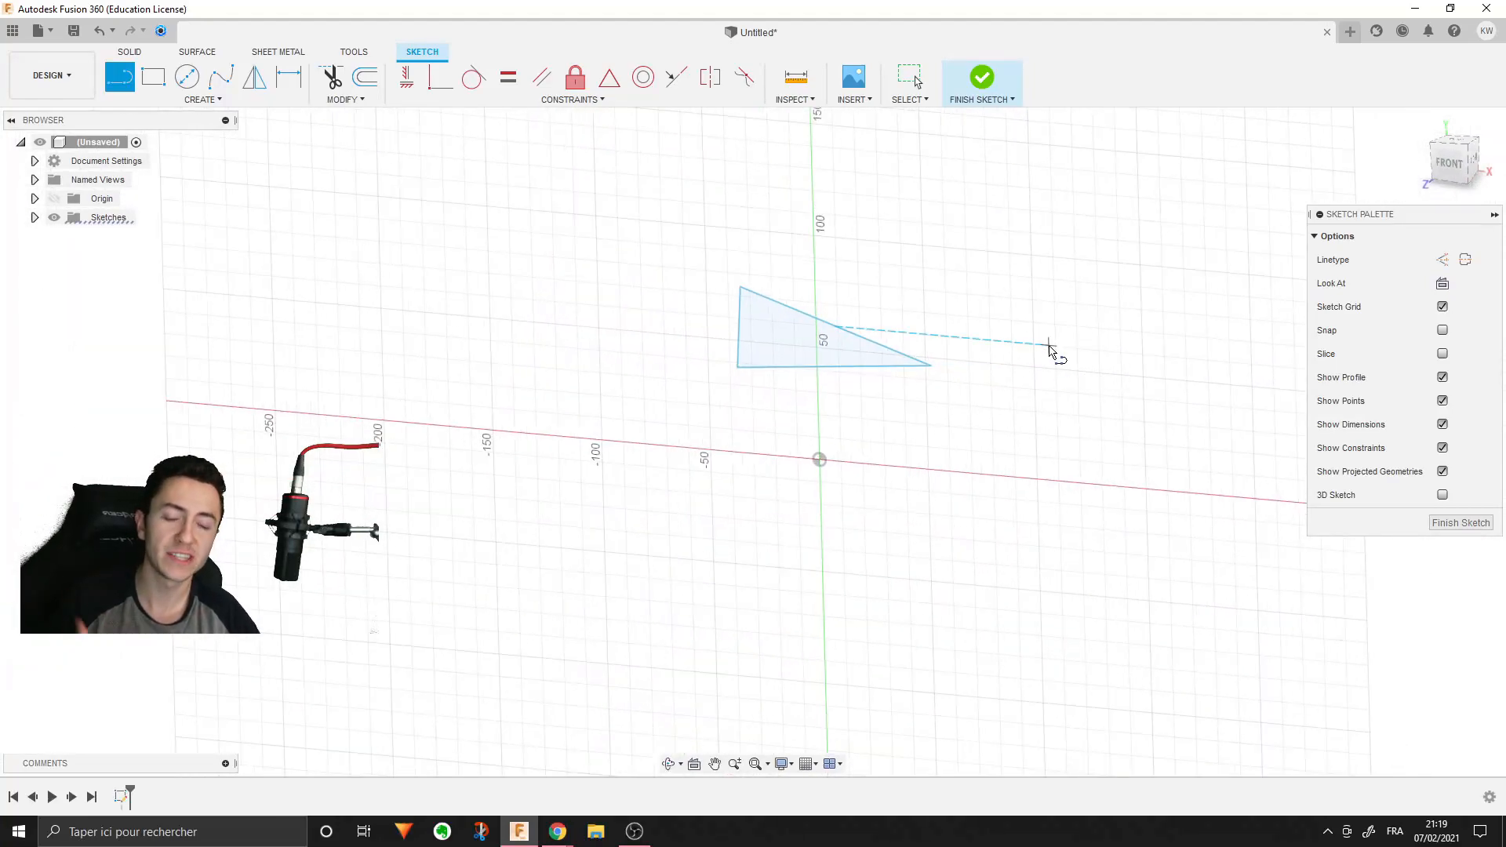
key("Escape")
mouse_move(1071, 328)
middle_mouse_down("shift")
mouse_move(1028, 319)
mouse_move(1008, 369)
middle_mouse_up("shift")
left_click(865, 431)
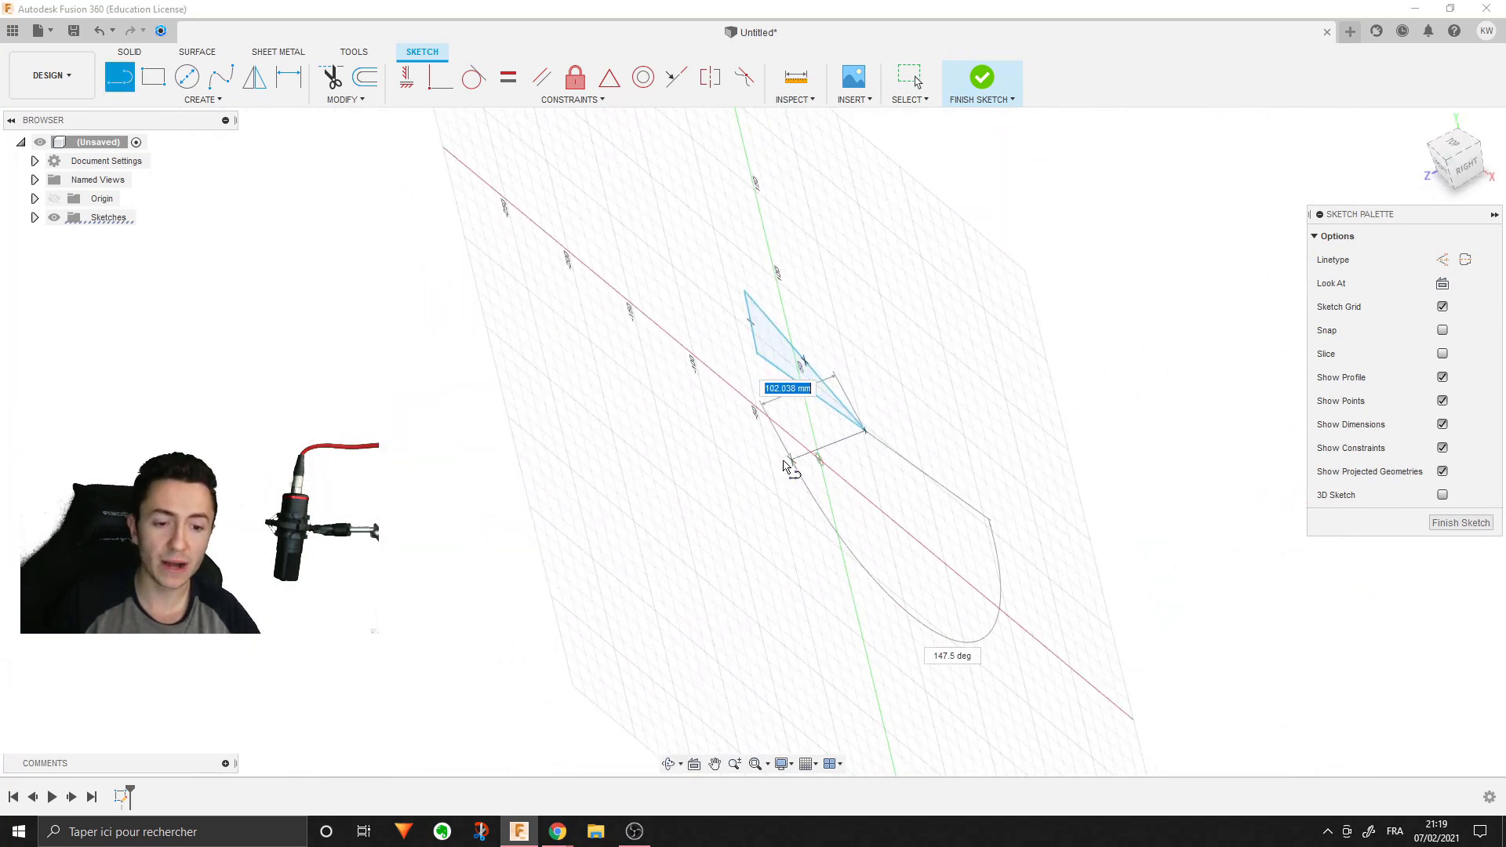
left_click(729, 461)
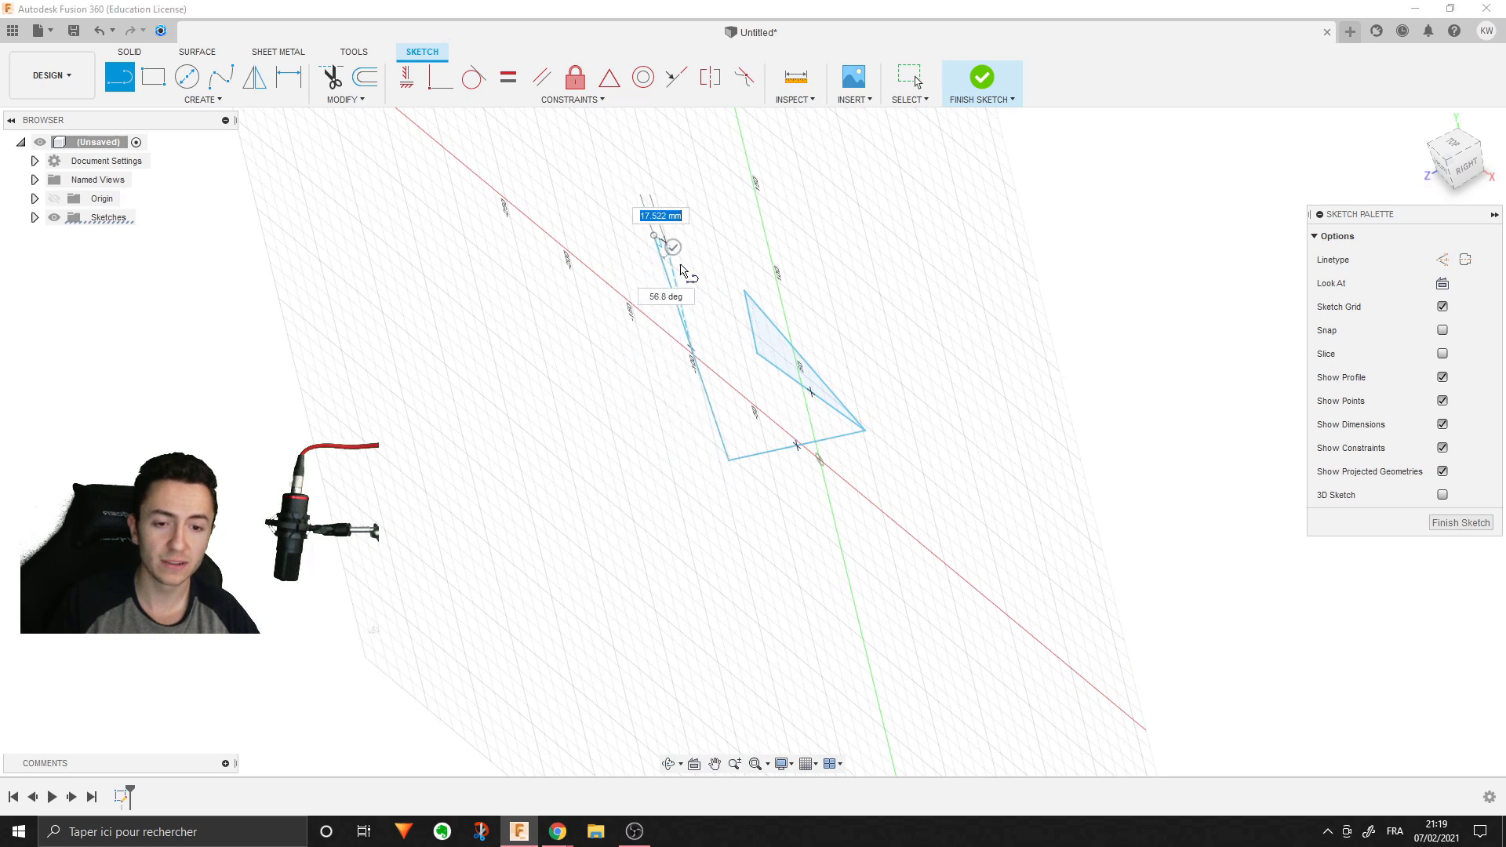
double_click(675, 243)
mouse_move(899, 403)
middle_mouse_down("shift")
mouse_move(910, 378)
mouse_move(1092, 316)
mouse_move(970, 397)
middle_mouse_up("shift")
key("l")
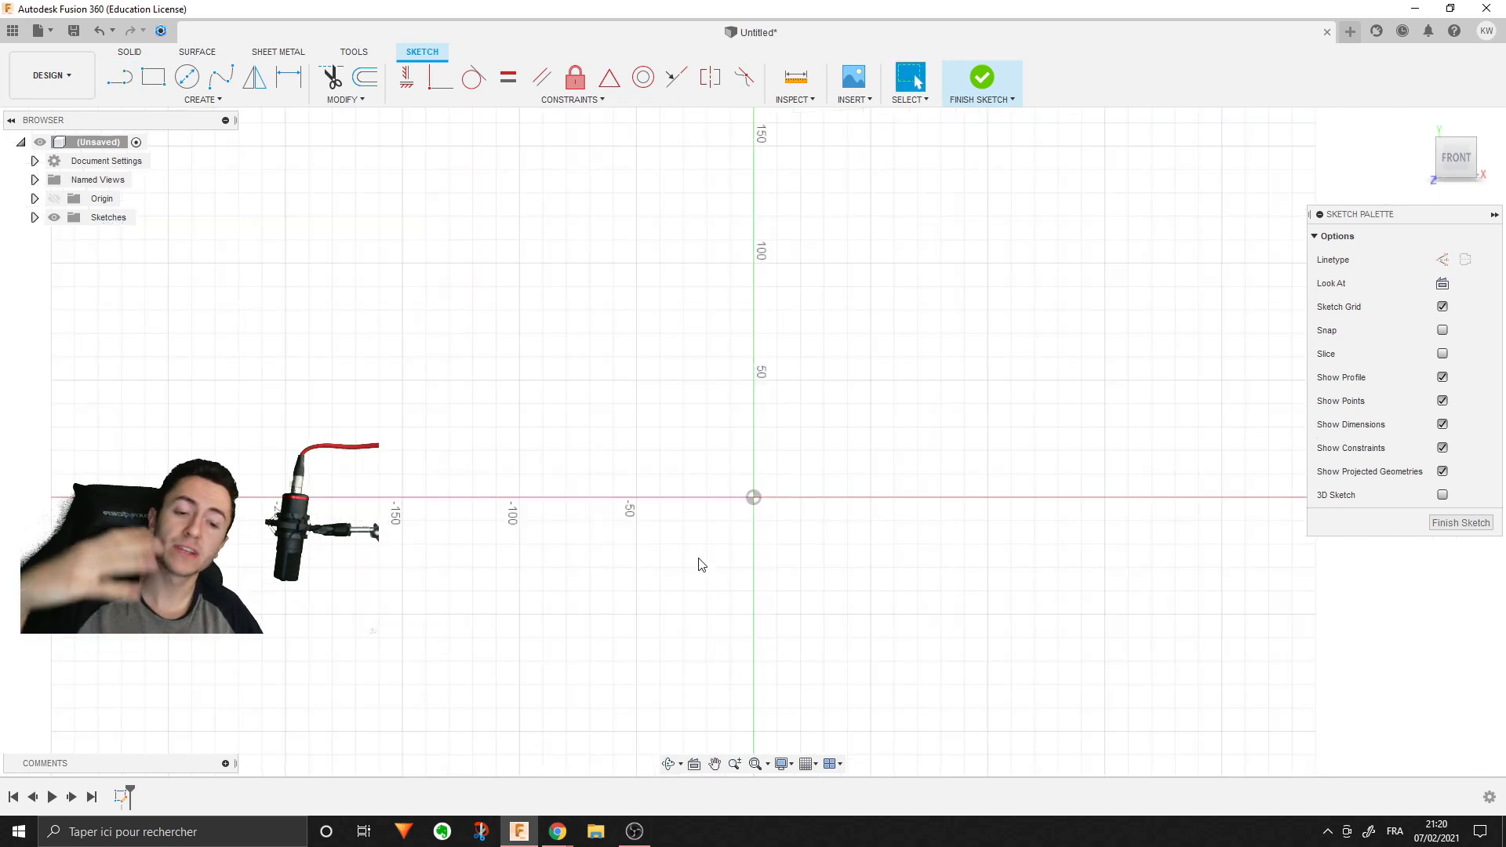
- Review the available sketch creation tools, sketch modification tools and geometric constraints
left_click(218, 99)
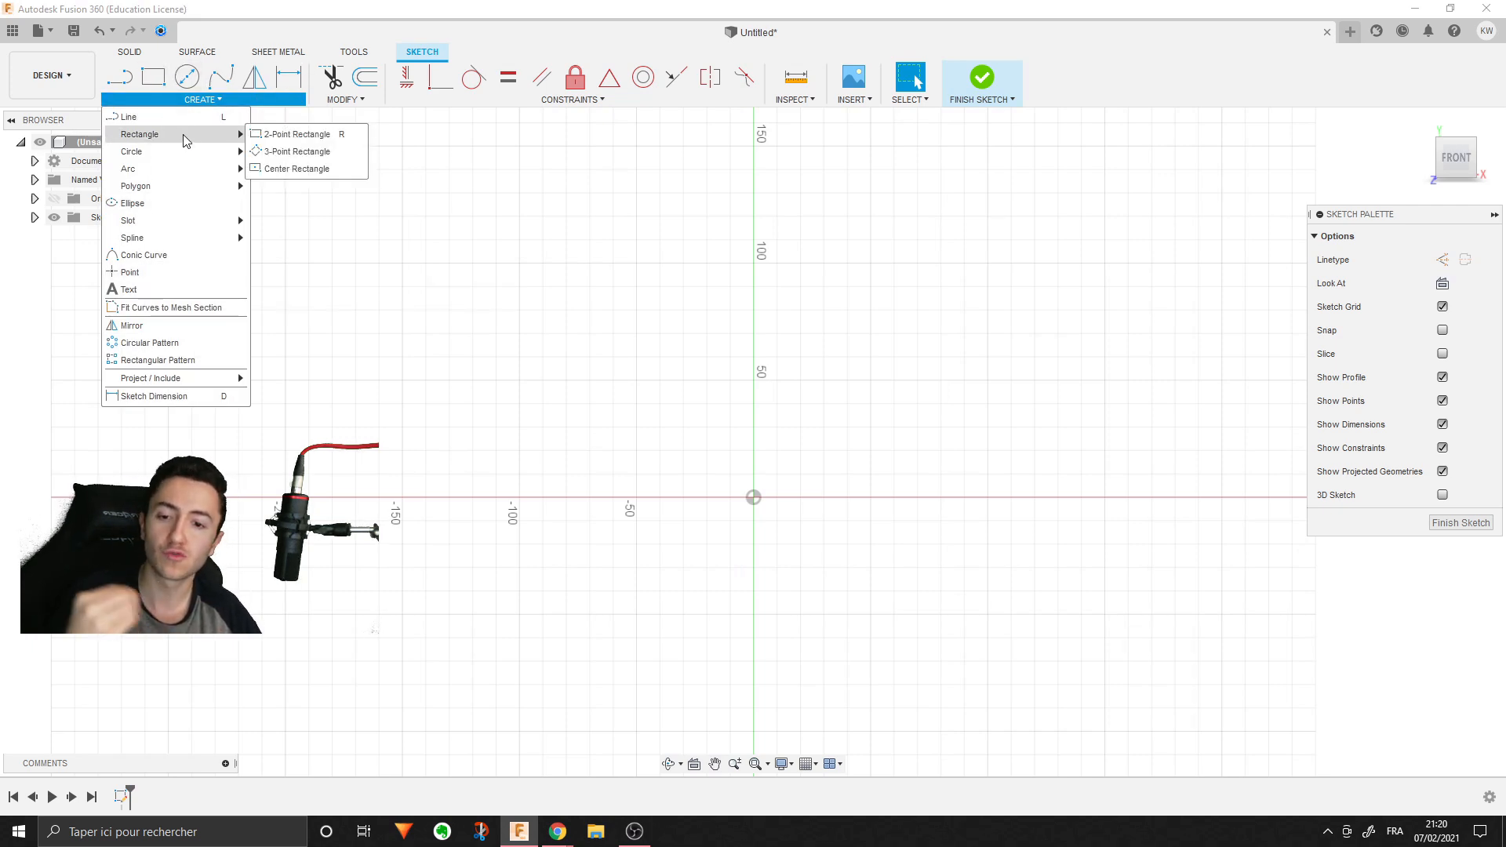
mouse_move(201, 151)
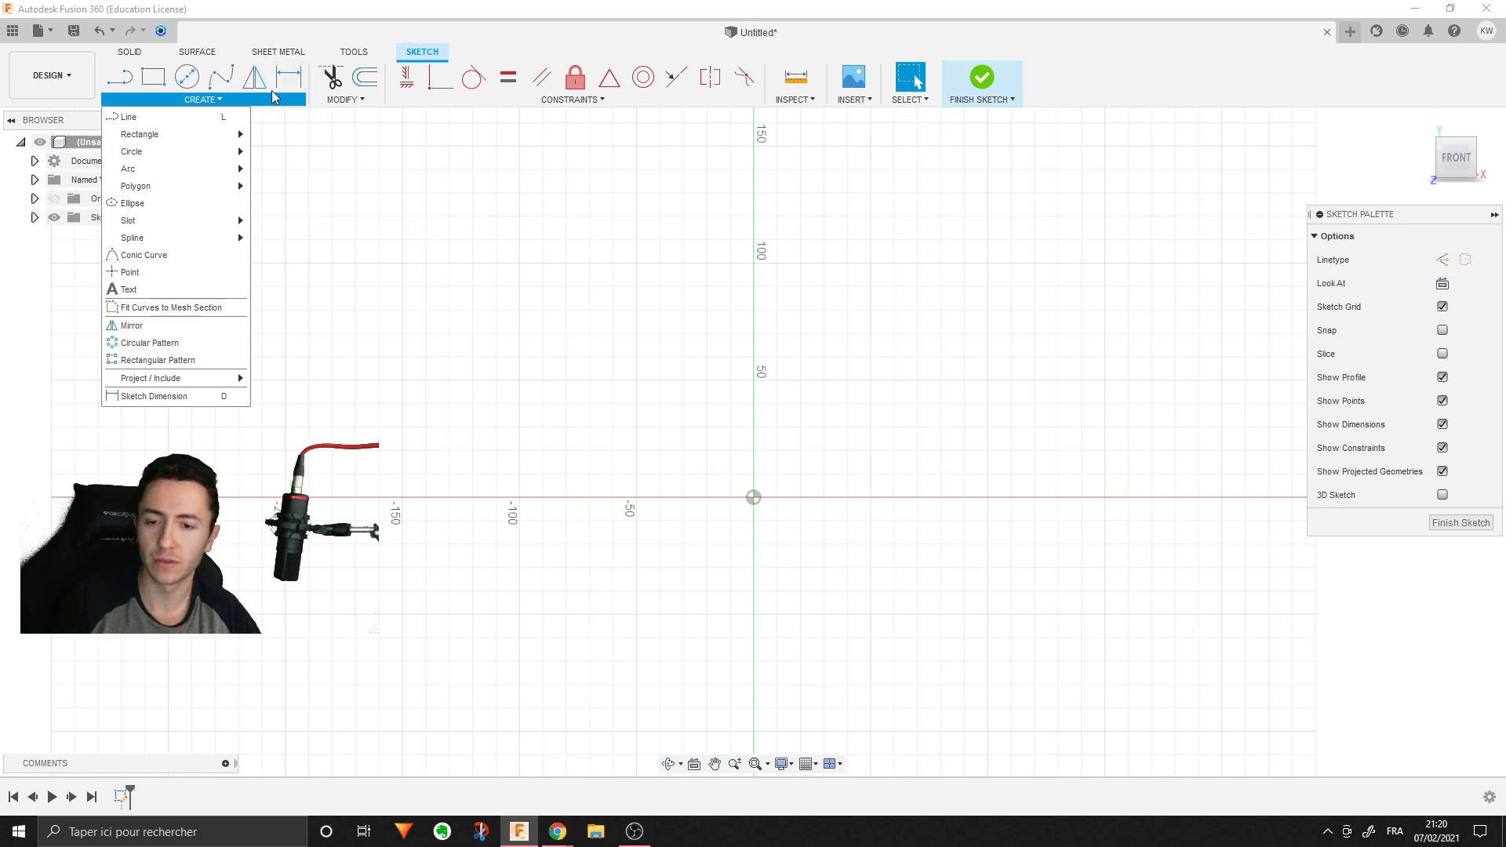
mouse_move(171, 174)
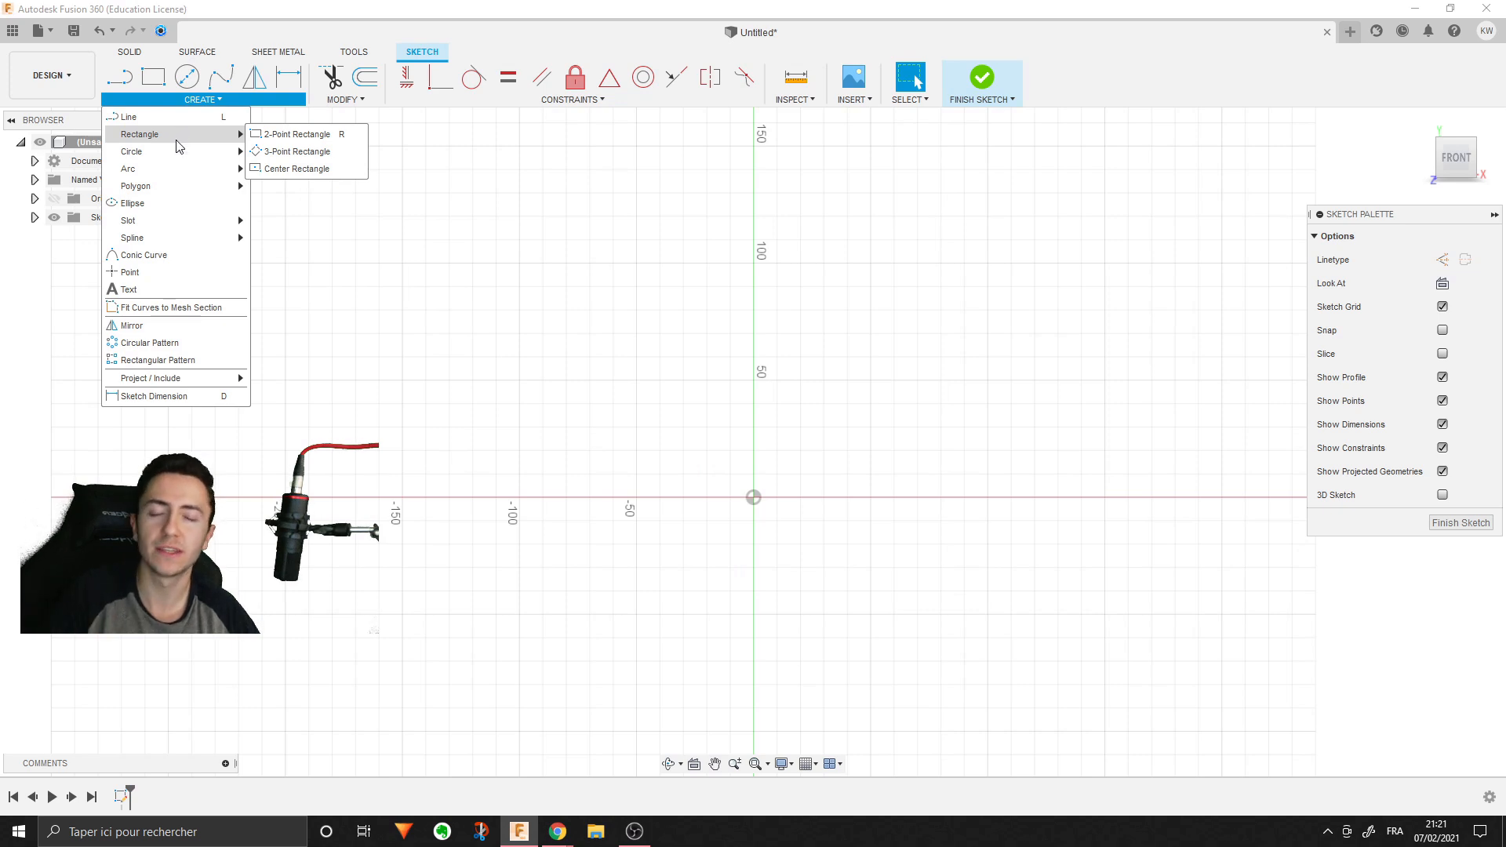
left_click(352, 102)
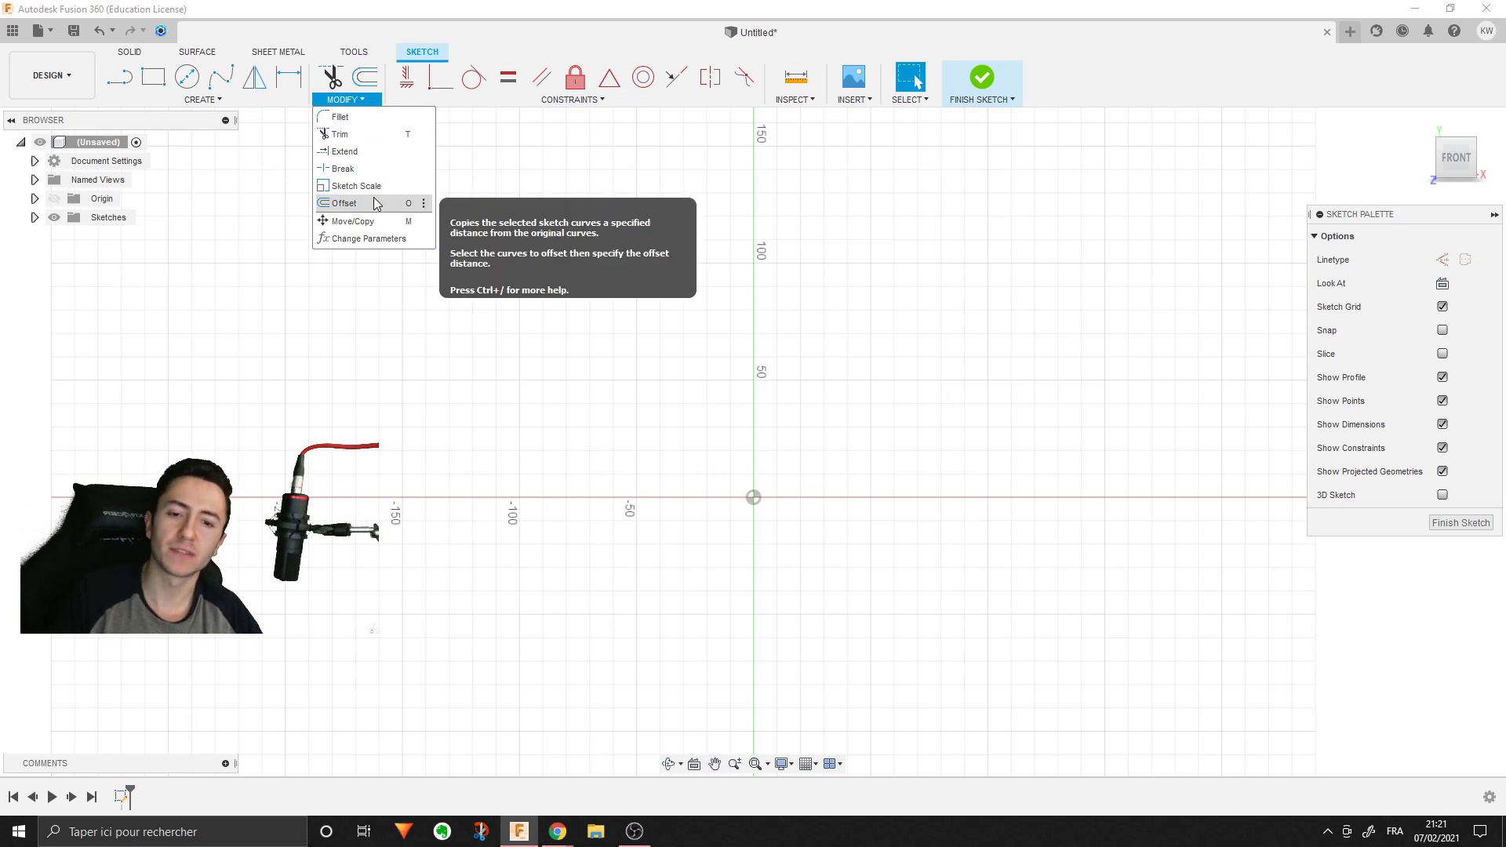
left_click(536, 97)
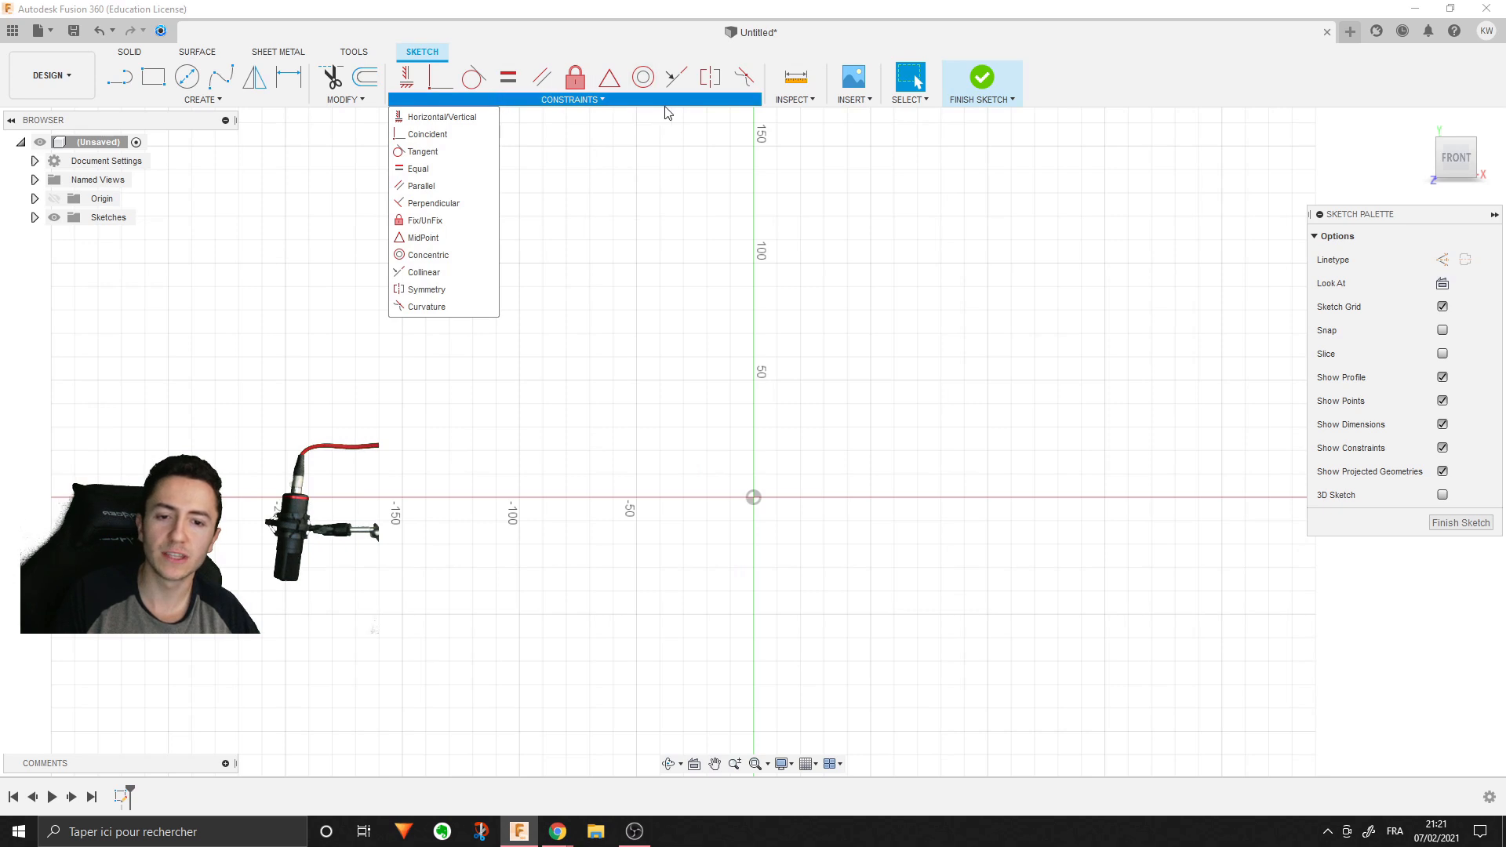
mouse_move(128, 87)
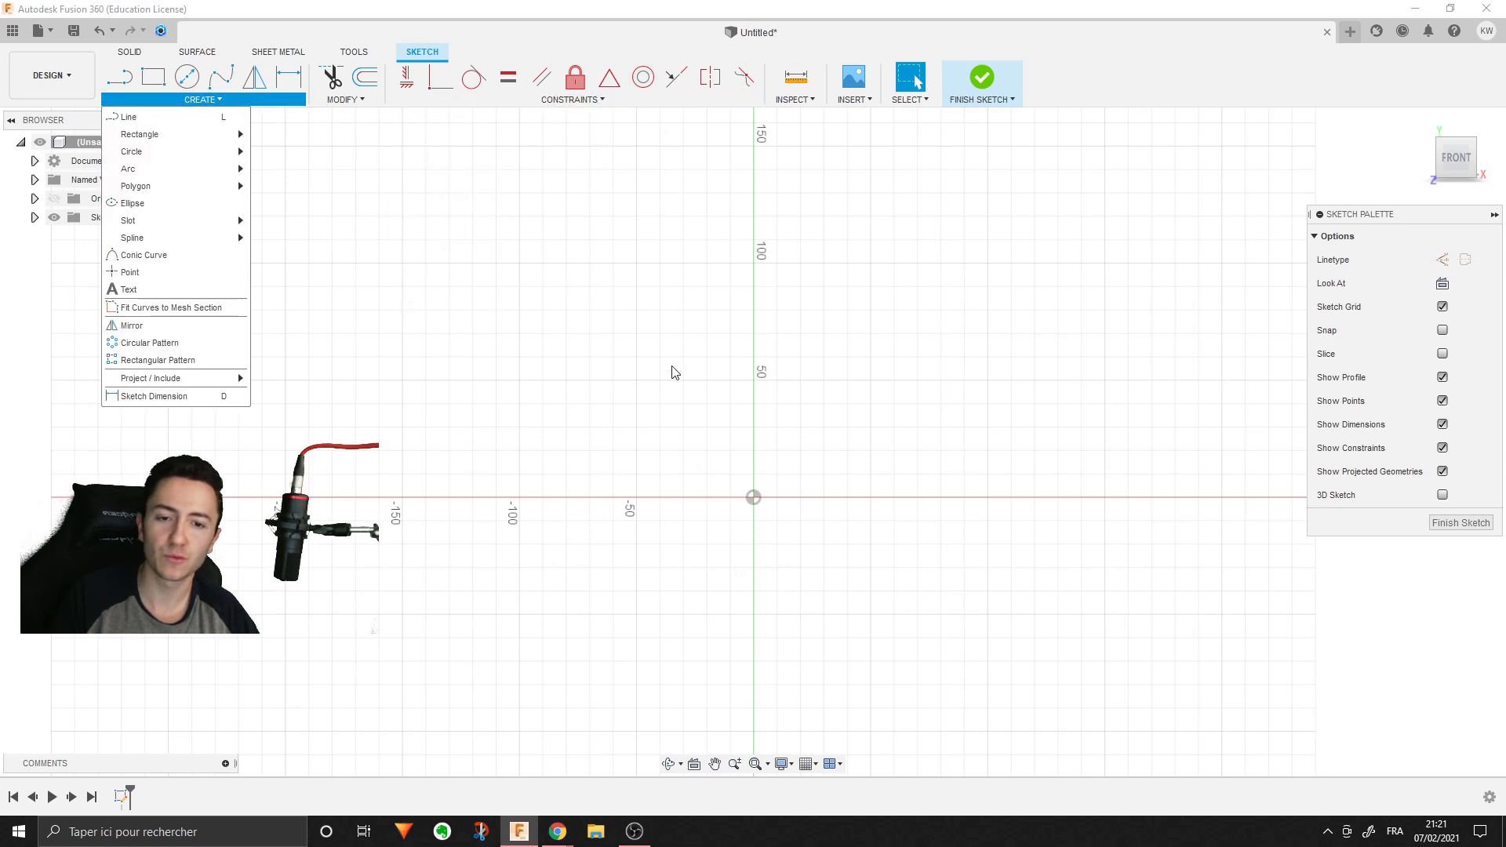
left_click(568, 100)
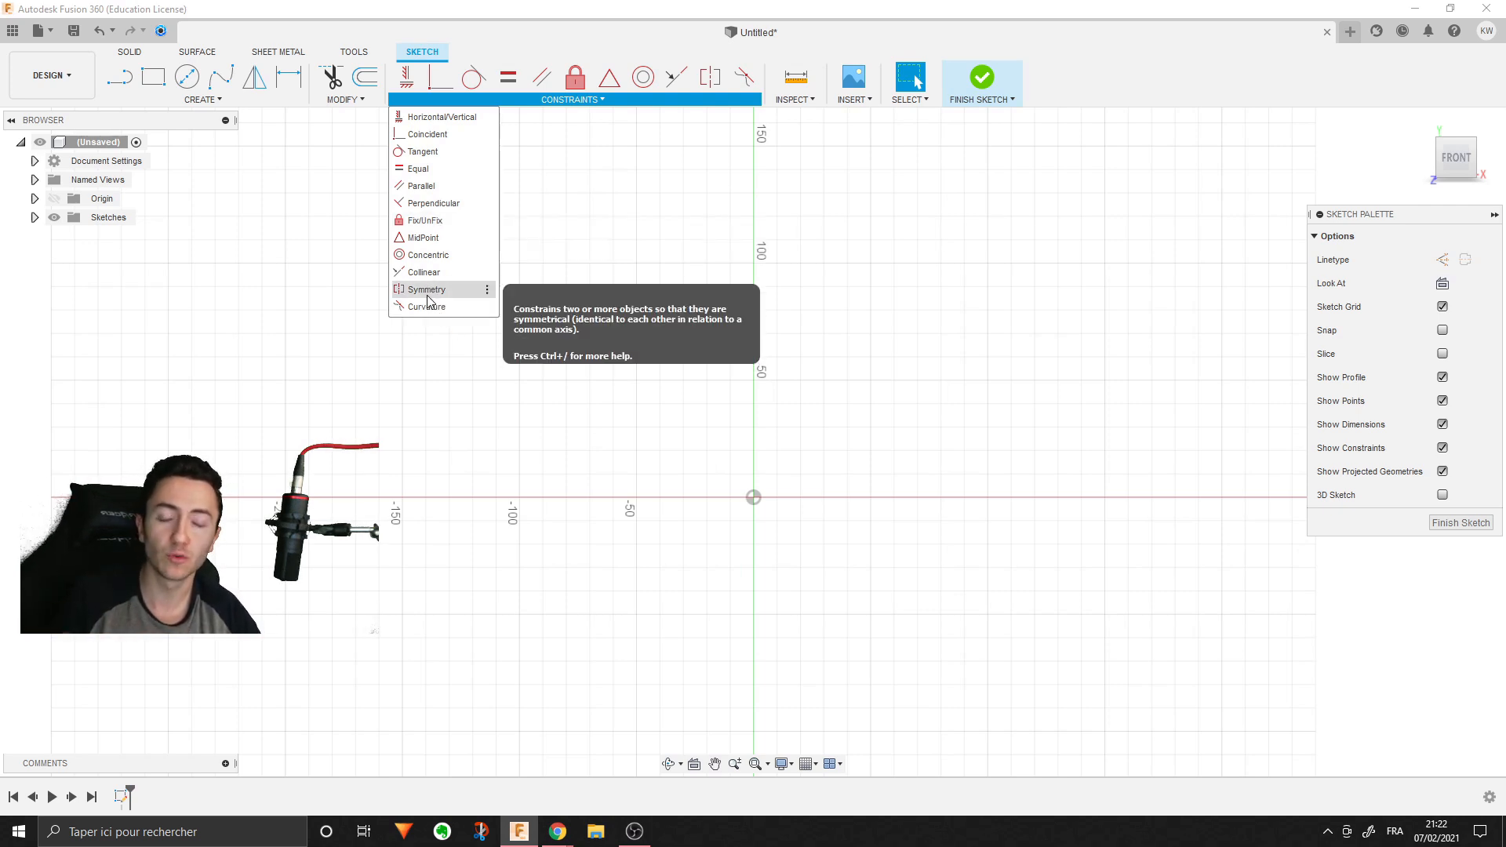
left_click(201, 99)
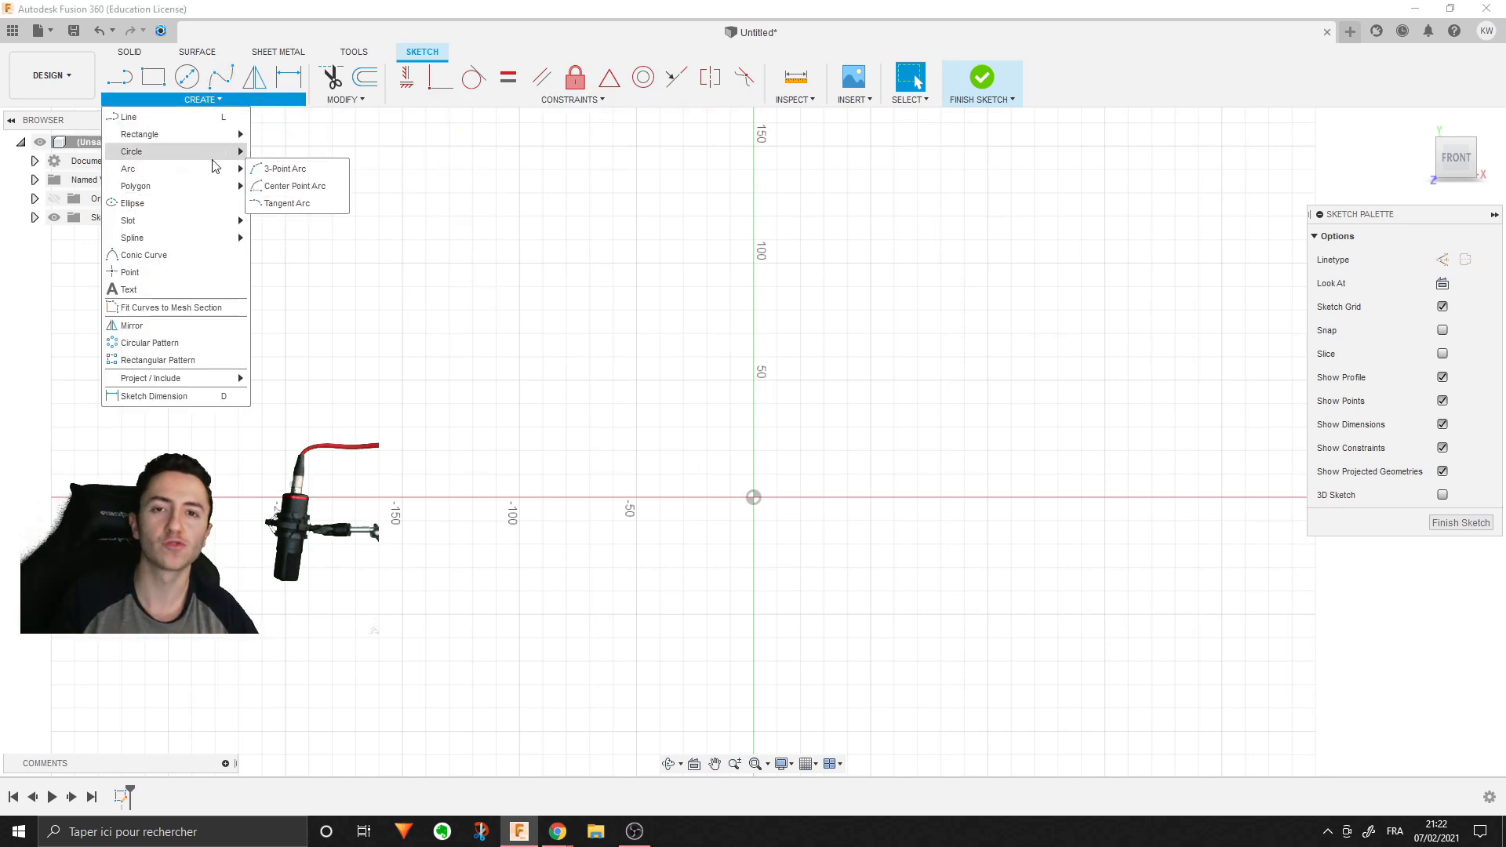
mouse_move(212, 161)
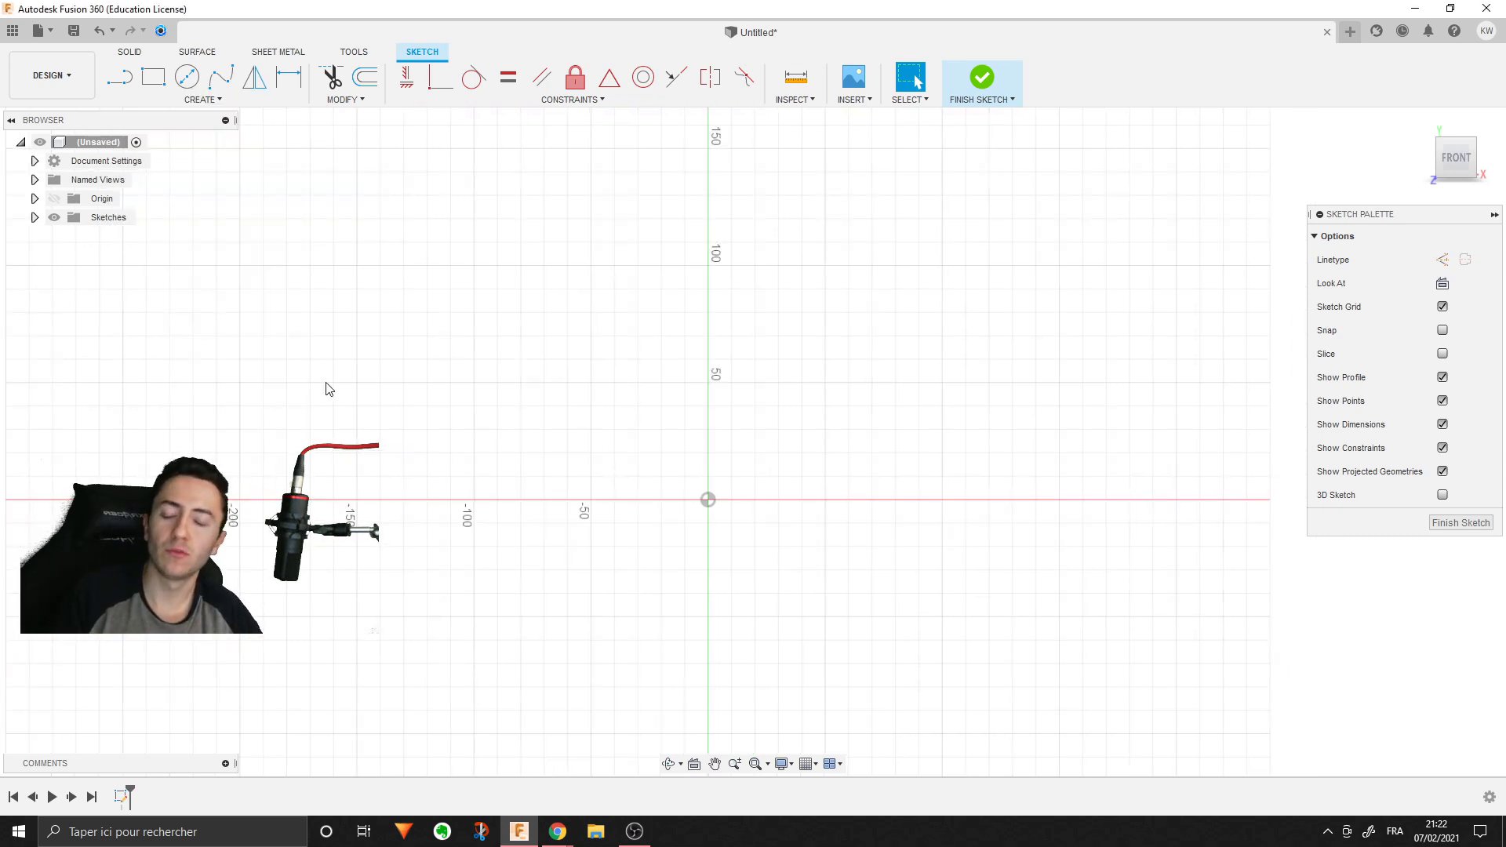
middle_click_drag(490, 469, 401, 518)
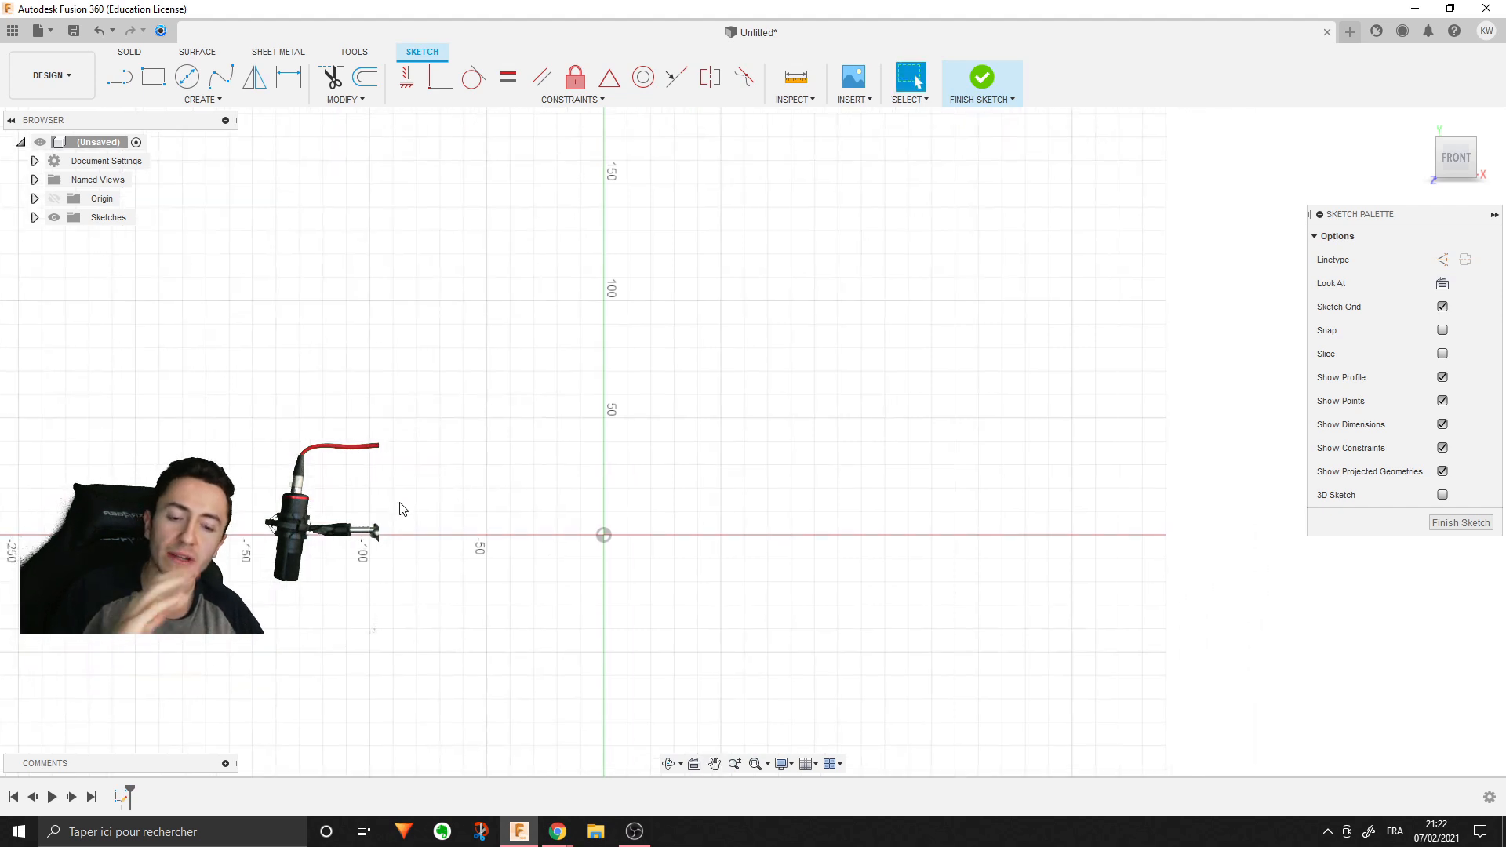
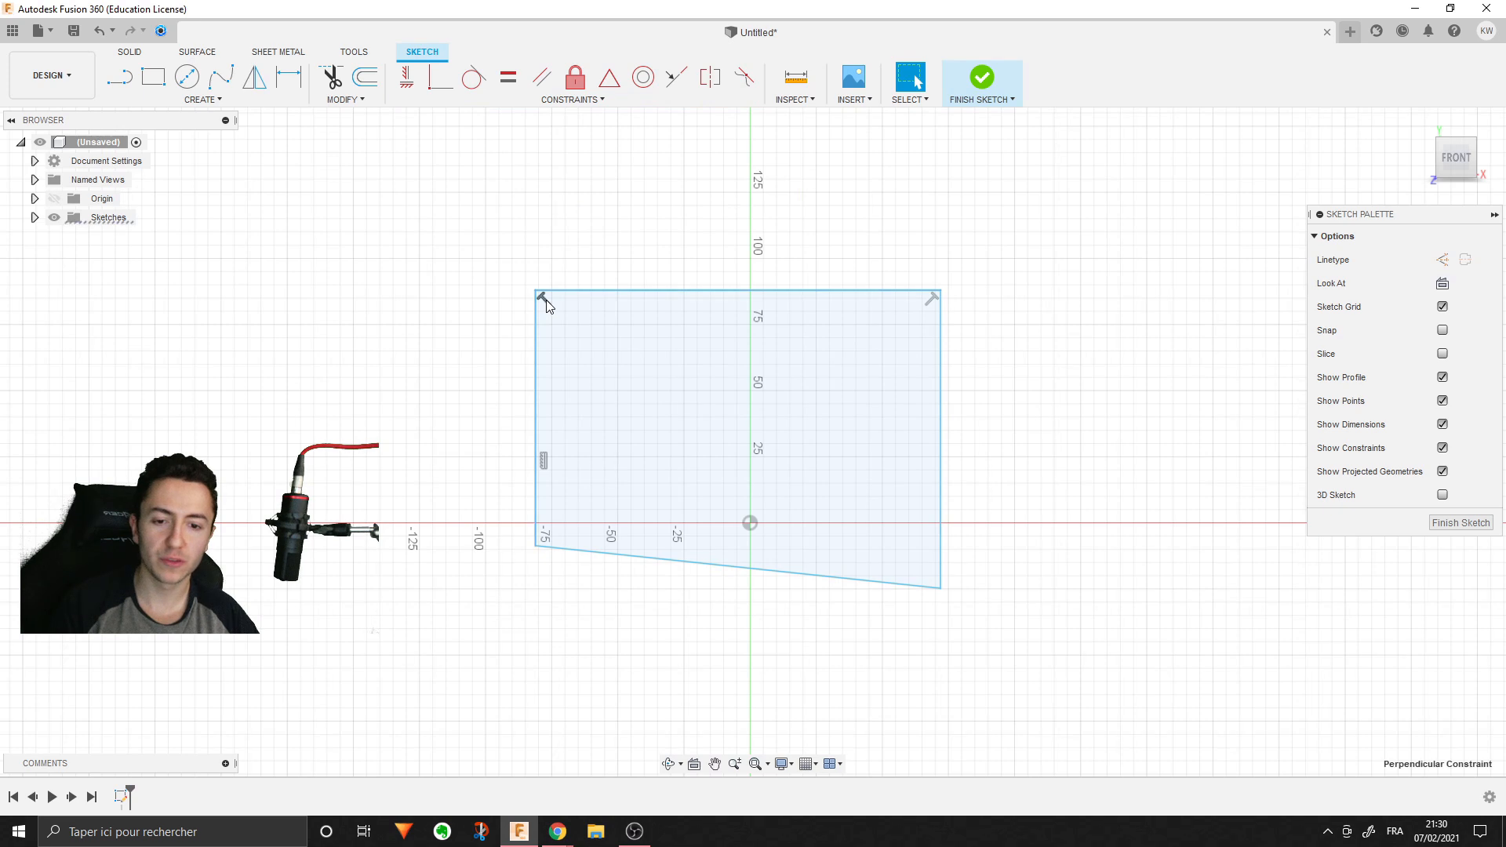
- Delete the perpendicular constraint between the quadrilateral's upper and left lines
left_click(546, 296)
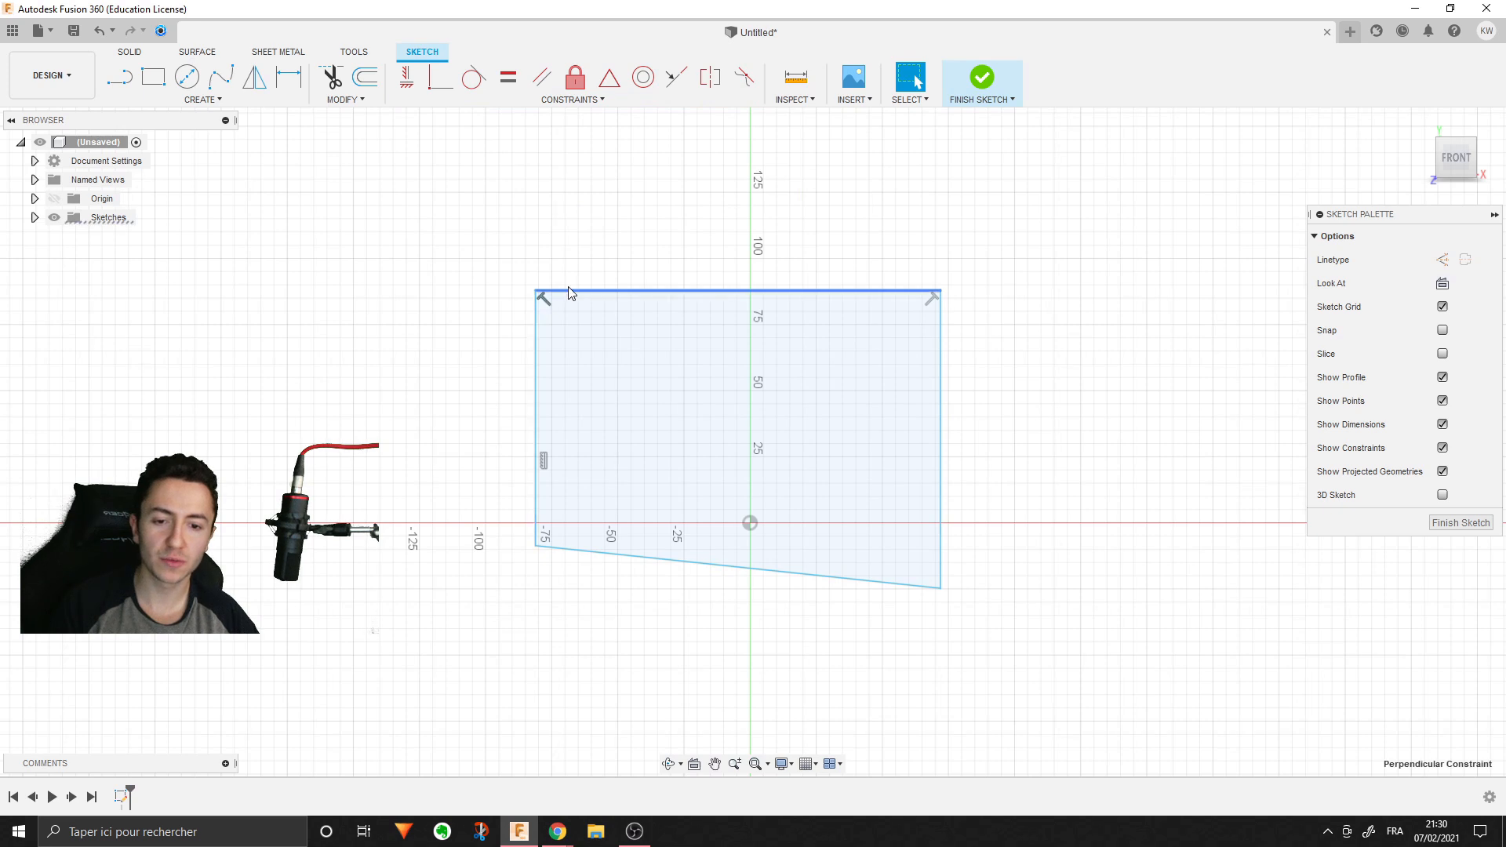
left_click(538, 317, "ctrl")
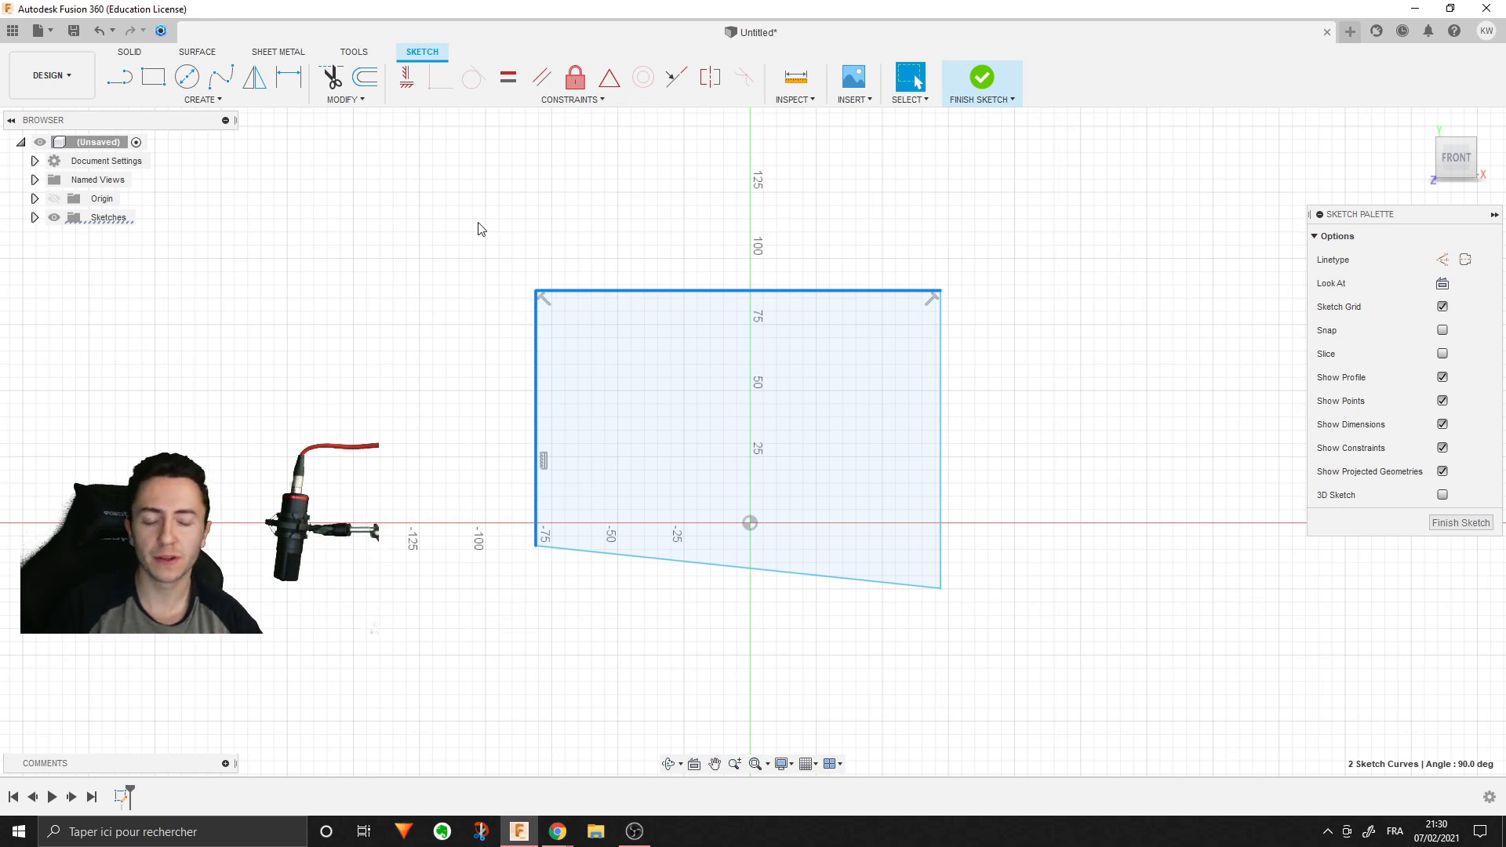
left_click(289, 328)
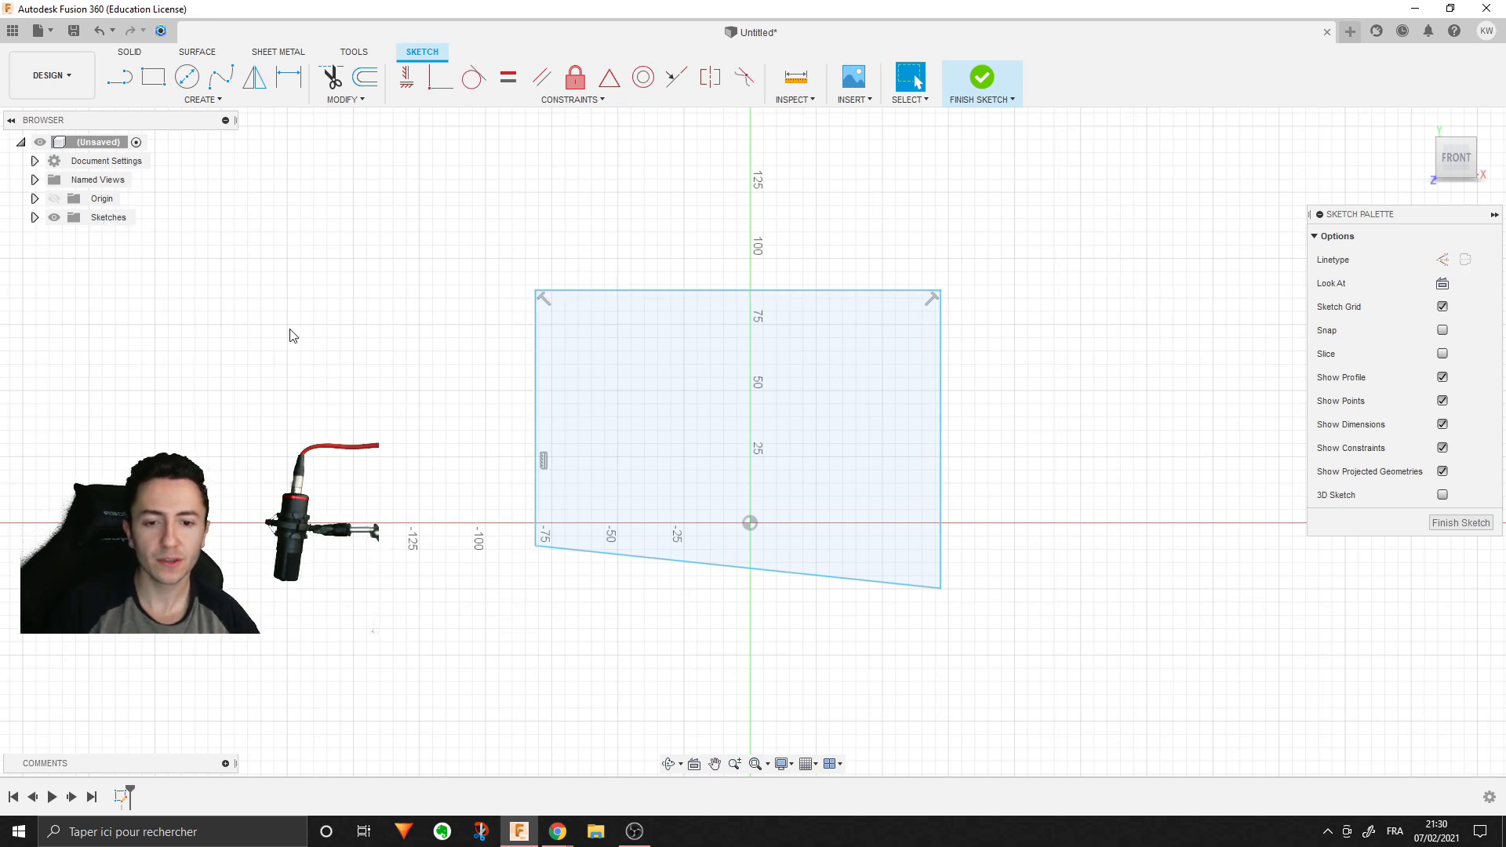
left_click(544, 300)
key("Delete")
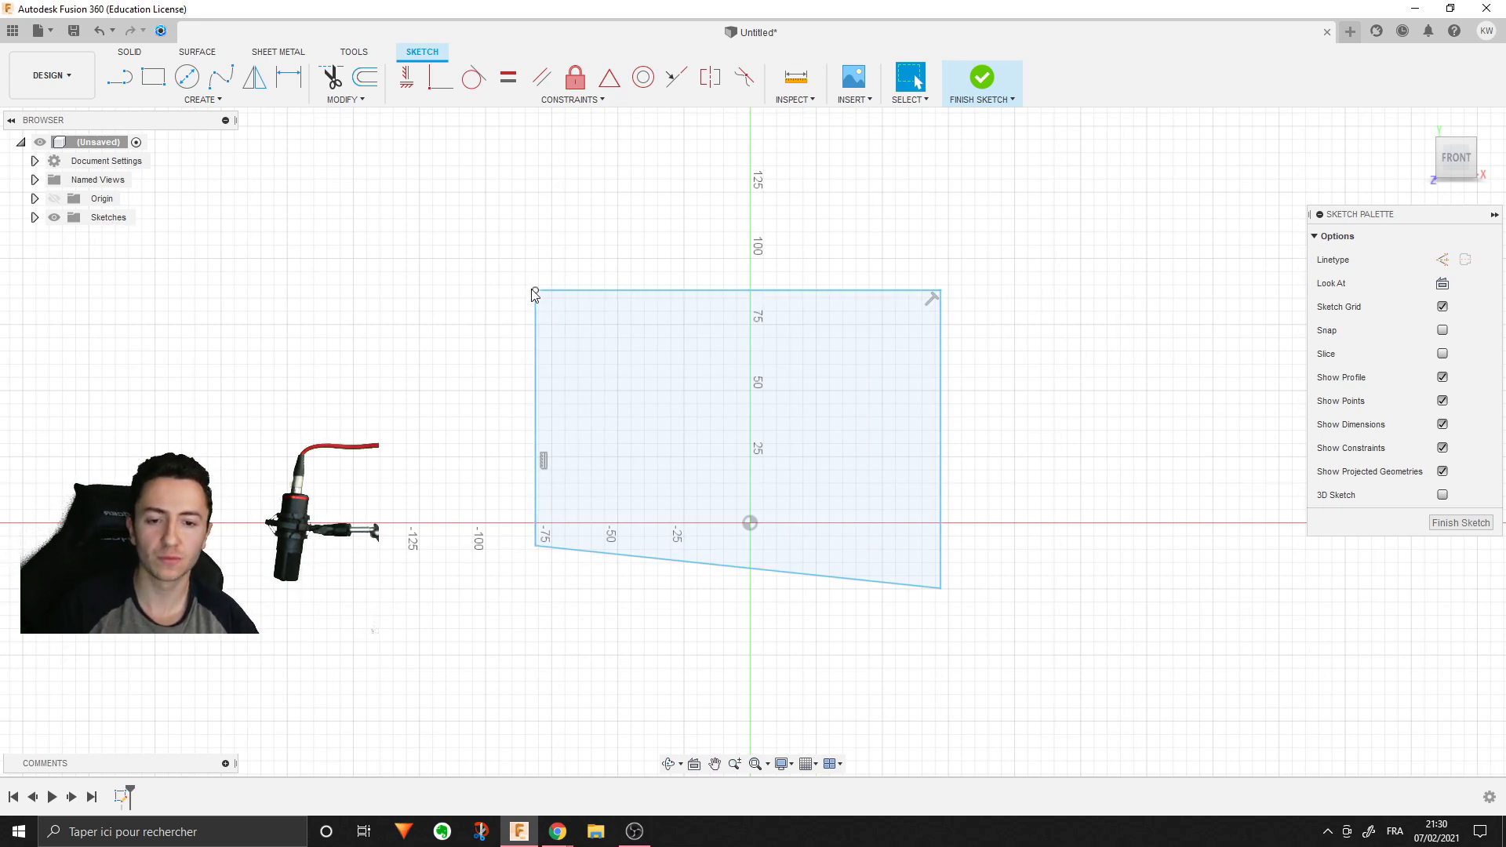
- Move the quadrilateral's upper-left corner up to about X -68 mm, Y 151 mm, and bring it back down
mouse_move(533, 291)
left_mouse_down()
mouse_move(498, 295)
mouse_move(518, 169)
mouse_move(534, 131)
mouse_move(571, 123)
left_mouse_up()
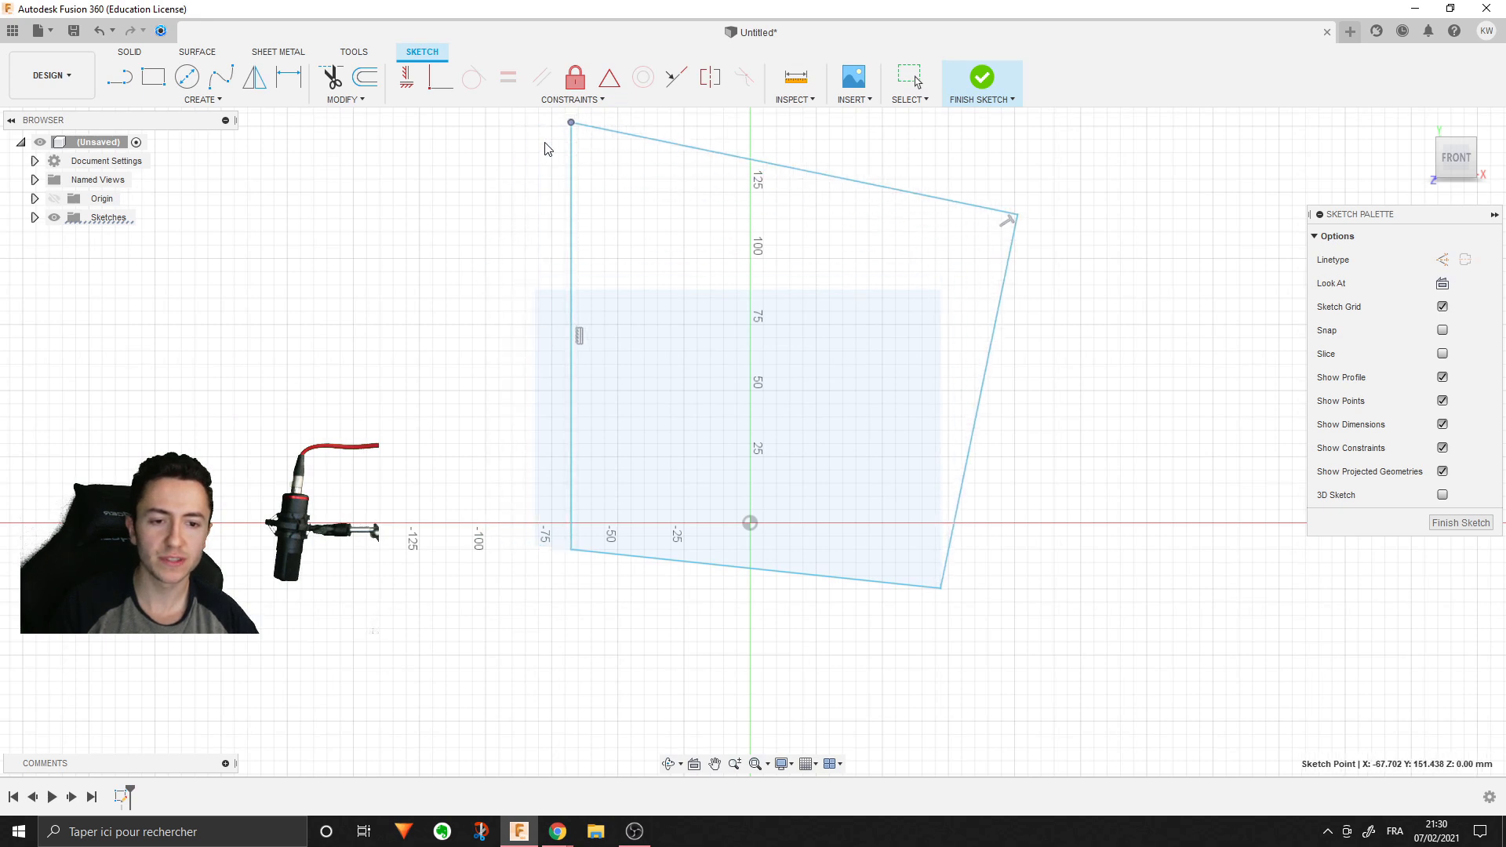
middle_click_drag(465, 294, 430, 400)
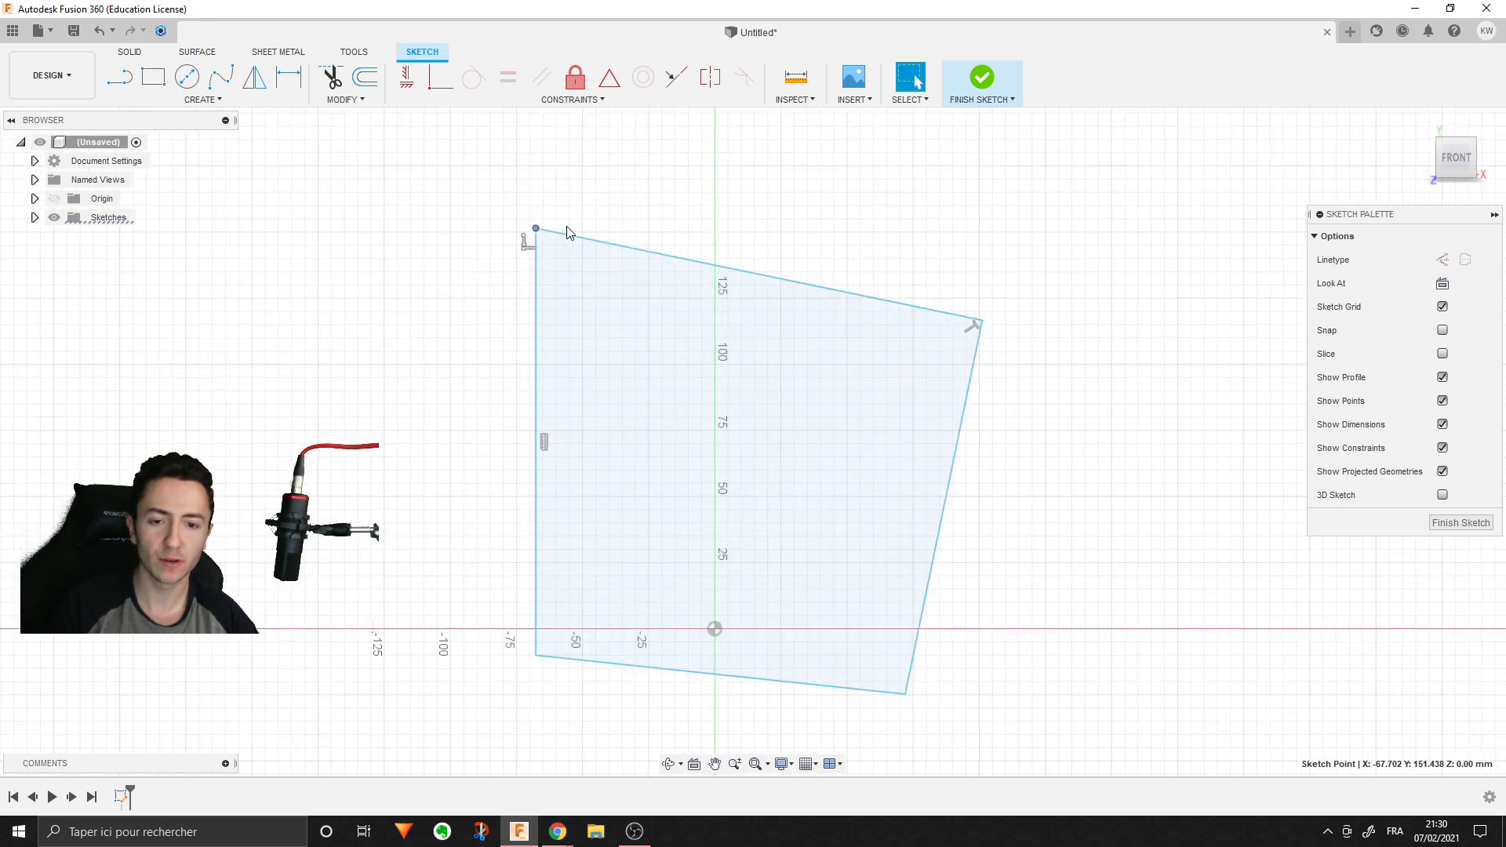
key("ctrl+z")
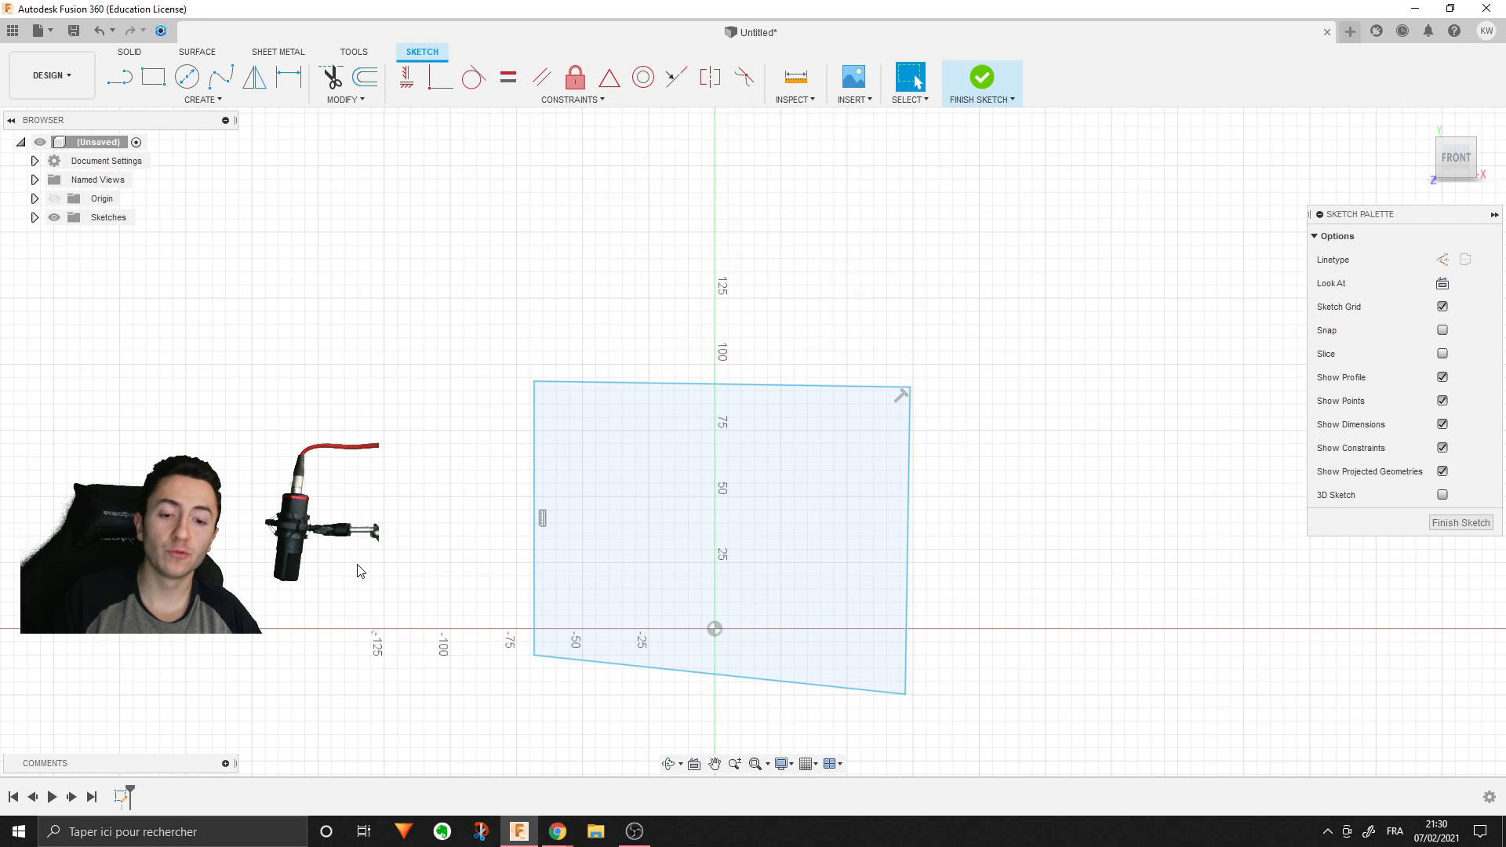
- Draw a closed four-line shape above the quadrilateral with a horizontal upper line and a perpendicular right line
left_click(118, 79)
left_click(534, 171)
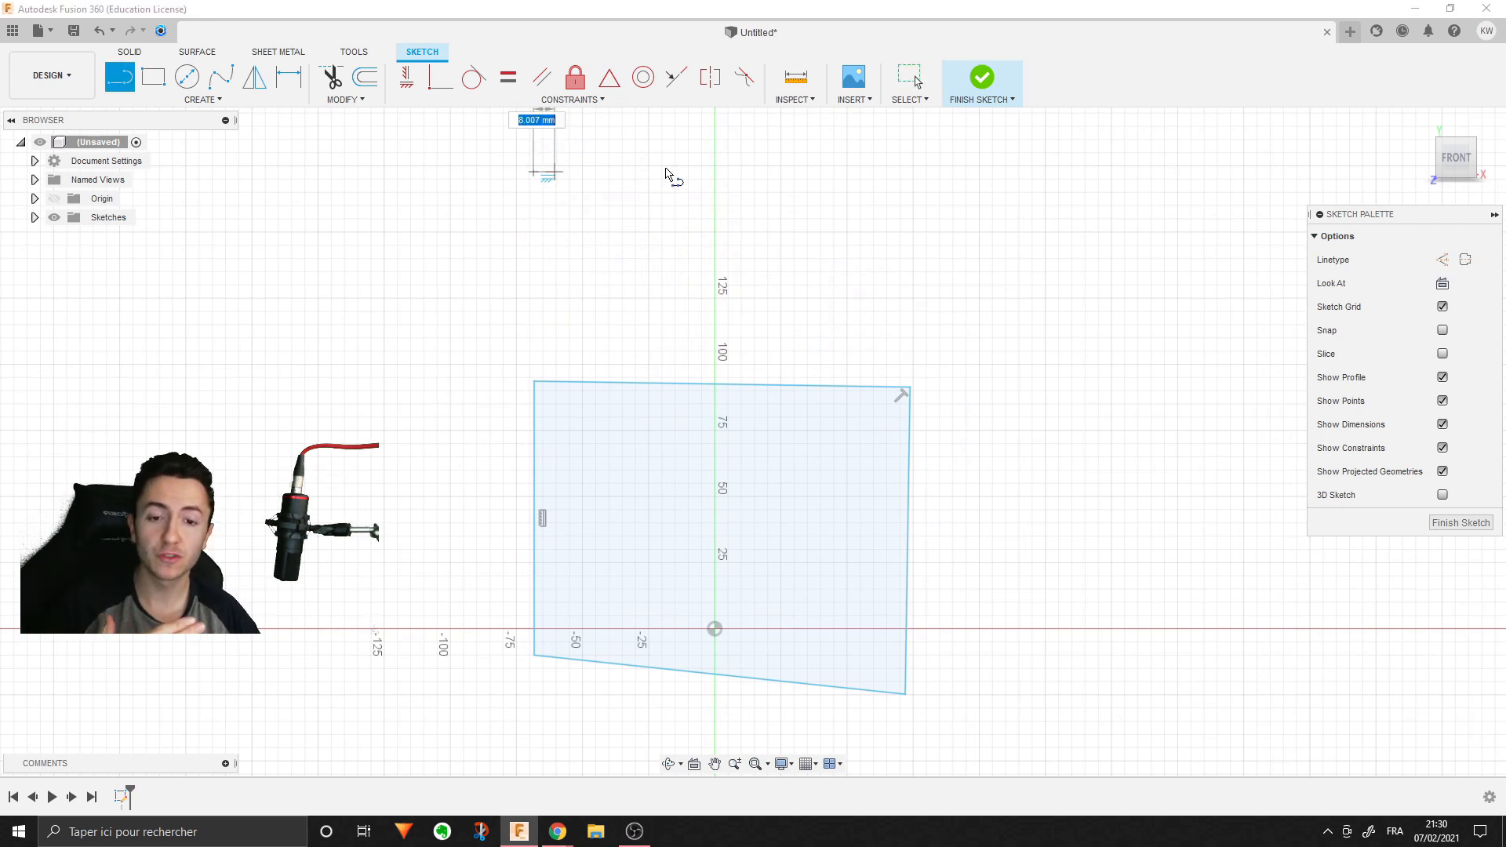
left_click(1051, 171)
left_click(1052, 385)
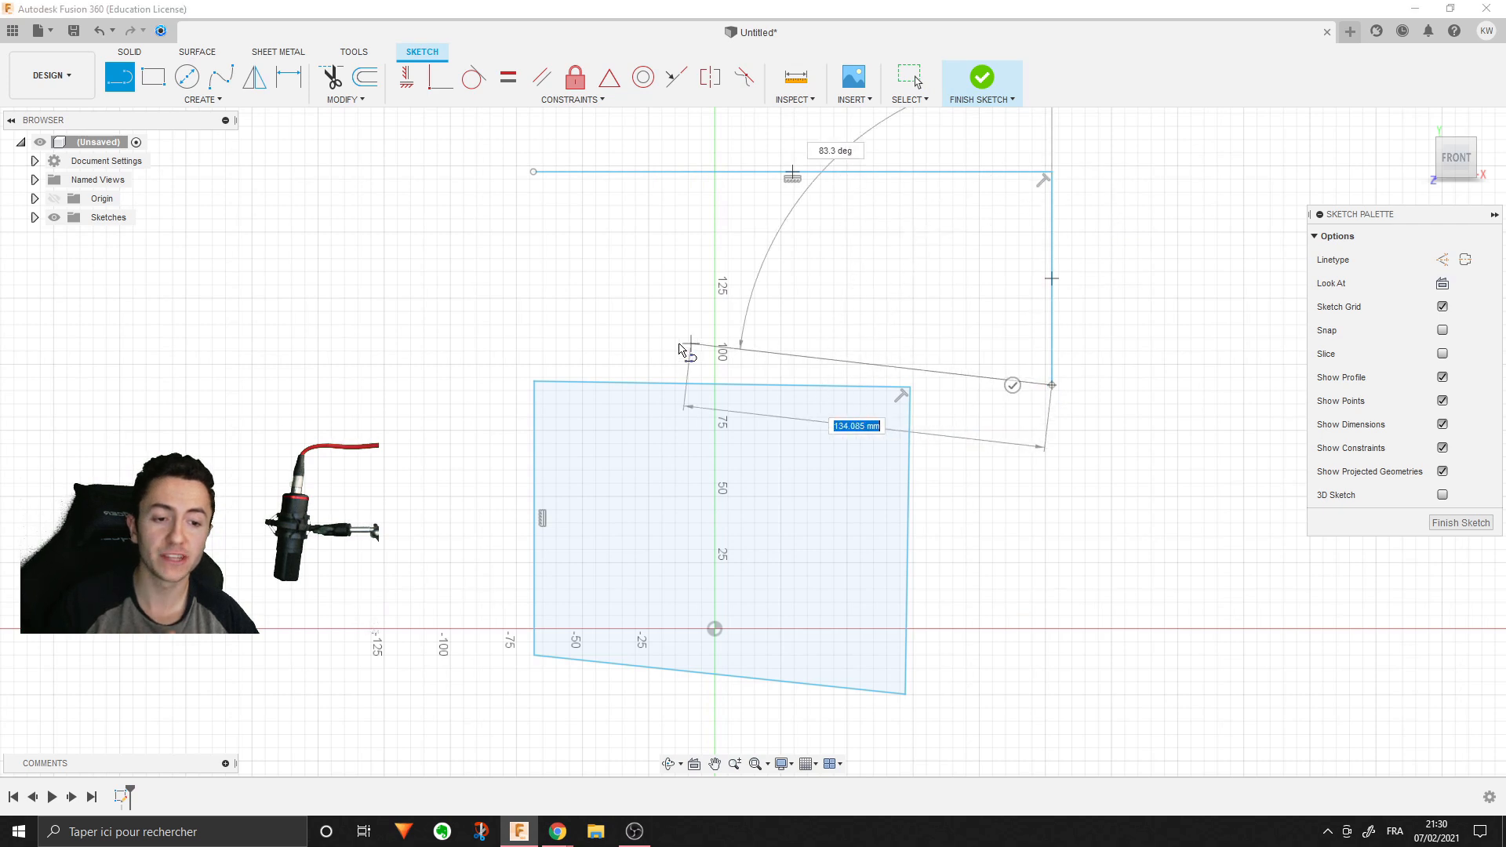
left_click(456, 365)
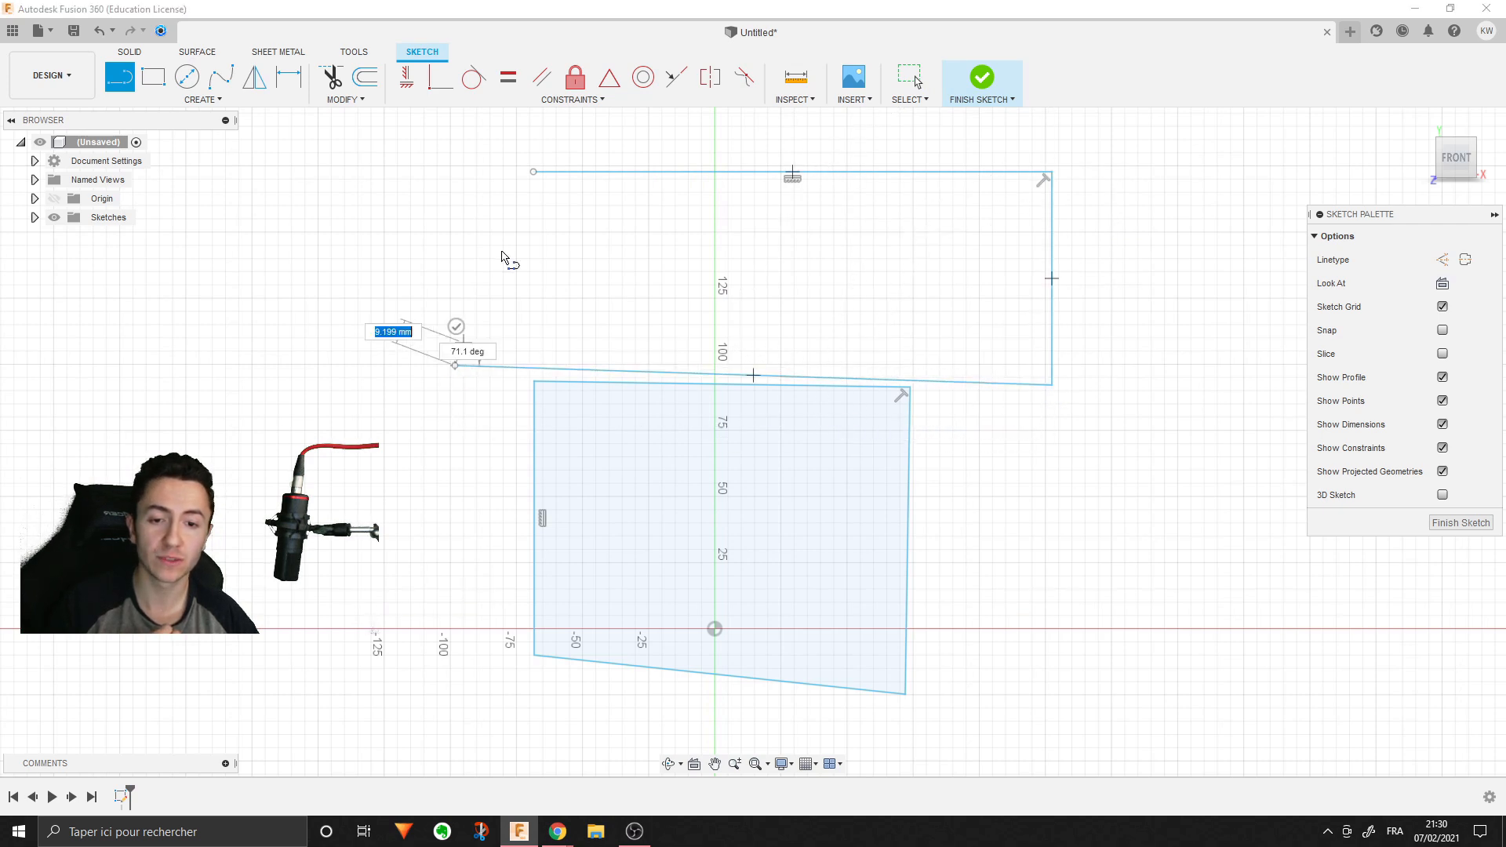
left_click(533, 172)
key("Escape")
- Delete the vertical constraint on the quadrilateral's left line and move its upper-left corner outward so the line slants
middle_click_drag(1144, 291, 1083, 337)
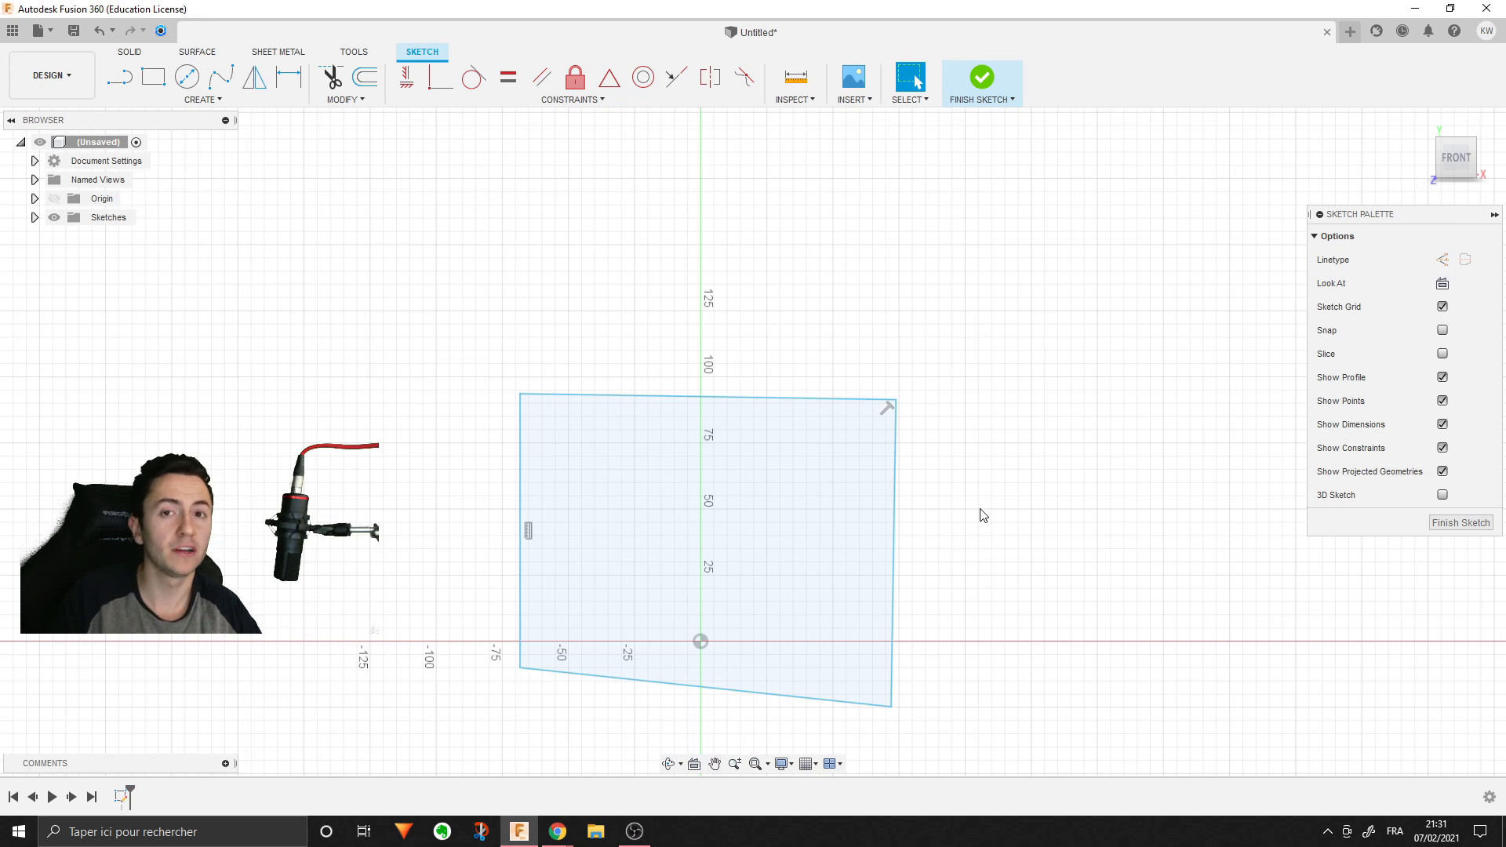
scroll(572, 219, "up", 3)
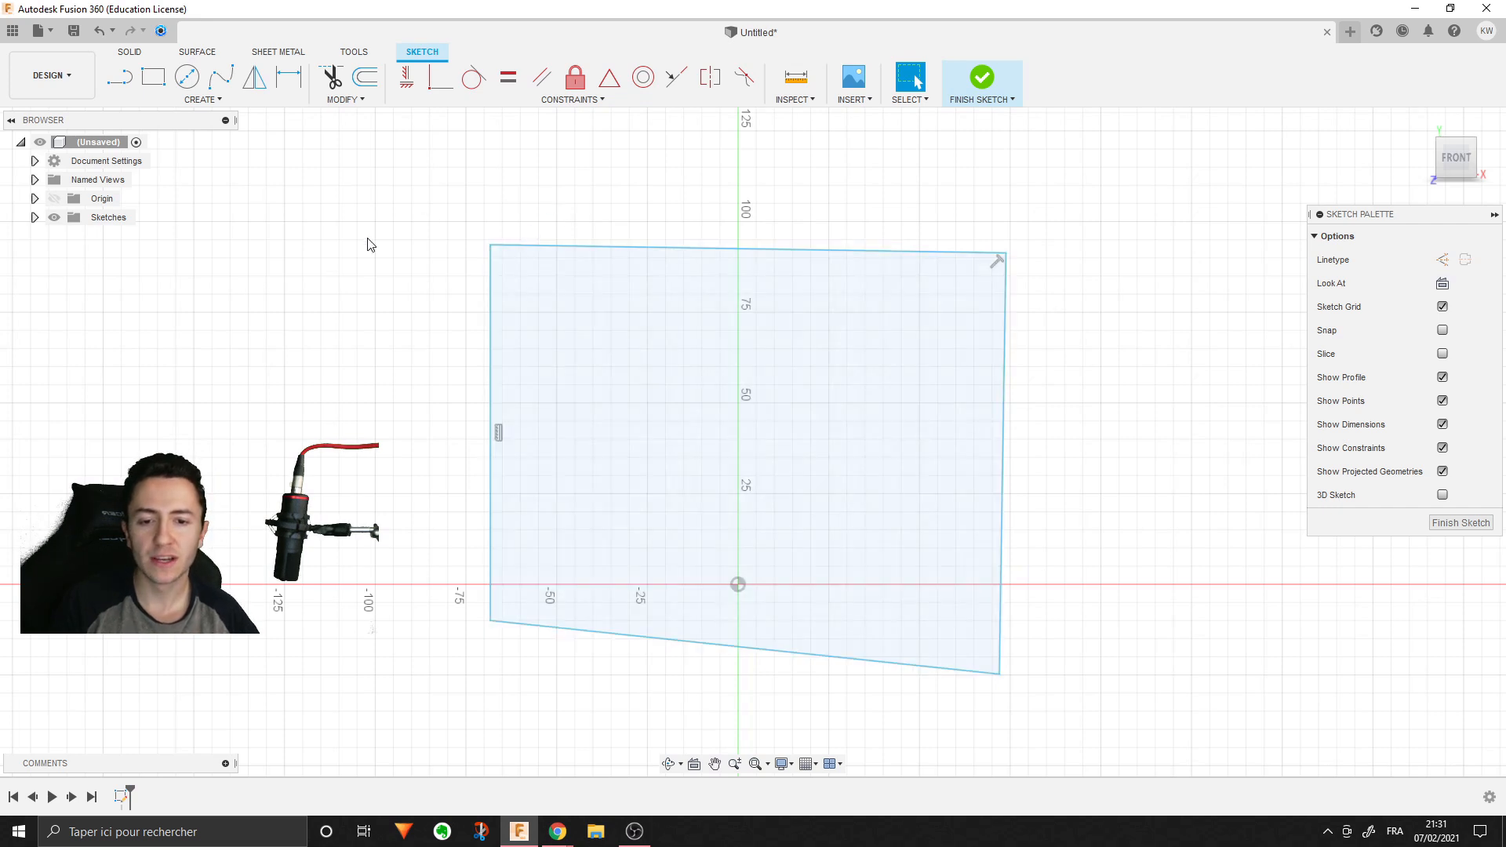
left_click(498, 433)
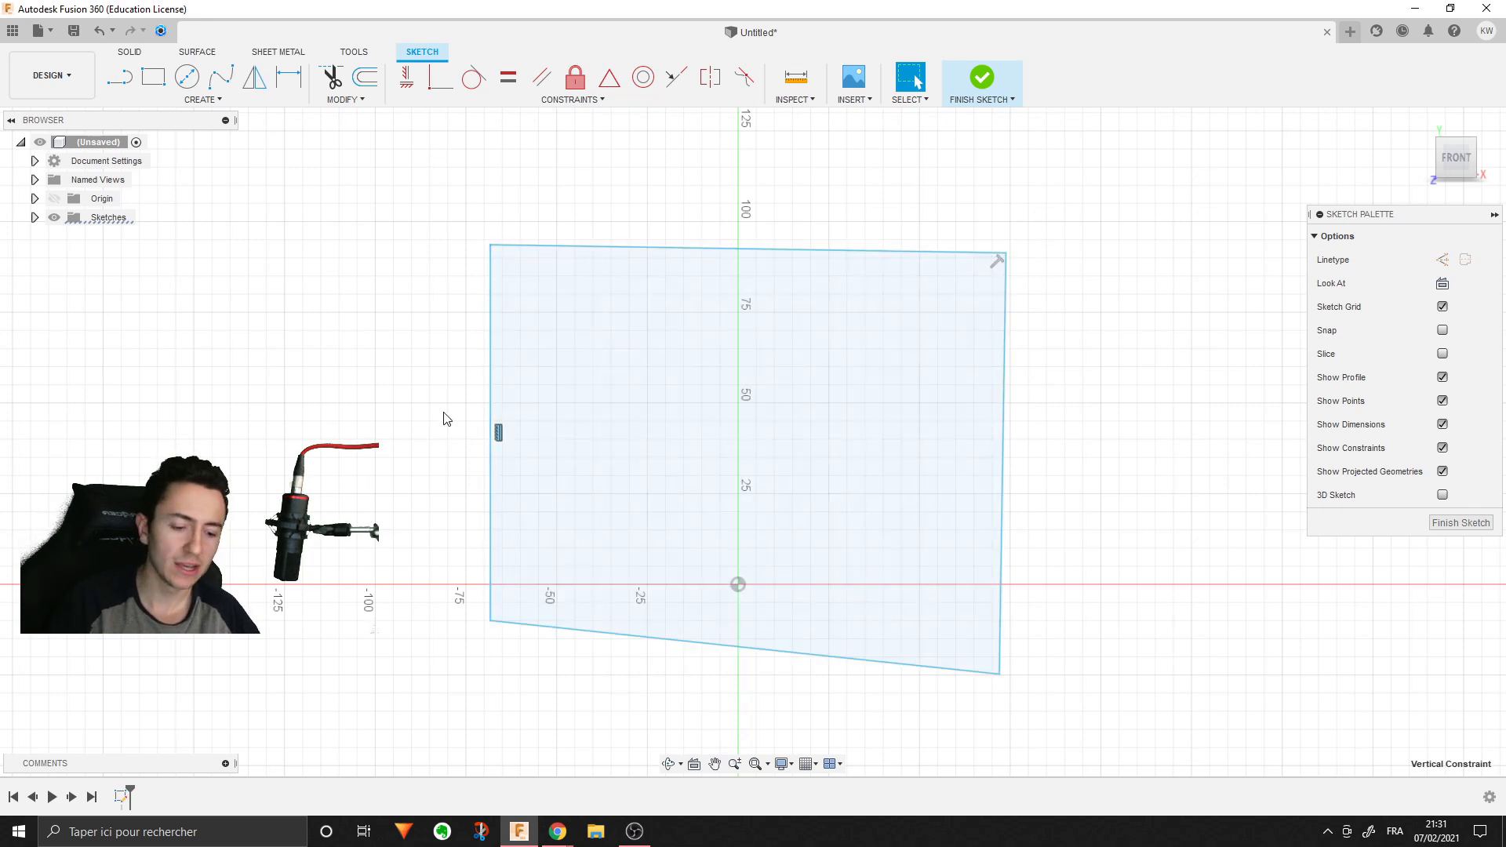
mouse_move(491, 245)
left_mouse_down()
mouse_move(457, 235)
mouse_move(298, 288)
left_mouse_up()
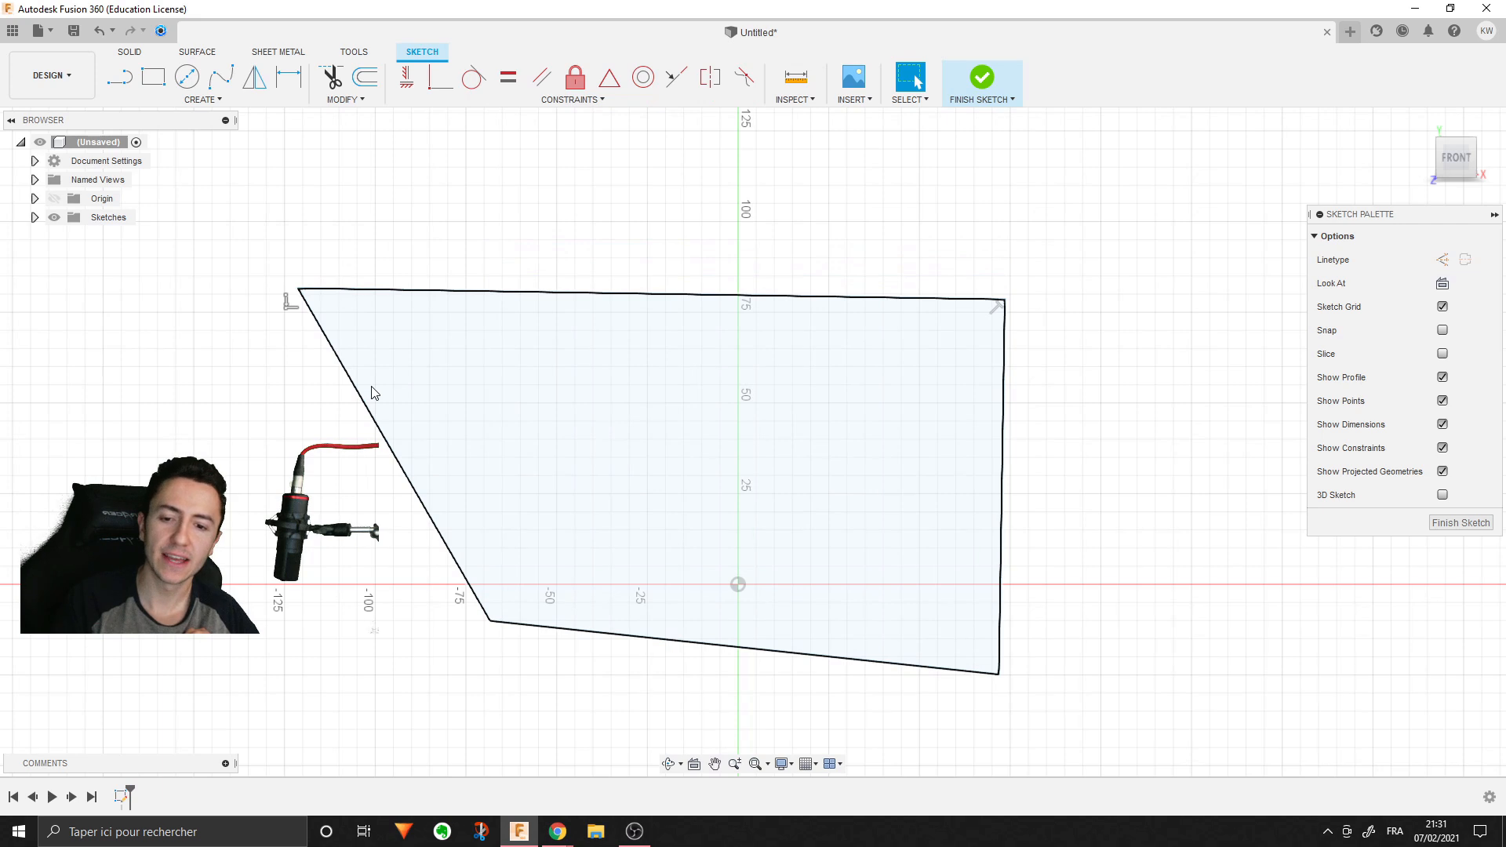
- Apply a Horizontal/Vertical constraint to the quadrilateral's slanted left line
double_click(360, 405)
left_click(336, 451)
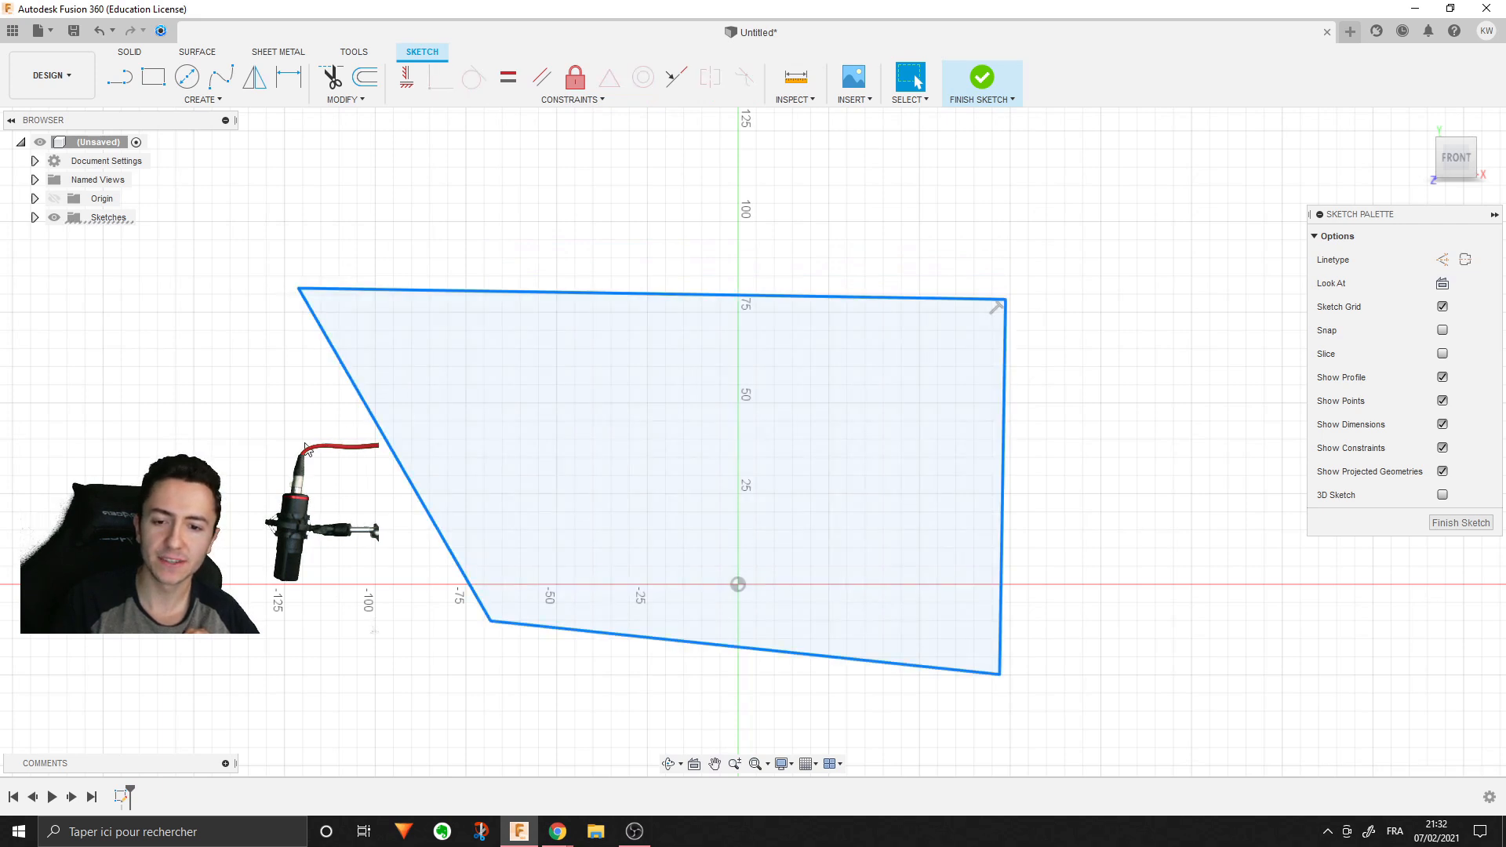
left_click(360, 400)
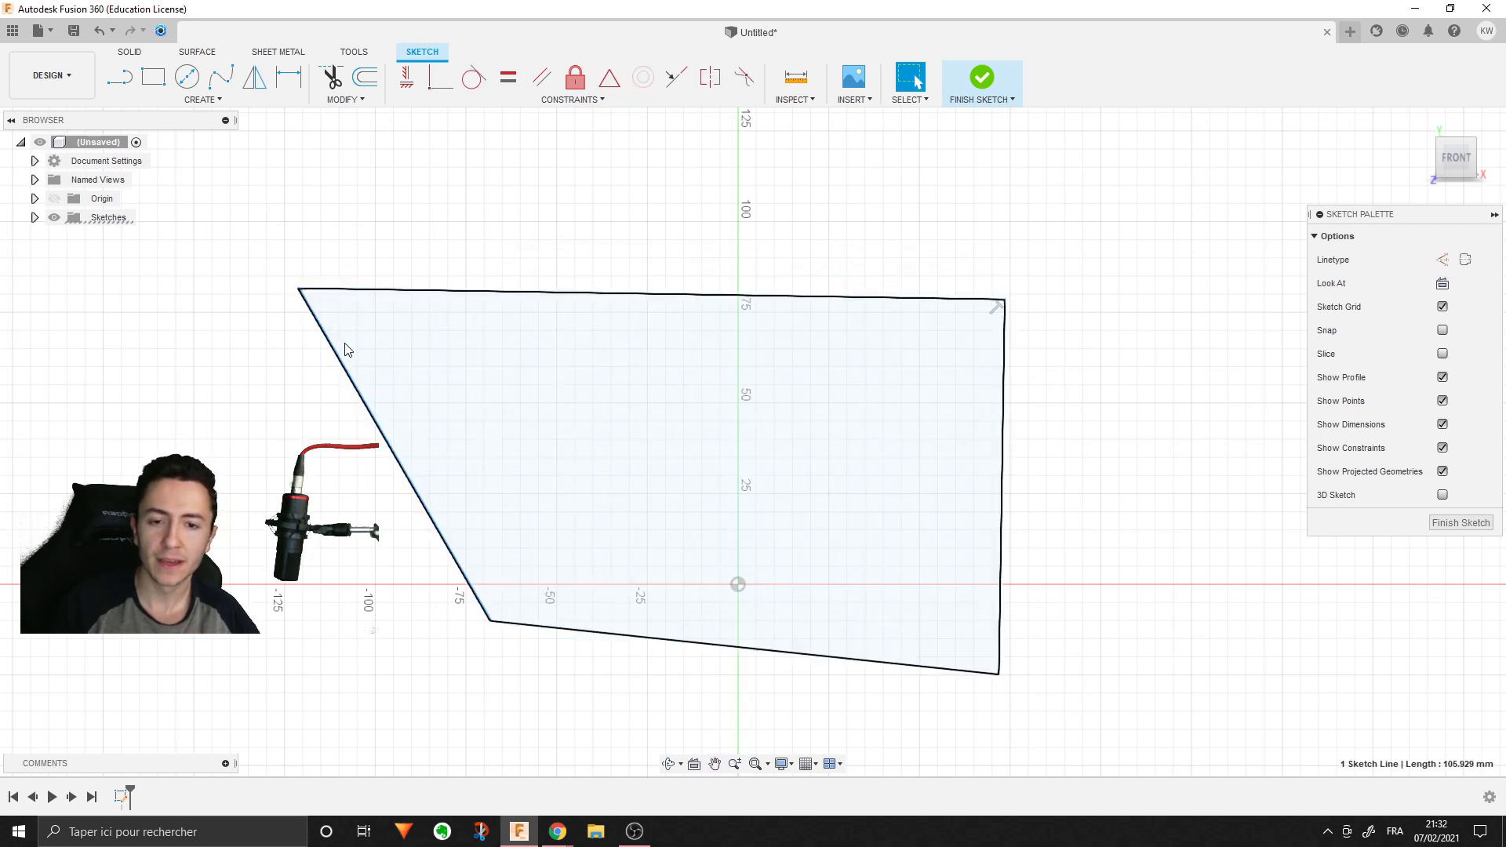
left_click(404, 83)
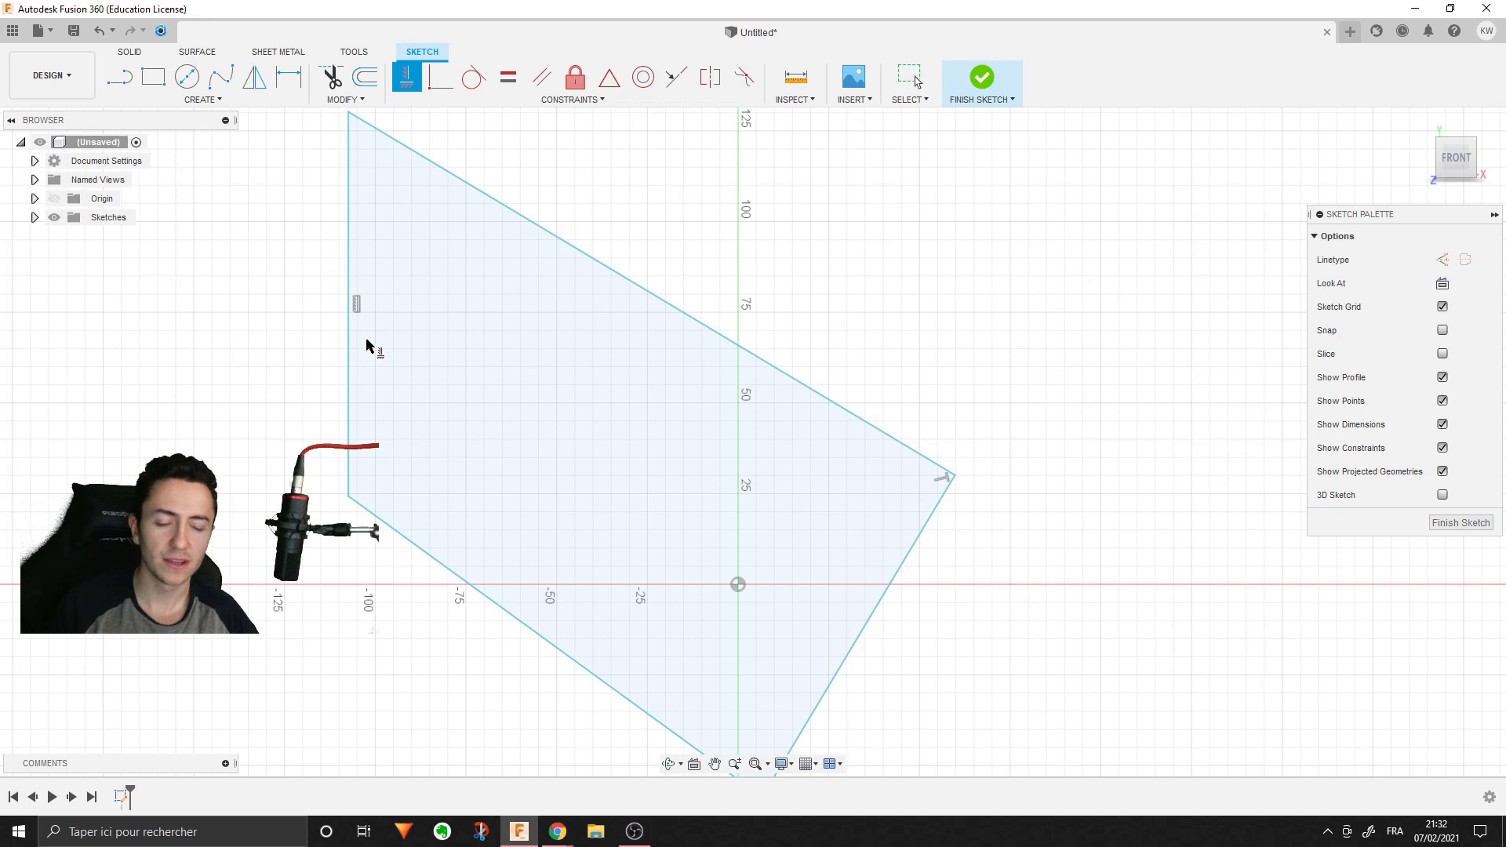
key("Escape")
- Move the vertical left line inward to about X -32 mm and inspect the coincident constraint joining it to the upper line
left_click_drag(351, 350, 622, 461)
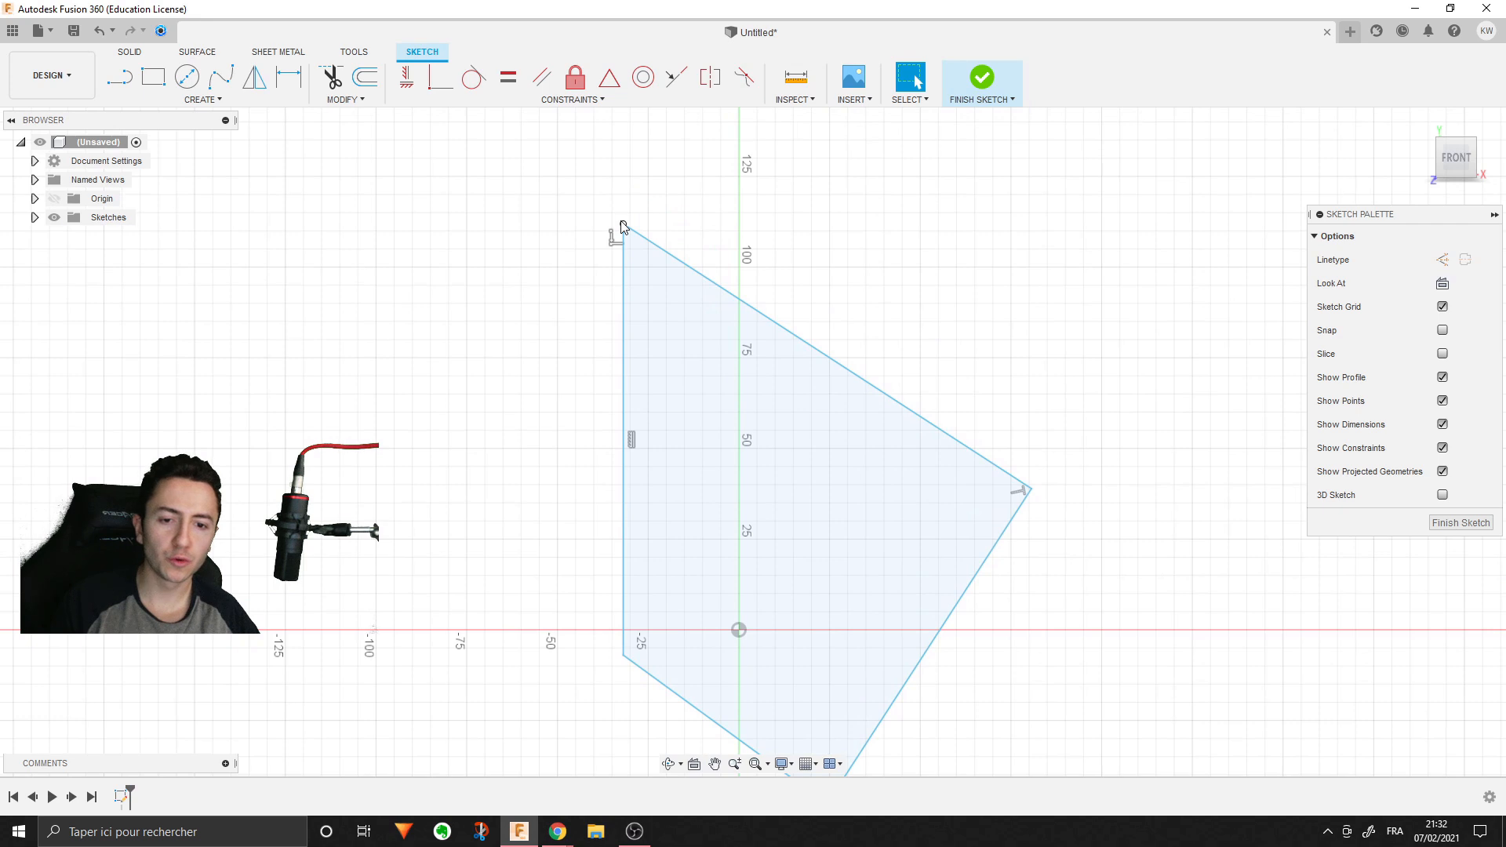
left_click(623, 226)
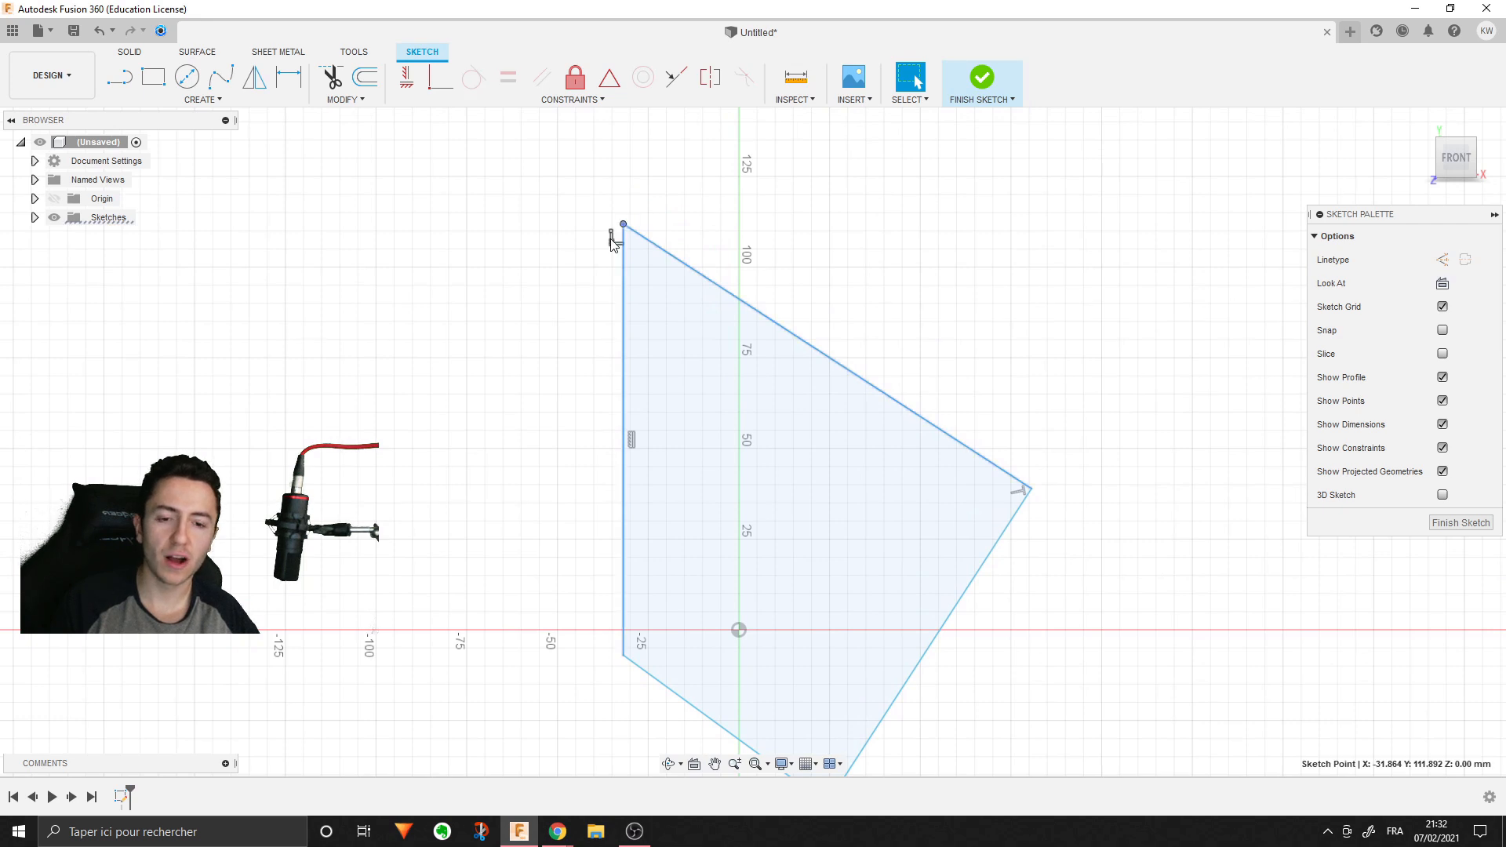
left_click(437, 81)
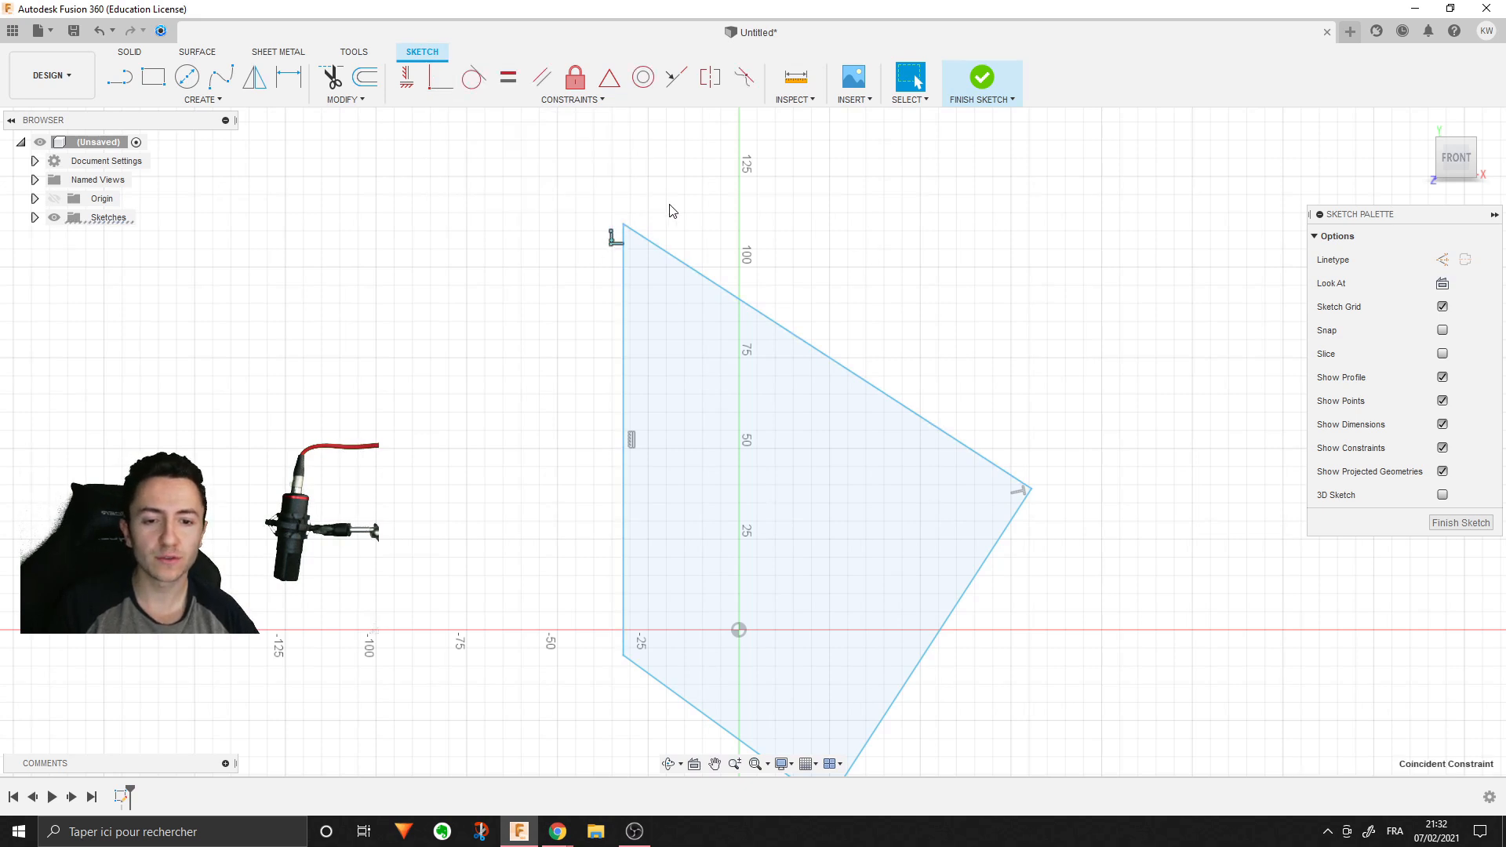
left_click(742, 216)
left_click(625, 268)
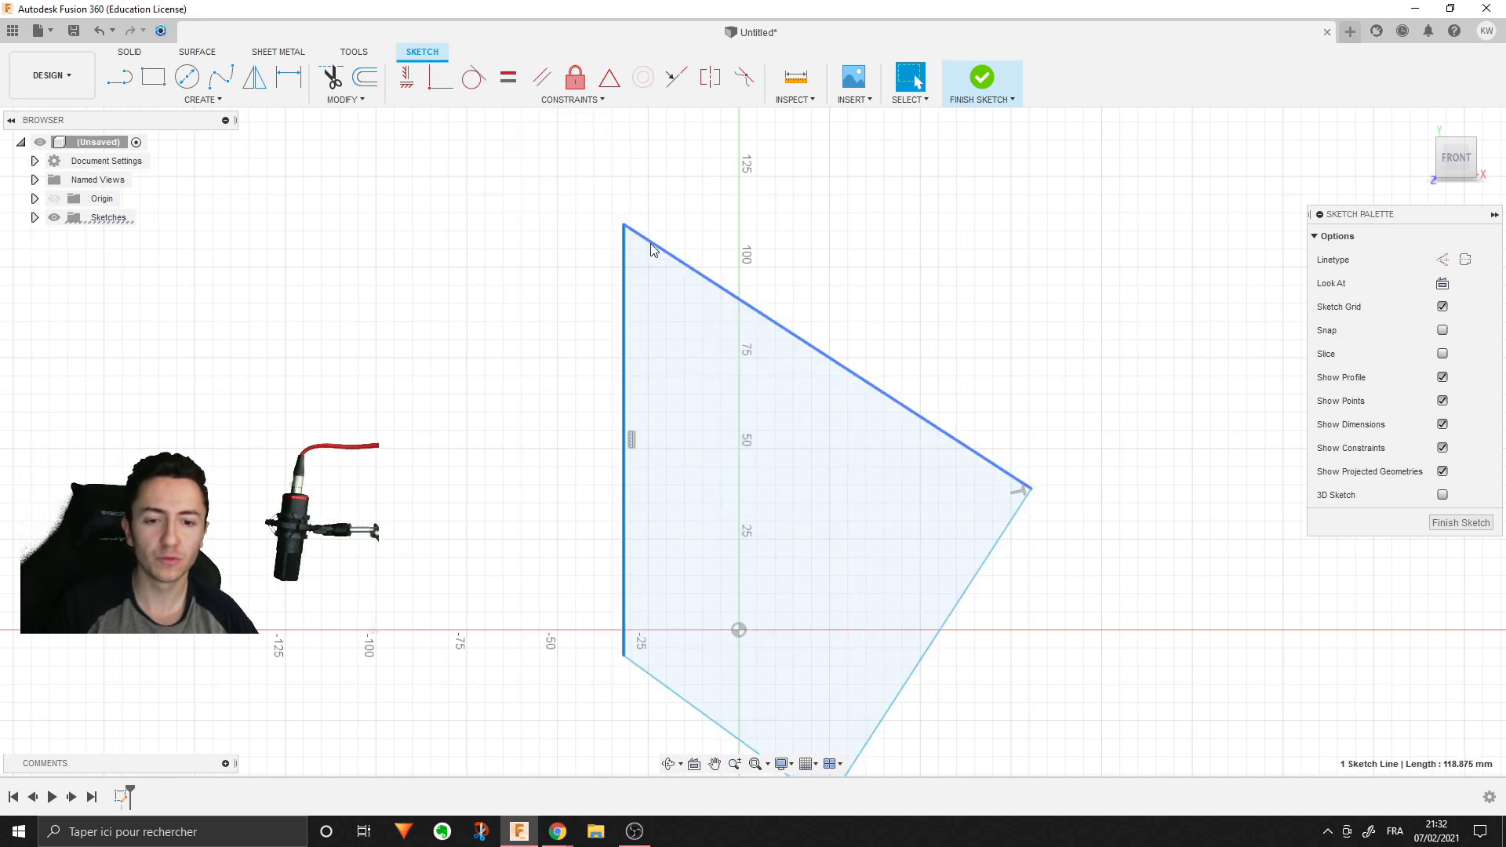
left_click(657, 239)
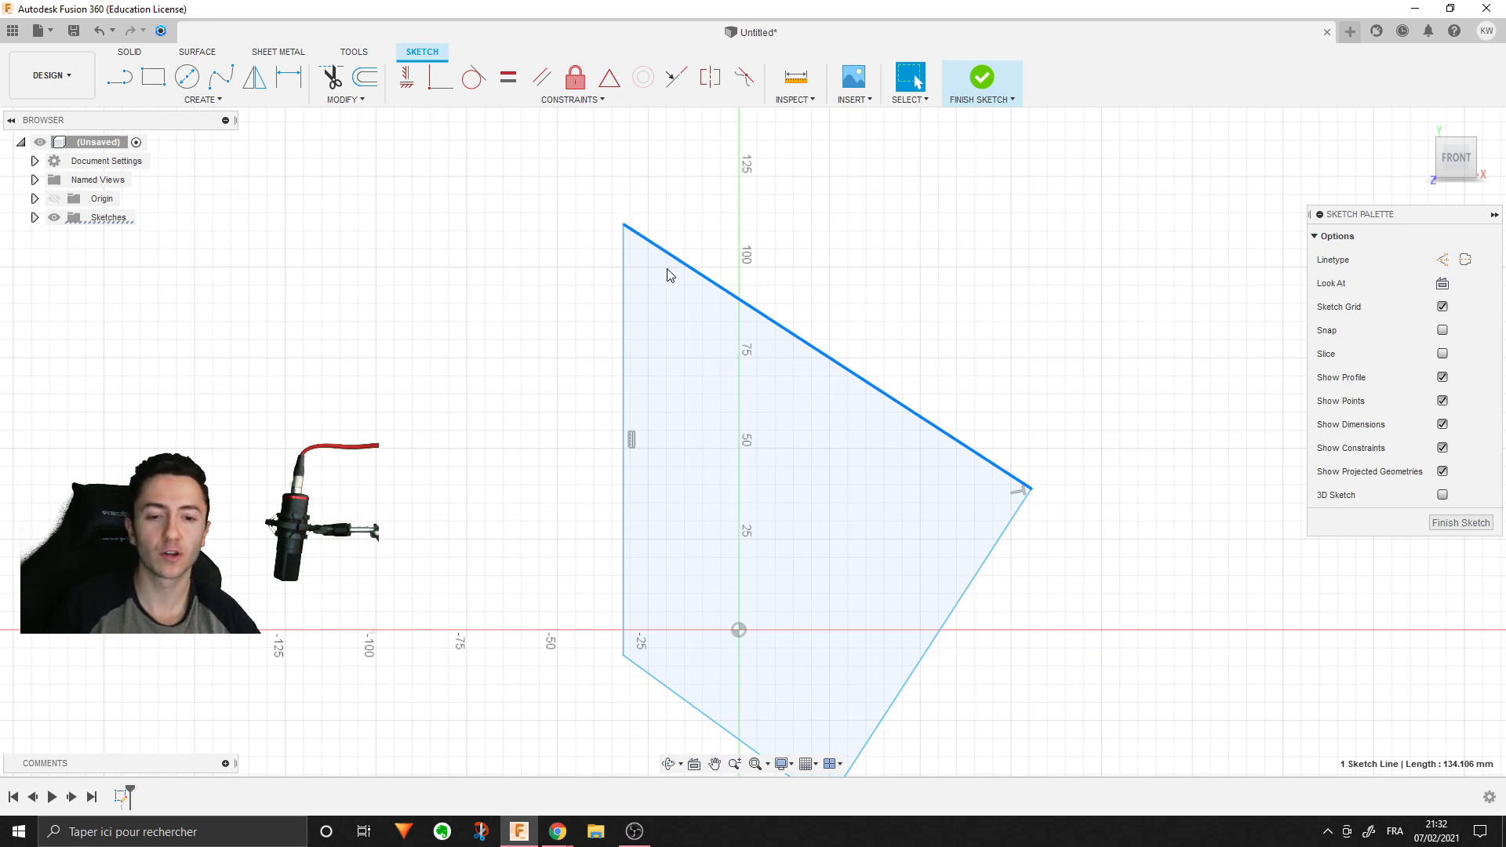
- Draw a three-line triangle beside the quadrilateral, leaving a small gap between the endpoints at its upper-left corner
middle_click_drag(956, 323, 675, 353)
scroll(667, 350, "down", 3)
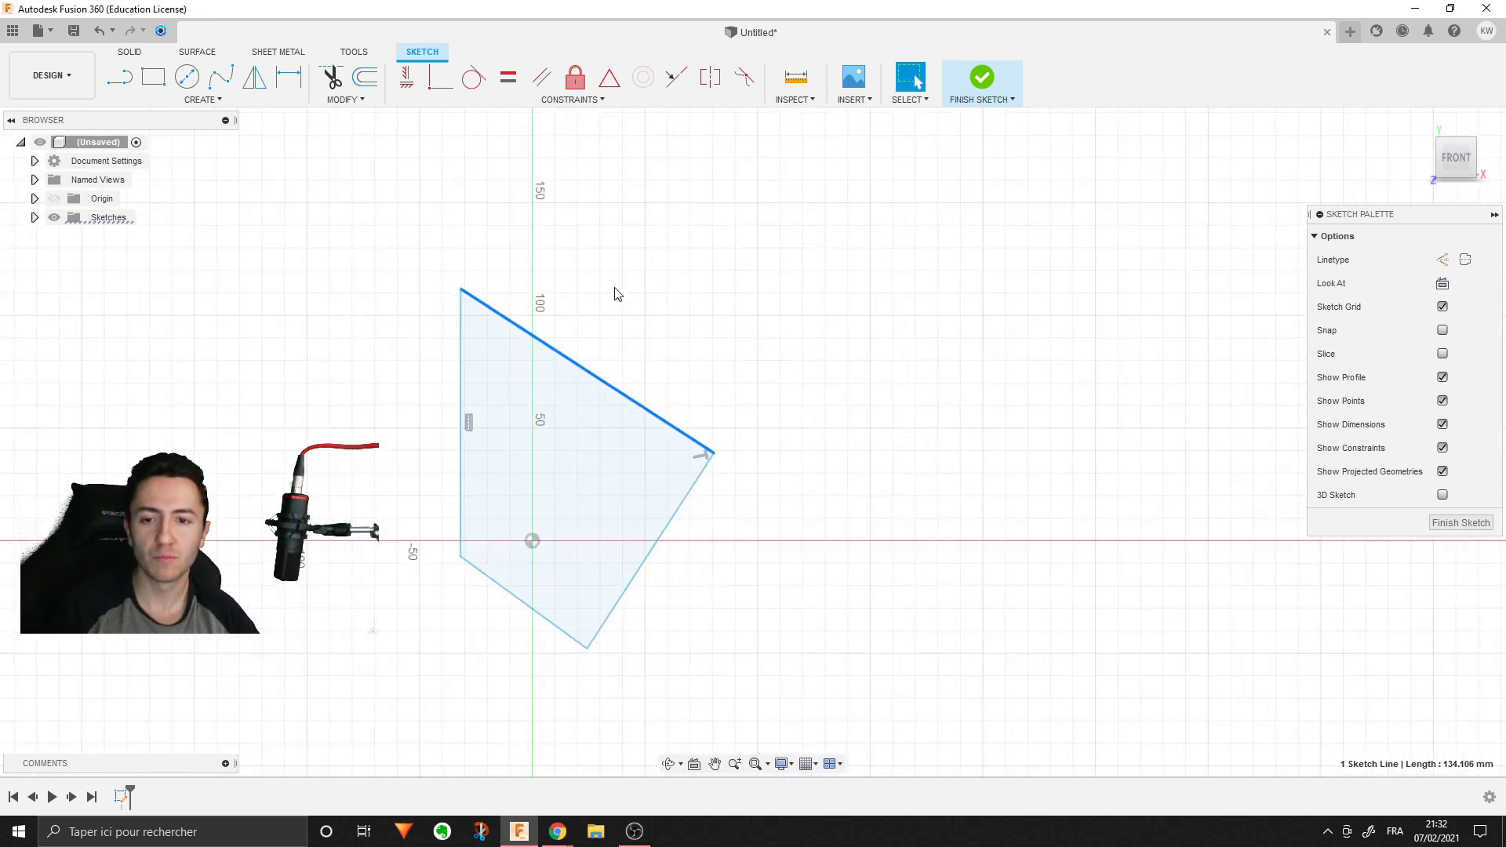
left_click(124, 84)
middle_click_drag(900, 309, 759, 289)
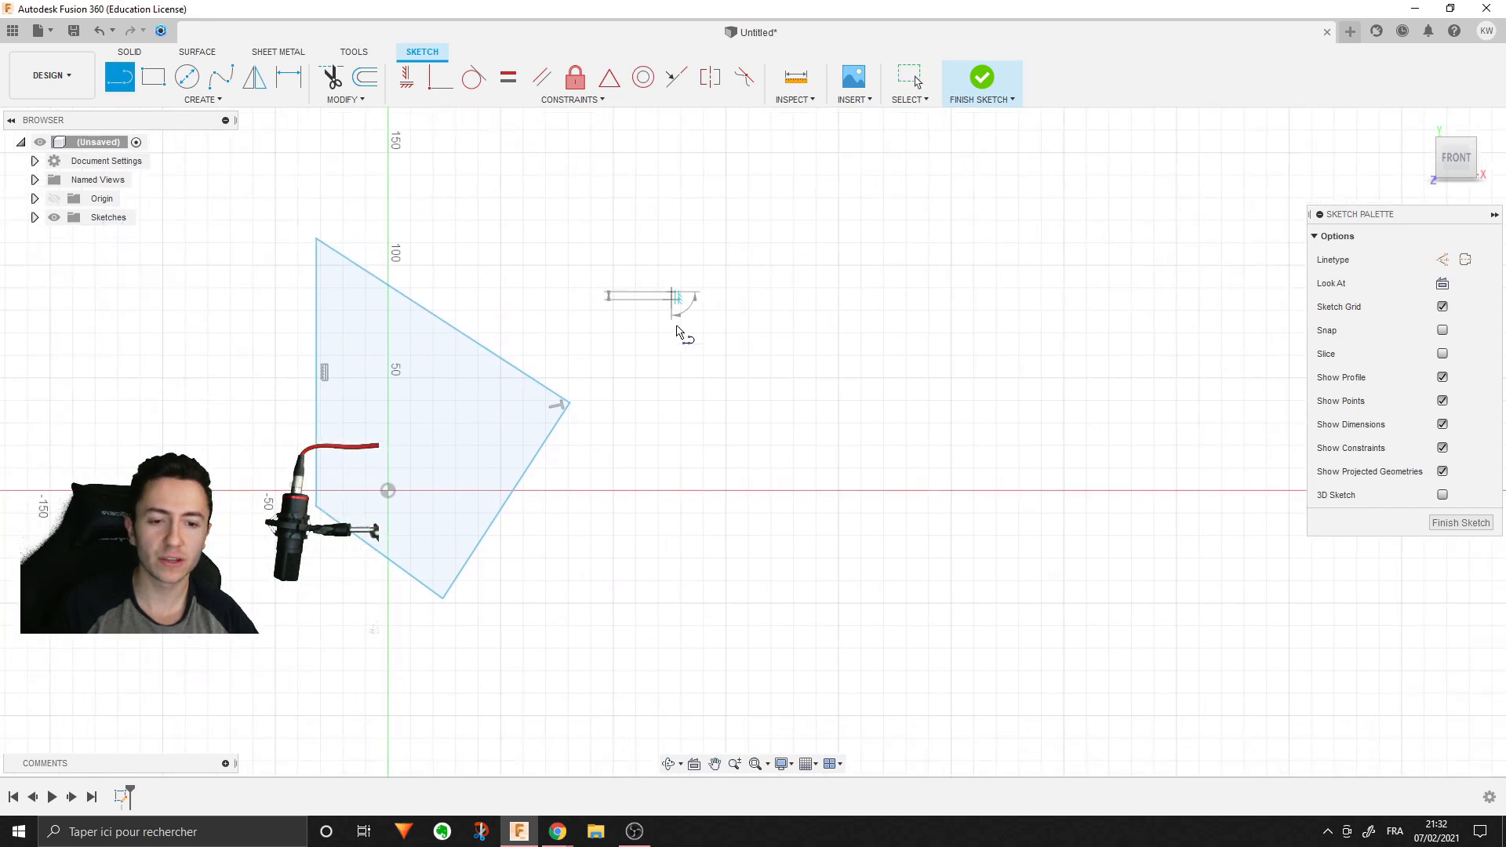
left_click(754, 562)
left_click(916, 302)
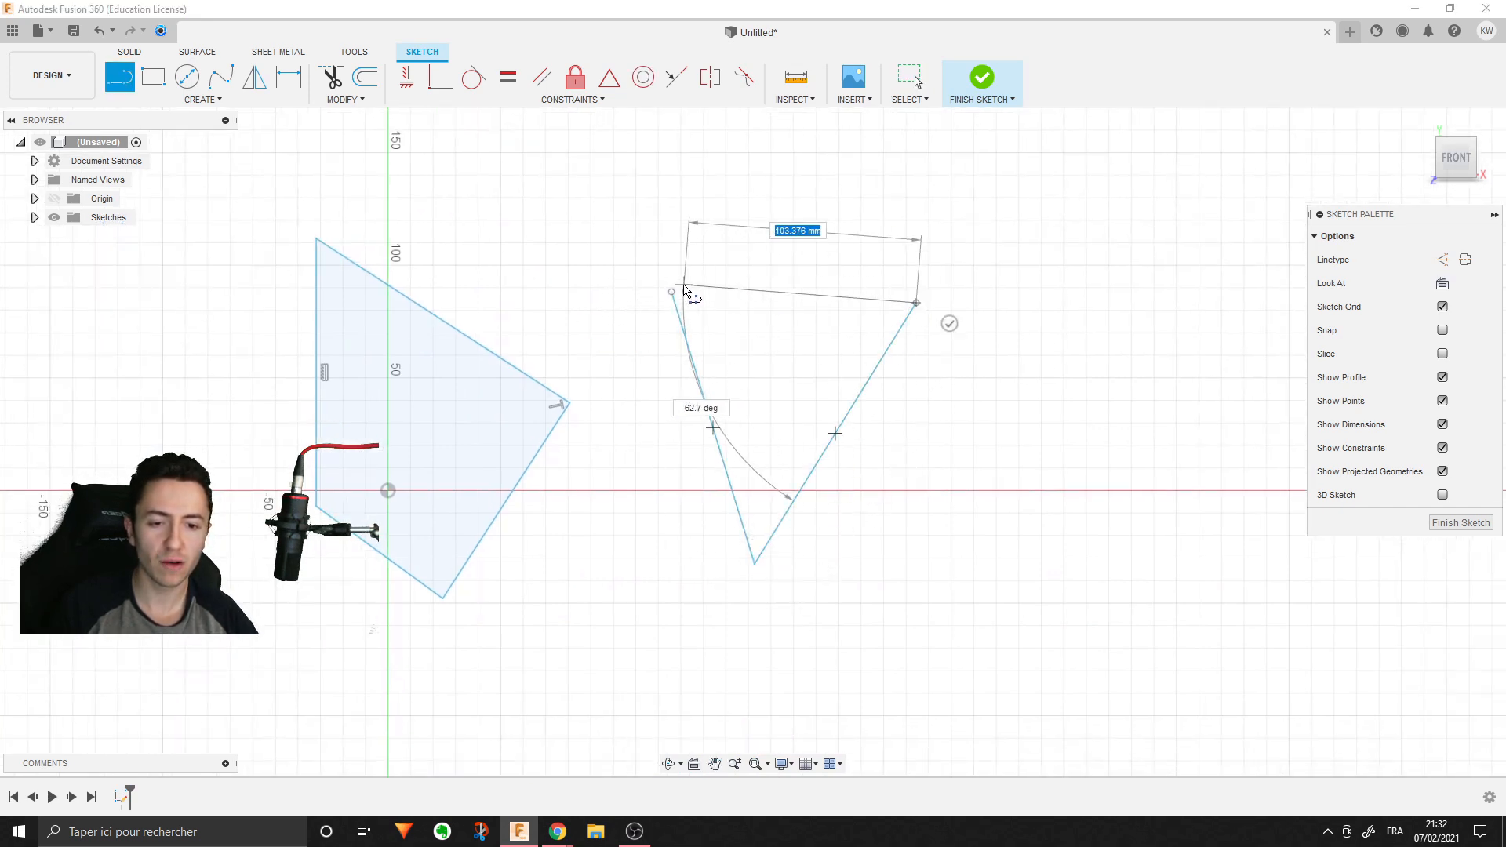
scroll(672, 296, "up", 2)
left_click(680, 293)
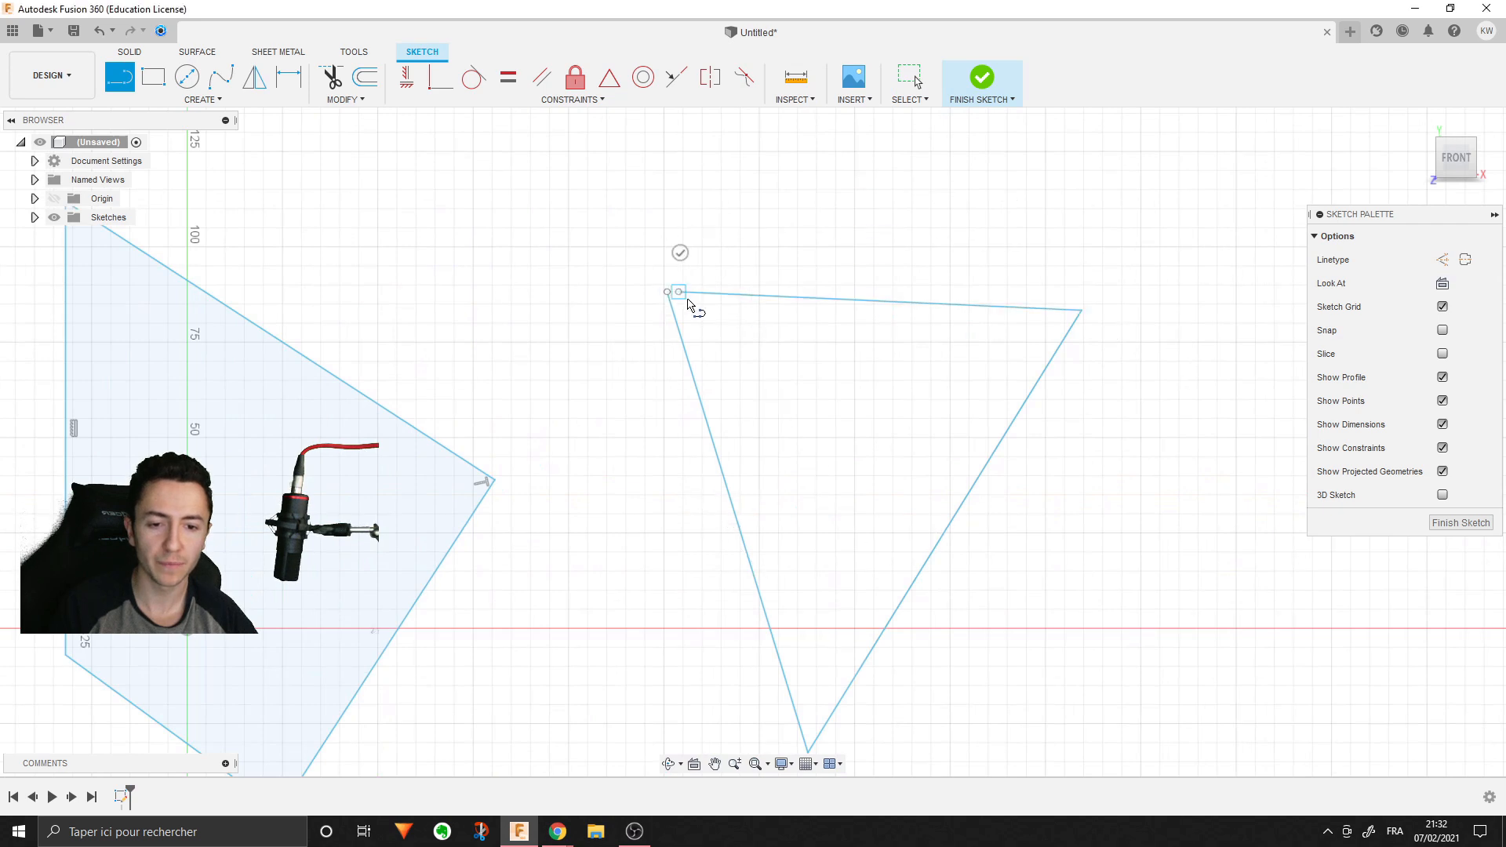
key("Escape")
scroll(689, 304, "down", 1)
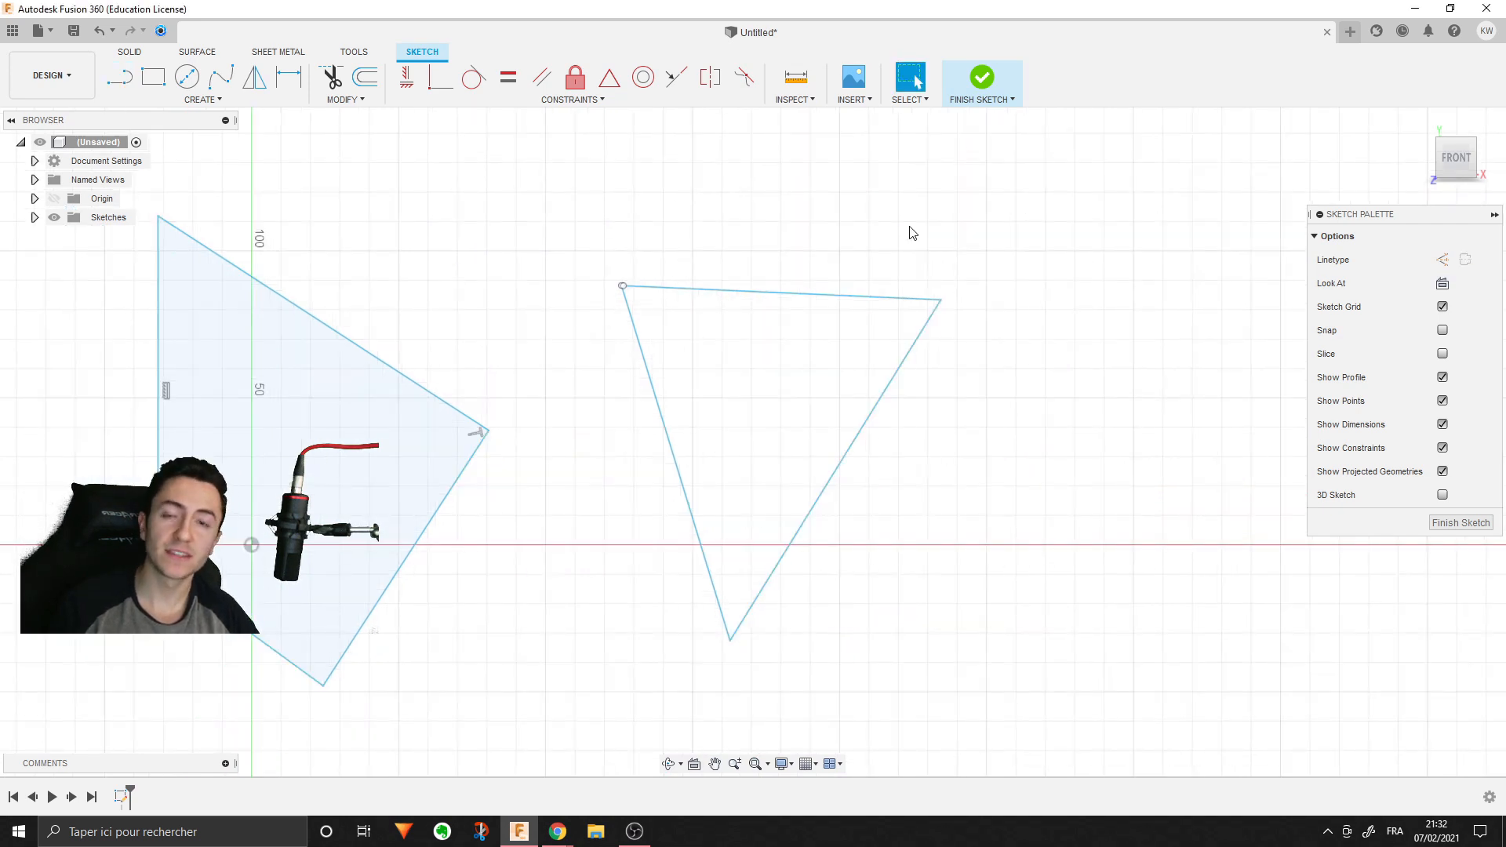
- Check the two separate endpoints at the triangle's open corner and move the upper line's endpoint to about X 127 mm, Y 89 mm
scroll(632, 284, "up", 4)
scroll(639, 278, "up", 3)
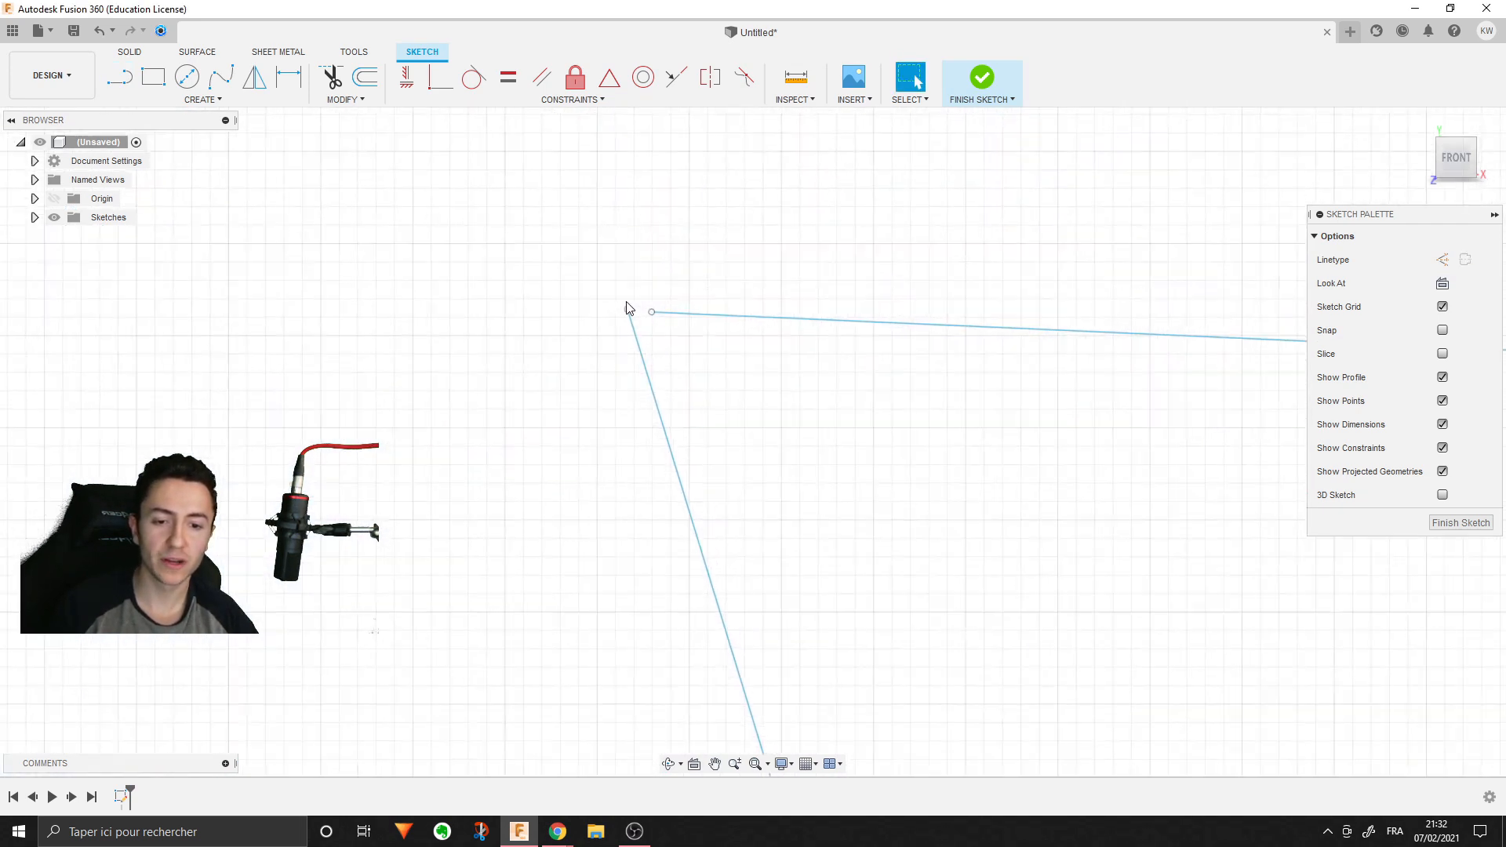
left_click(652, 313)
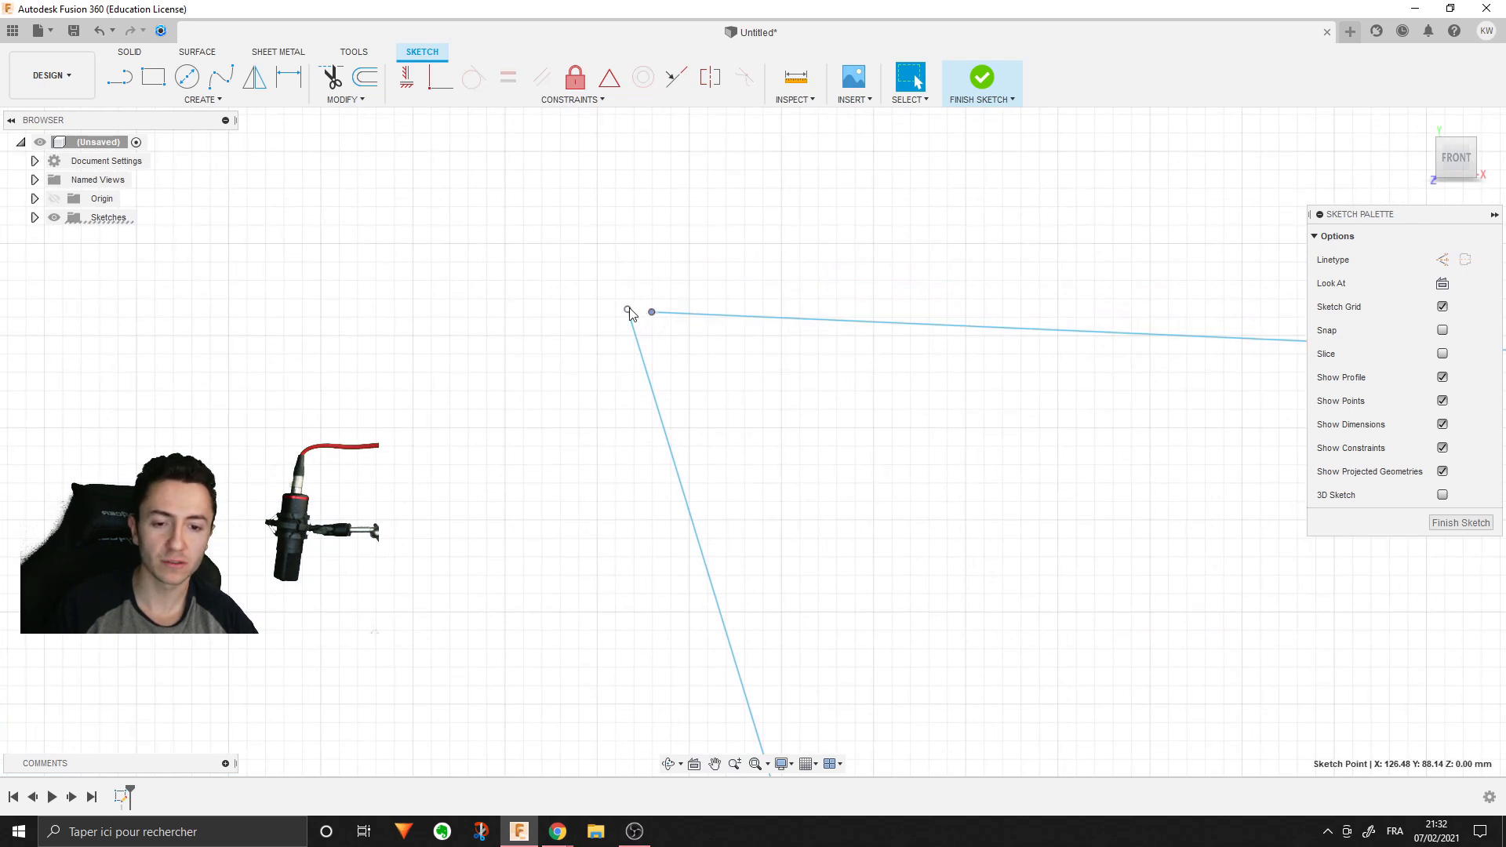
left_click(628, 309)
left_click(675, 292)
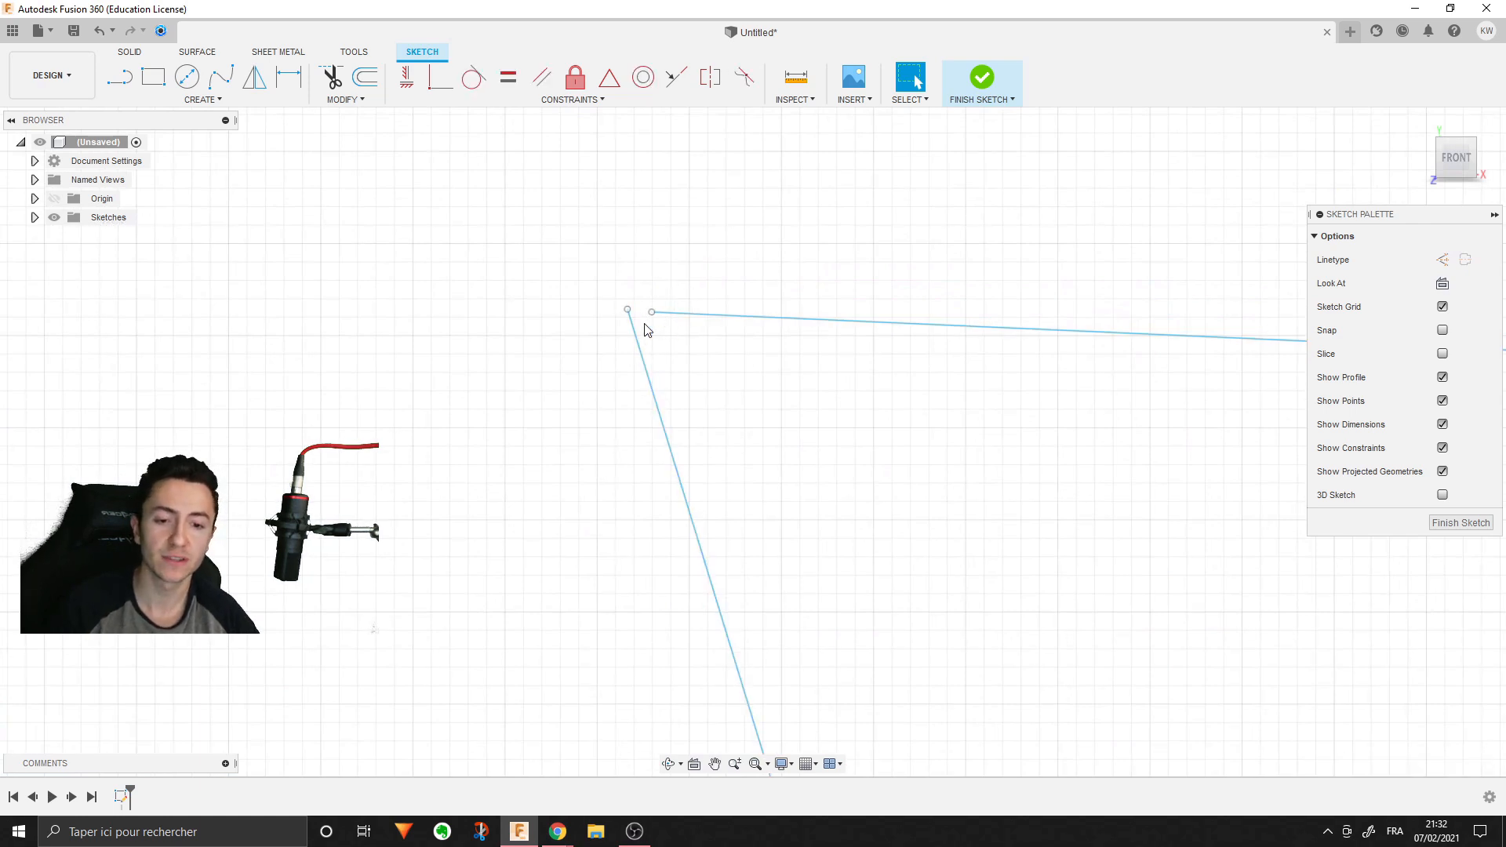
left_click_drag(652, 312, 686, 279)
left_click(760, 406)
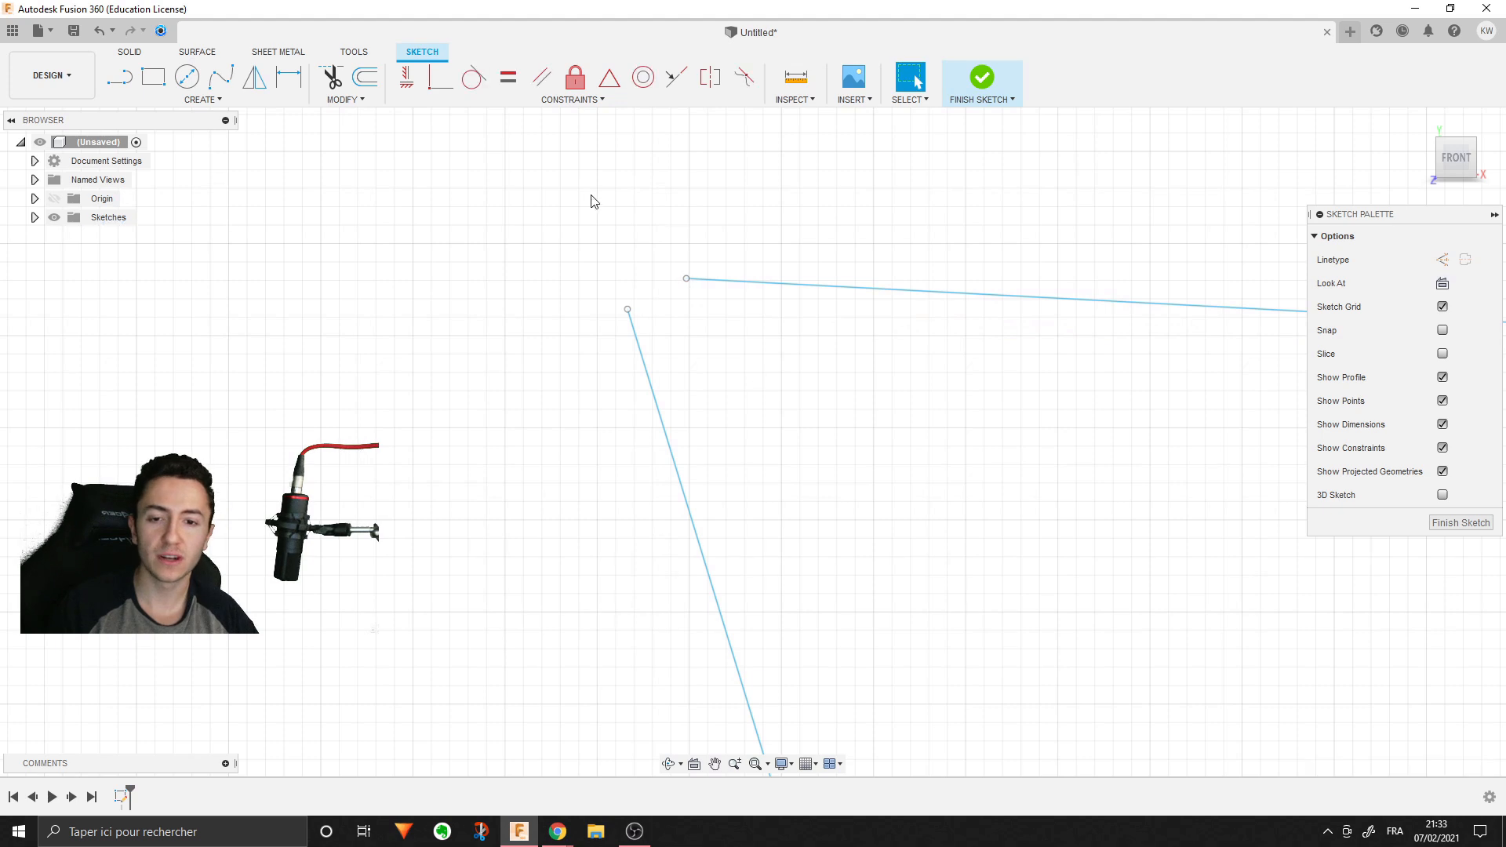
- Join the triangle's two open endpoints with a Coincident constraint
left_click(436, 78)
left_click(686, 278)
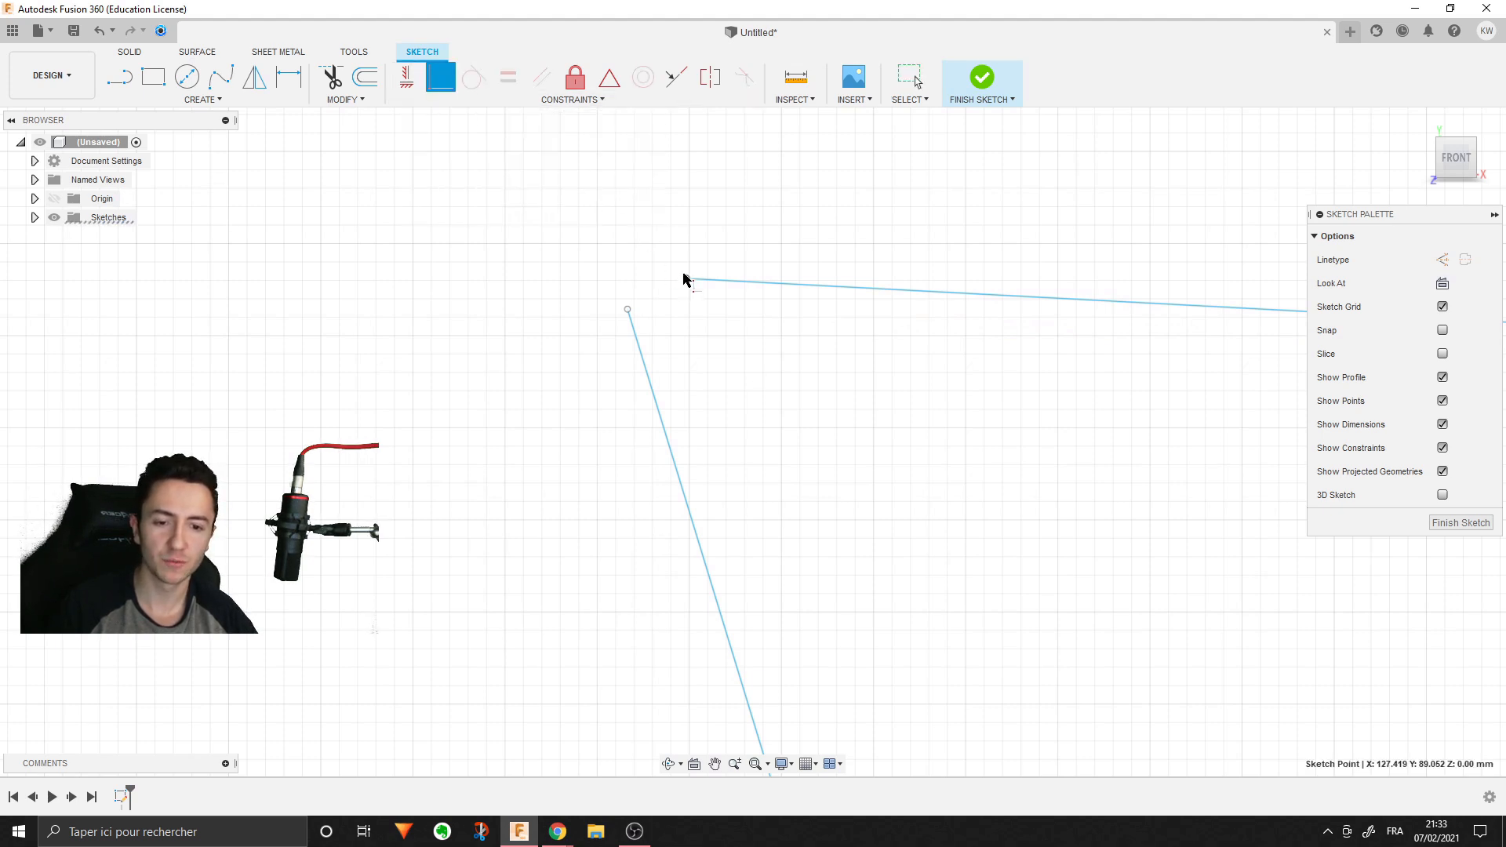
left_click(628, 311)
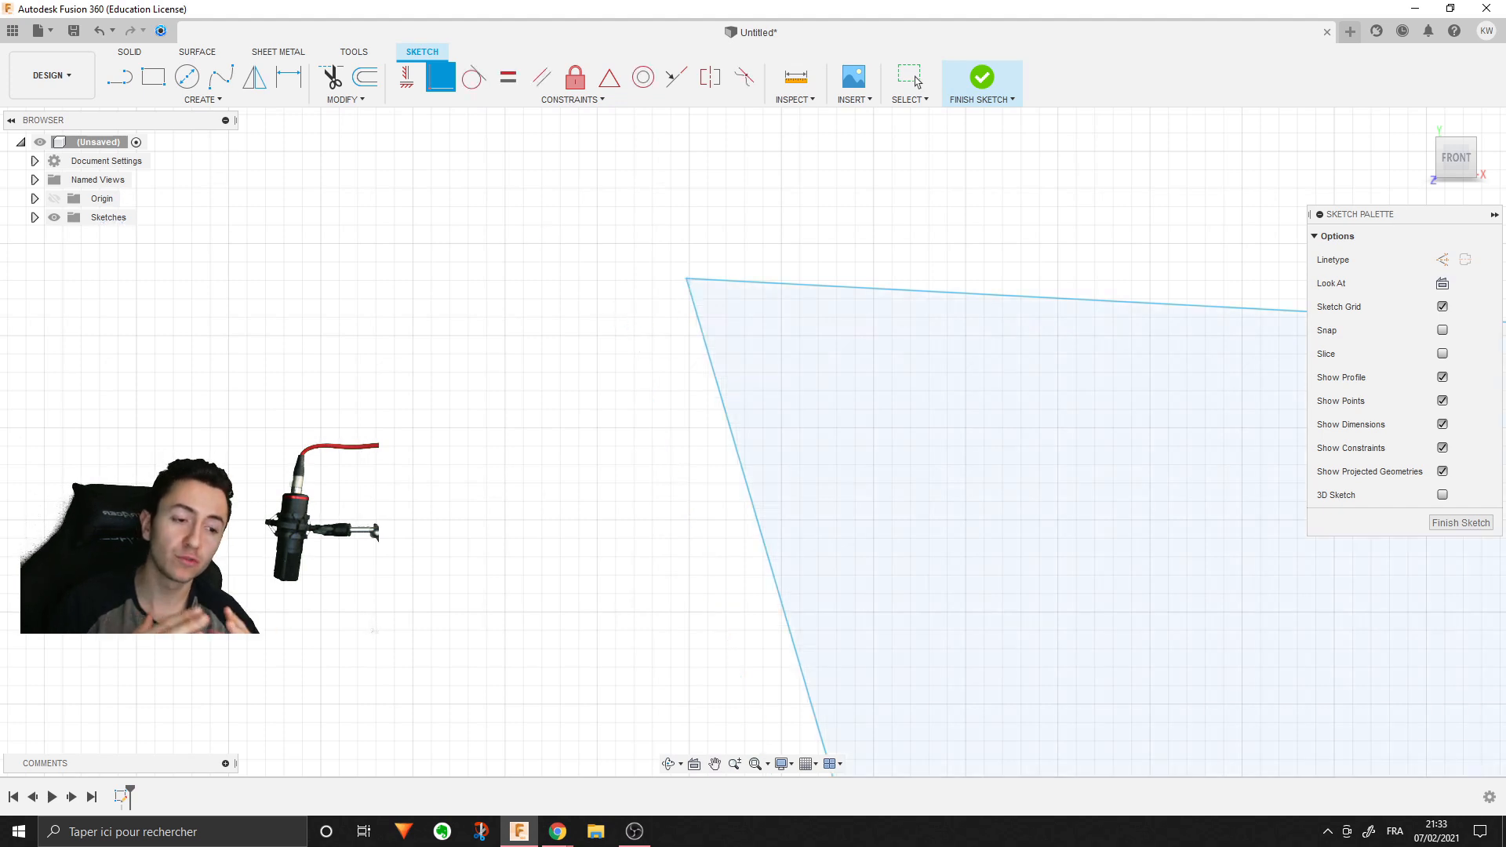
left_click(911, 78)
- Delete the quadrilateral's vertical constraint and the perpendicular constraint at its right corner, and reshape it roughly into a rectangle
scroll(541, 528, "down", 5)
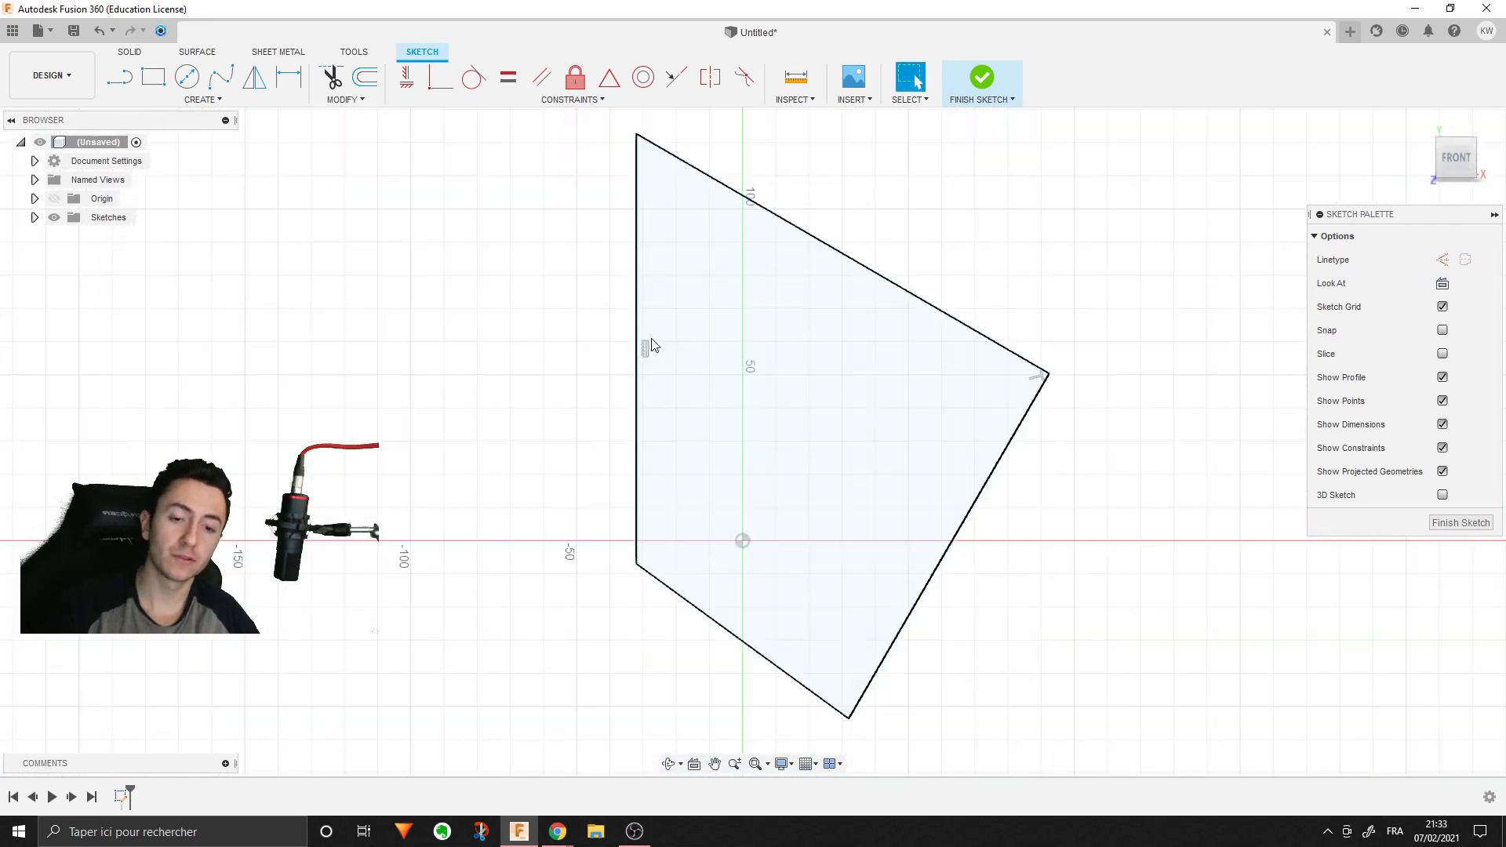
key("Delete")
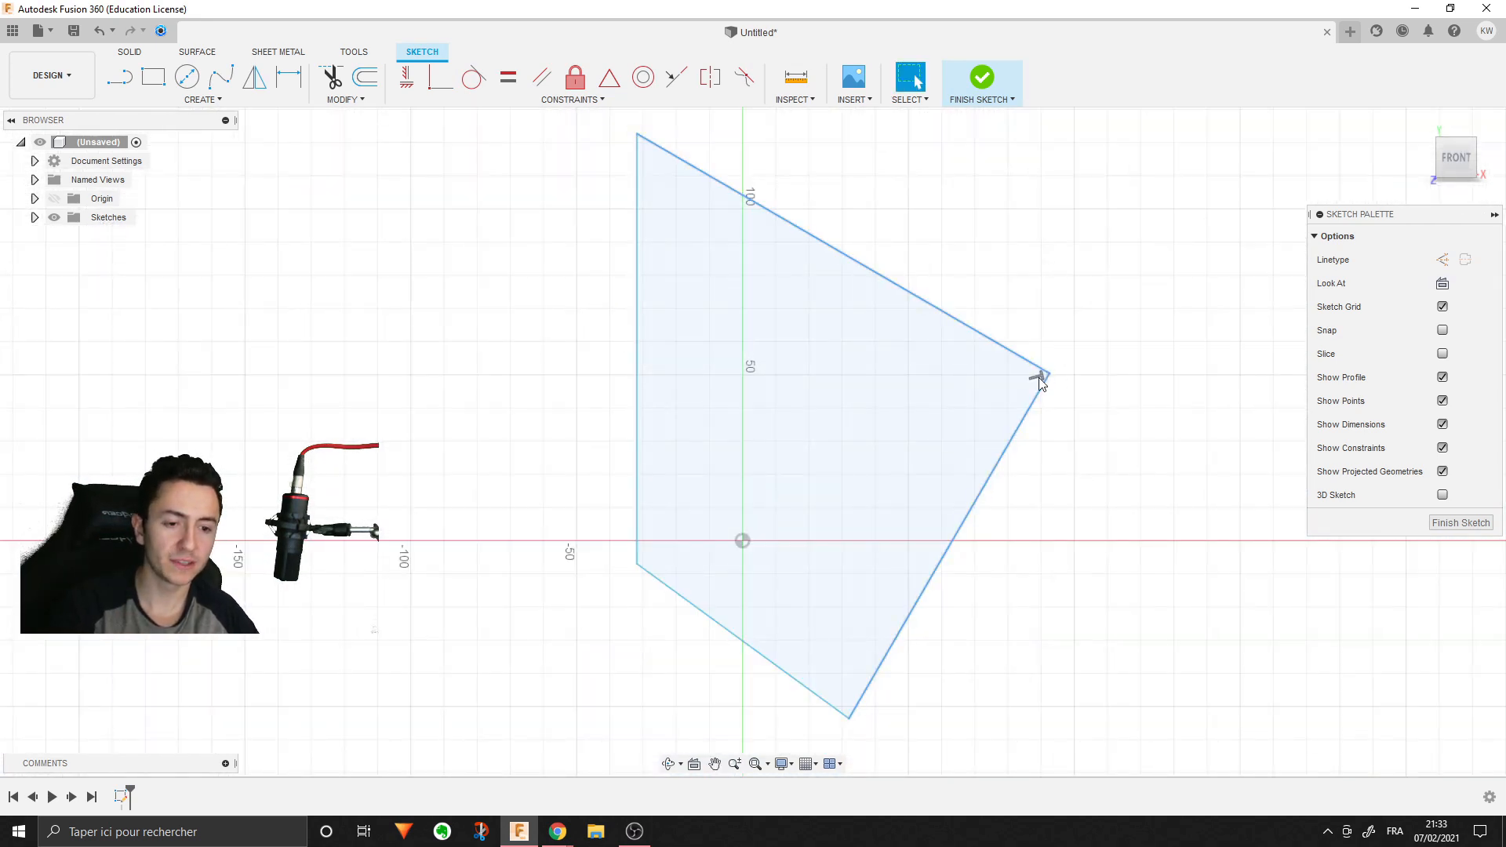
left_click(1039, 377)
key("Delete")
middle_click_drag(1072, 504, 1034, 533)
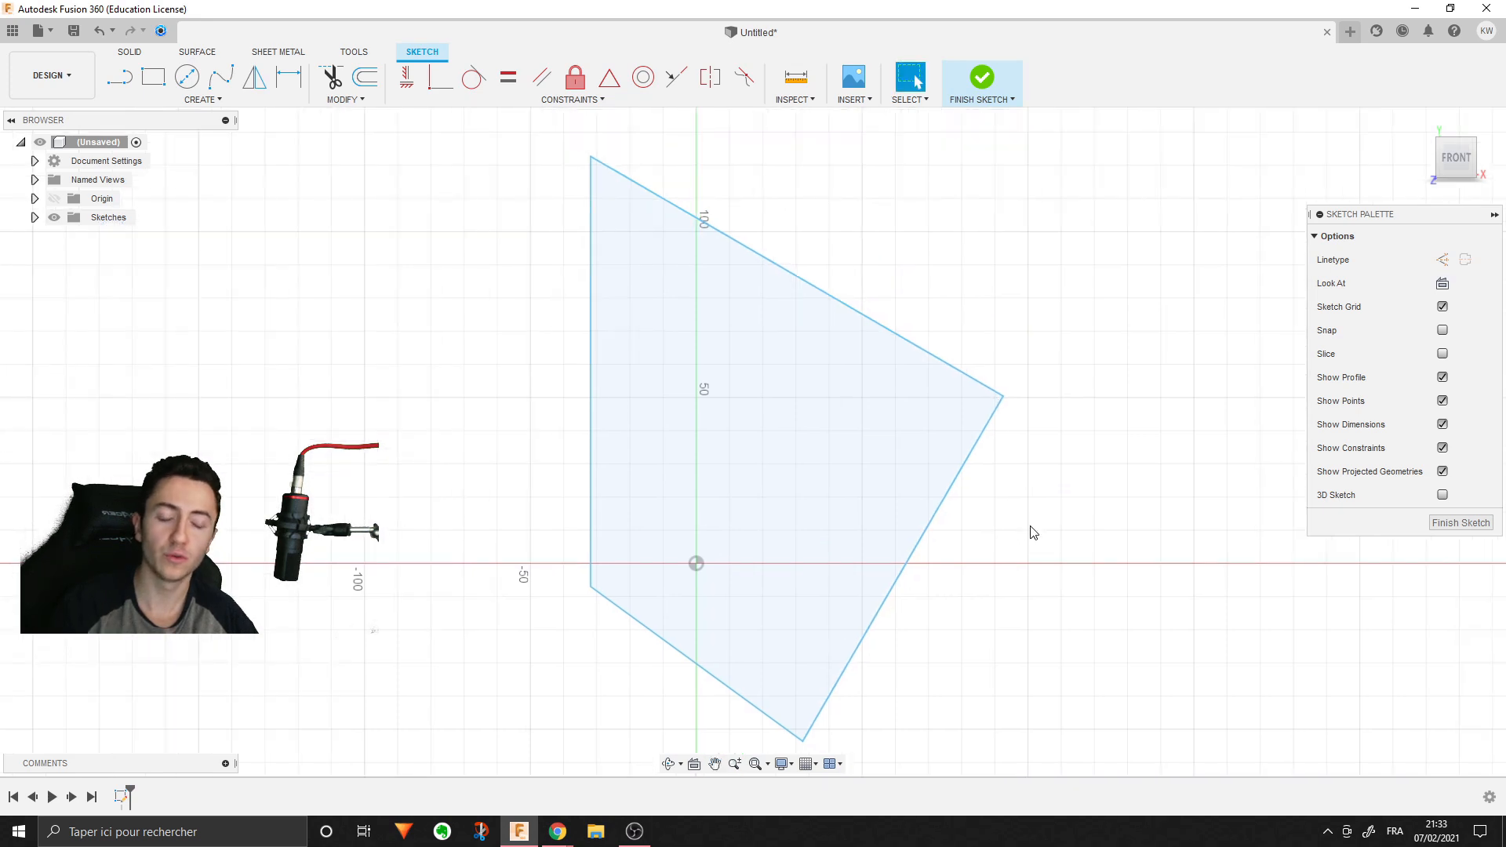
scroll(1006, 449, "down", 3)
middle_click_drag(998, 447, 965, 463)
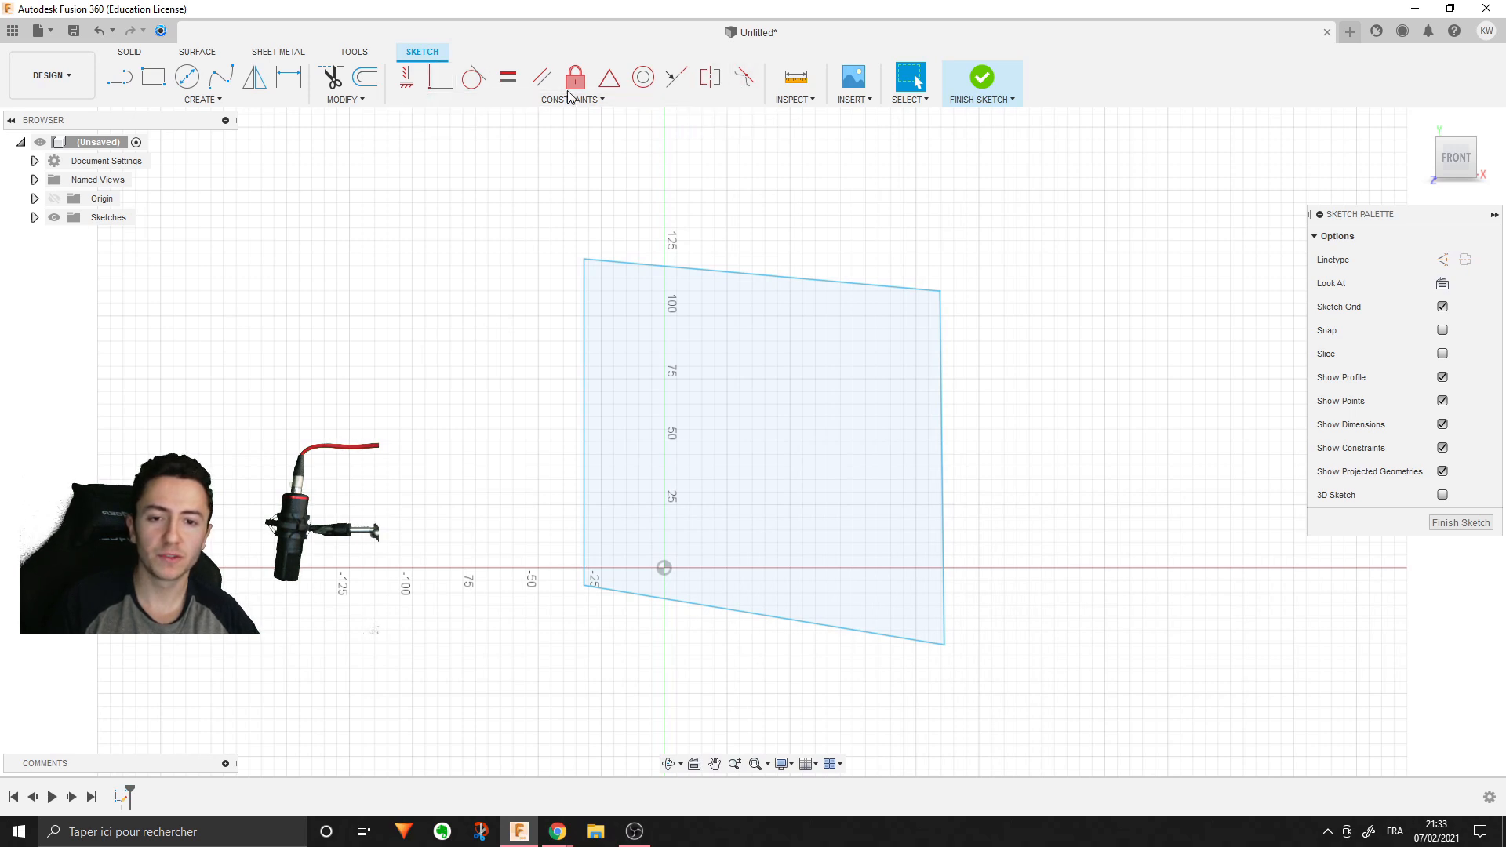
- Apply a Perpendicular constraint between the quadrilateral's left and upper lines
left_click(513, 102)
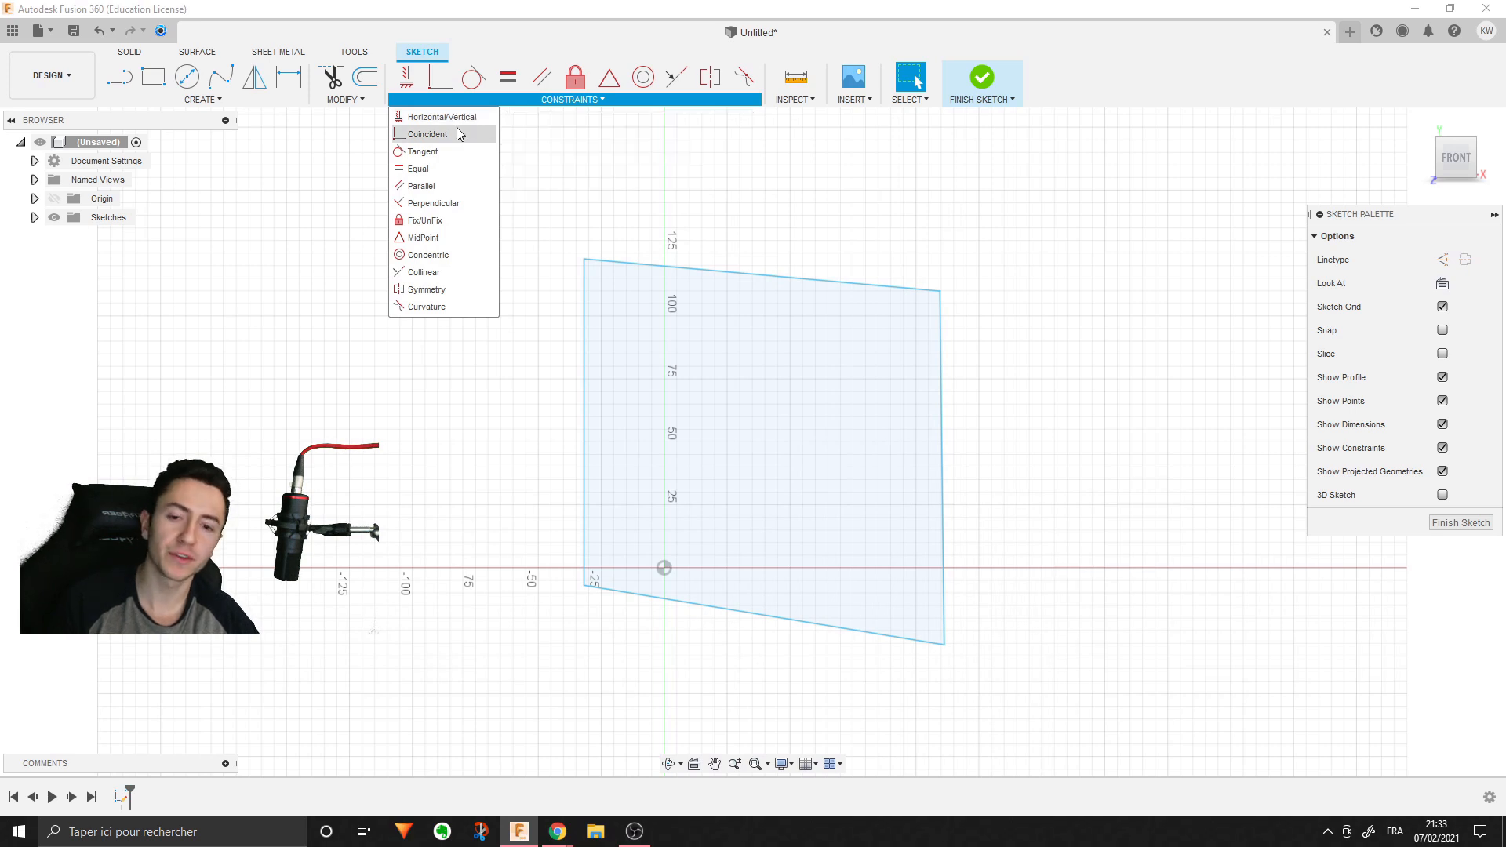
left_click(424, 203)
scroll(545, 273, "up", 3)
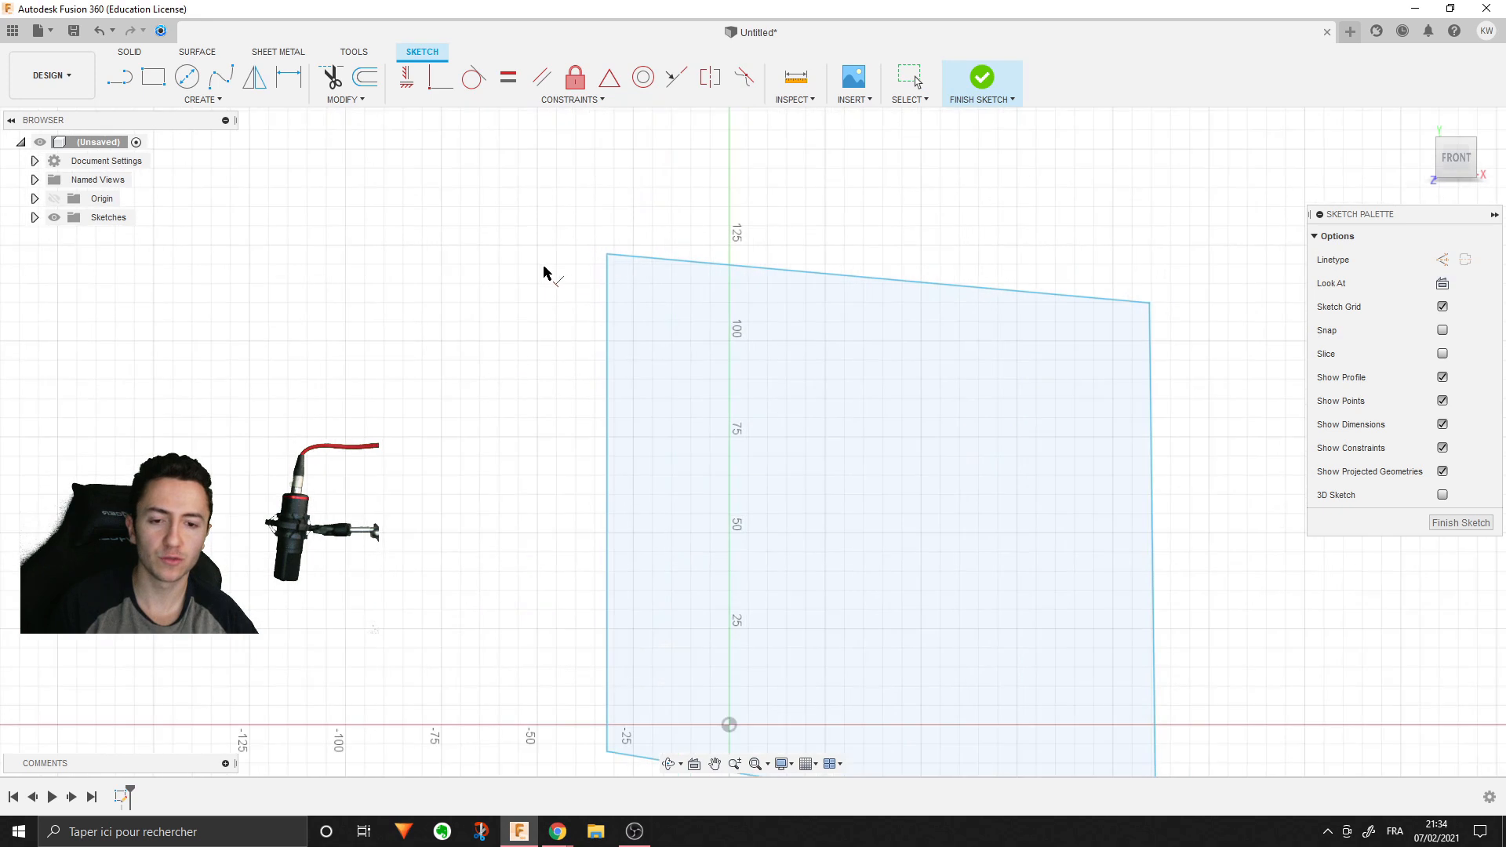
left_click(606, 280)
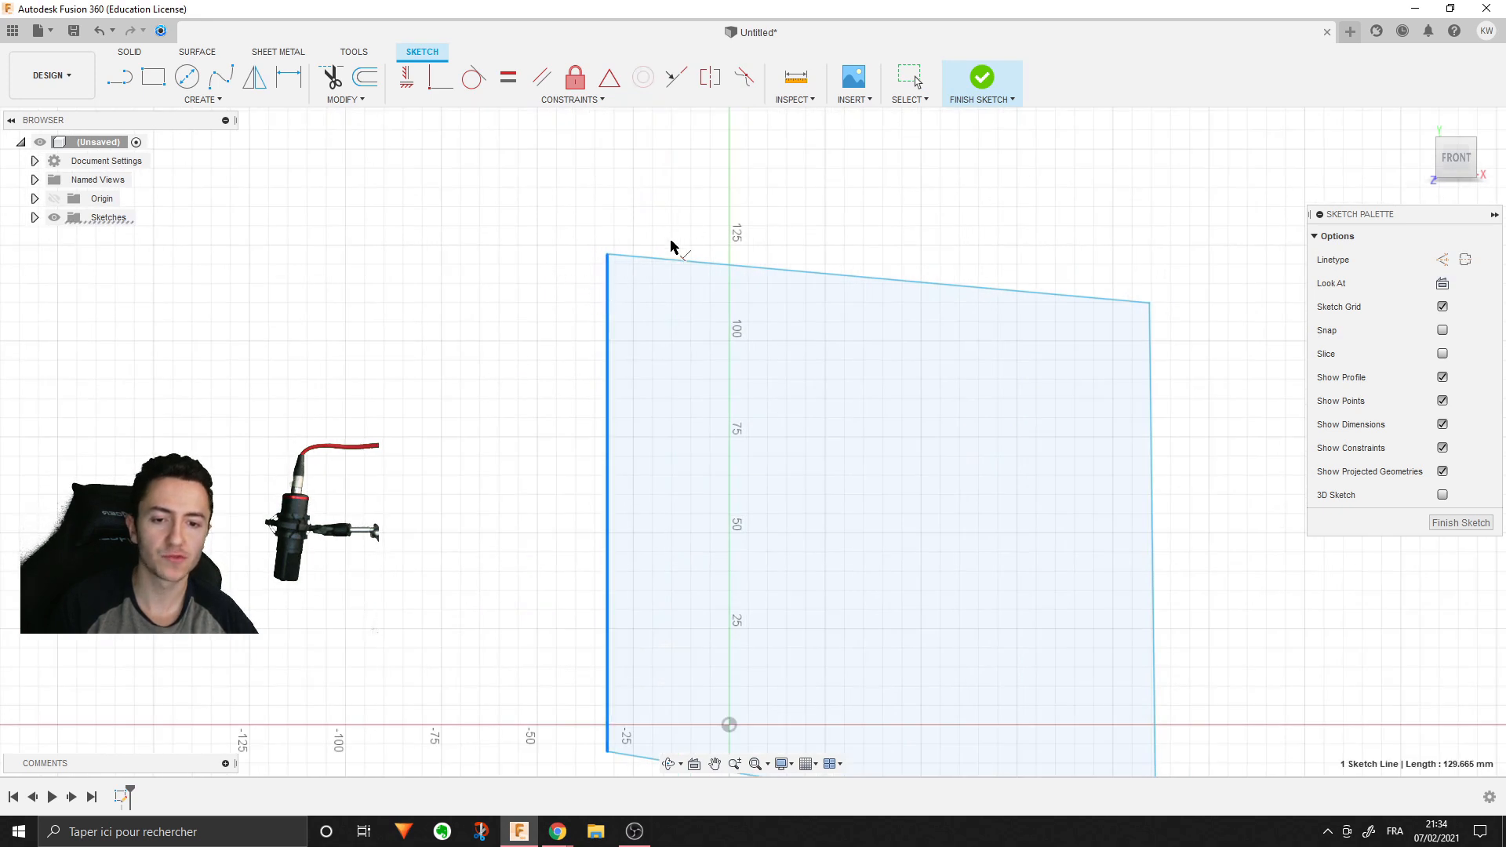
left_click(660, 264)
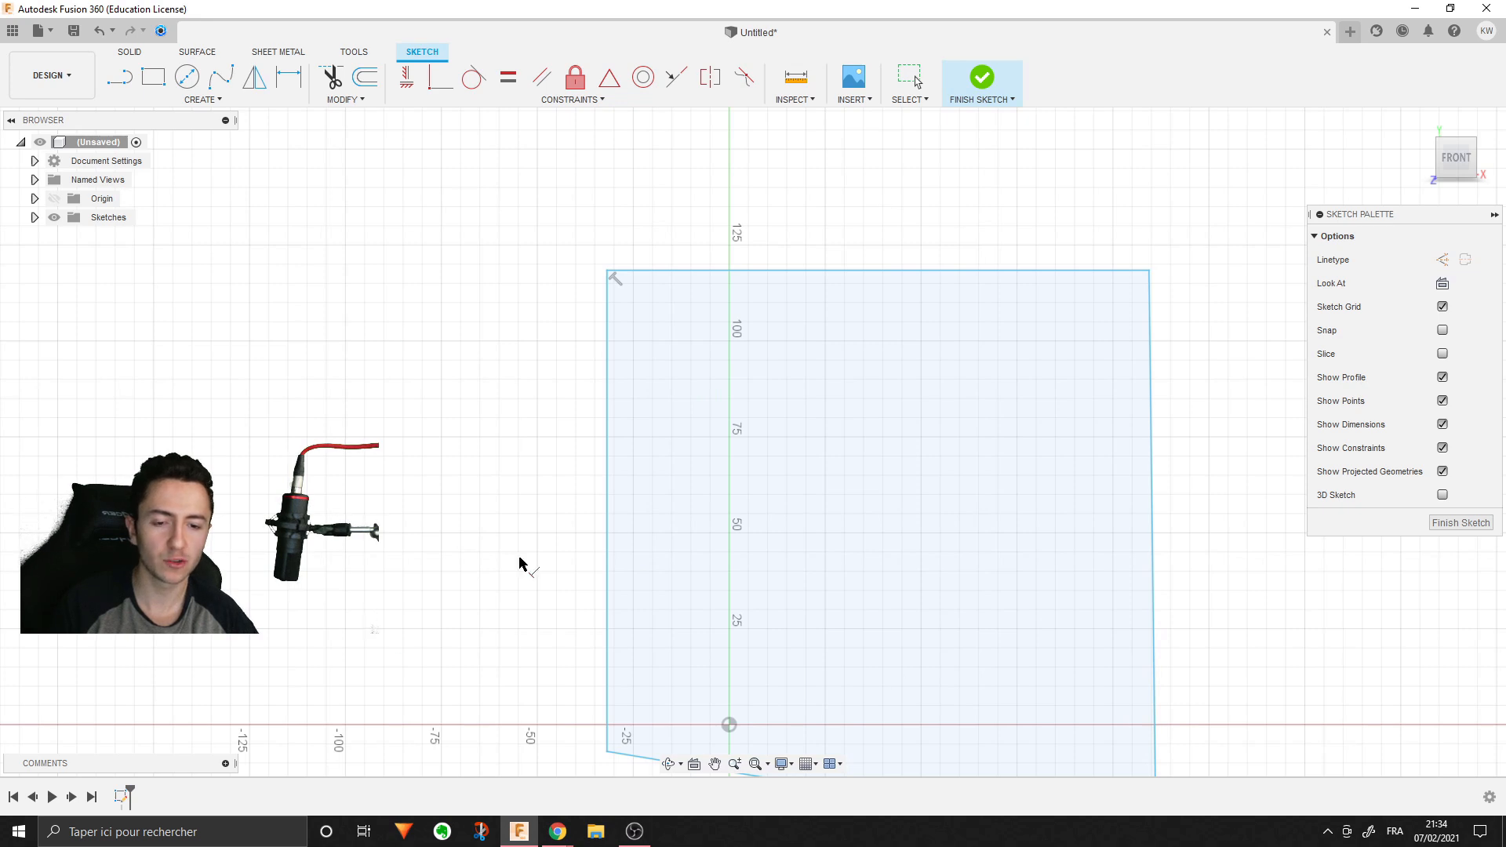
middle_click_drag(1113, 663, 1031, 547)
middle_click_drag(864, 190, 865, 274)
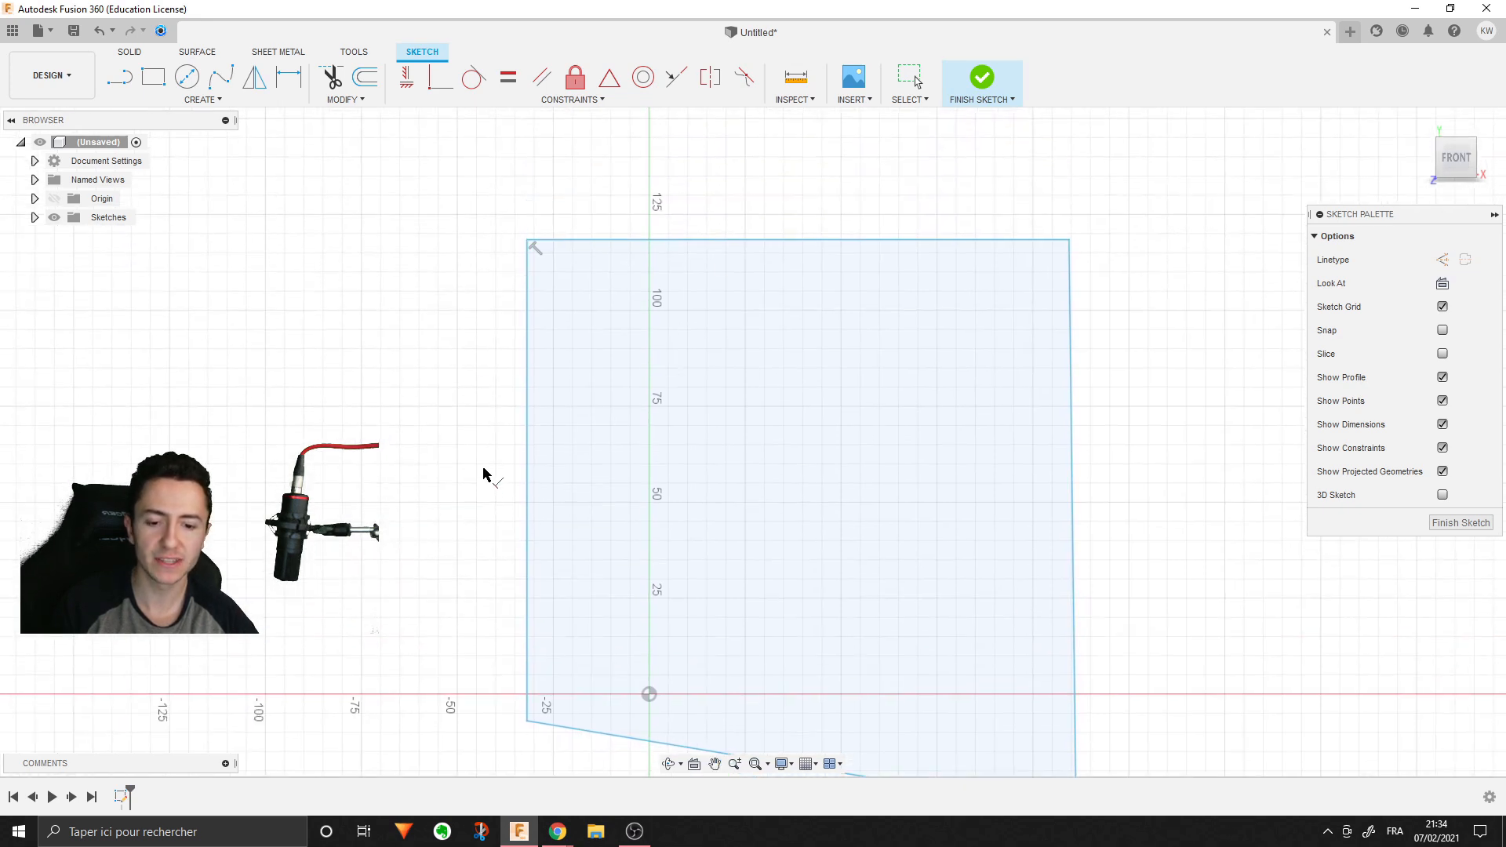
- Constrain the quadrilateral's lower line to be perpendicular to both its left and right lines
middle_click_drag(464, 476, 364, 336)
left_click(487, 593)
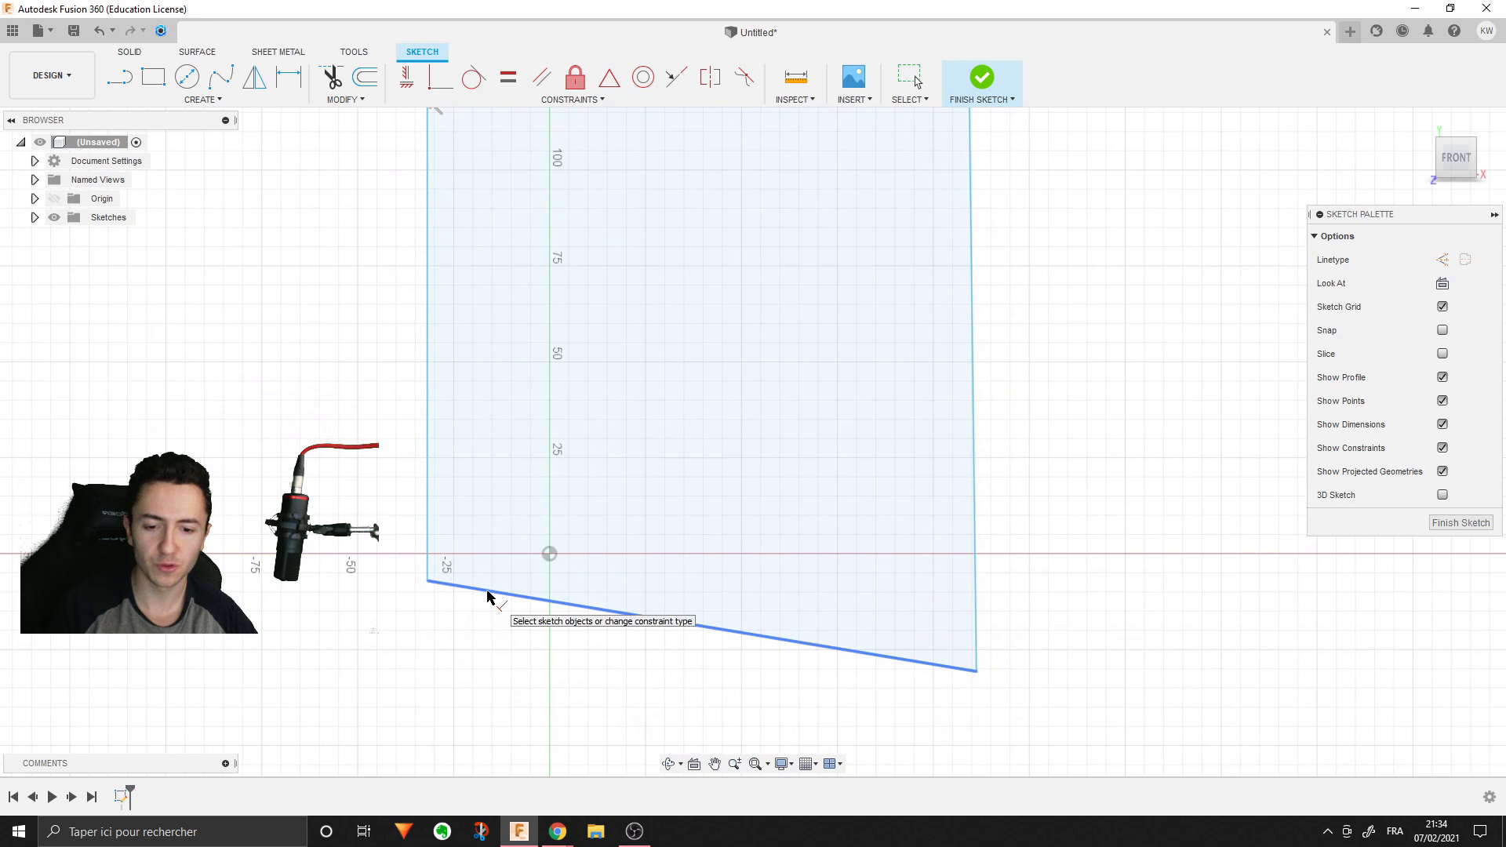
left_click(428, 540)
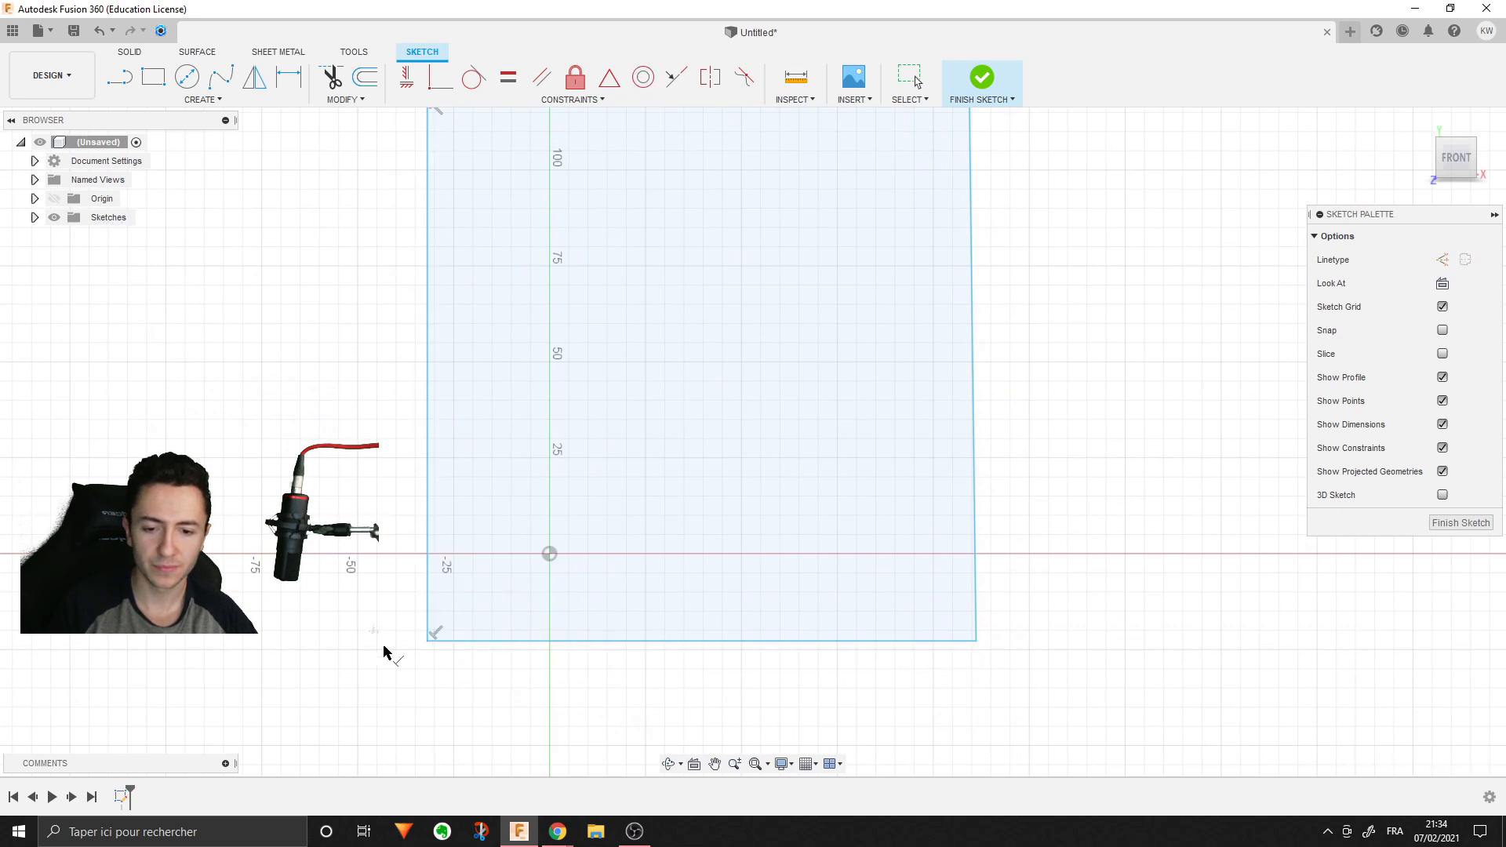
left_click(963, 640)
left_click(975, 604)
scroll(953, 368, "down", 1)
middle_click_drag(933, 324, 966, 436)
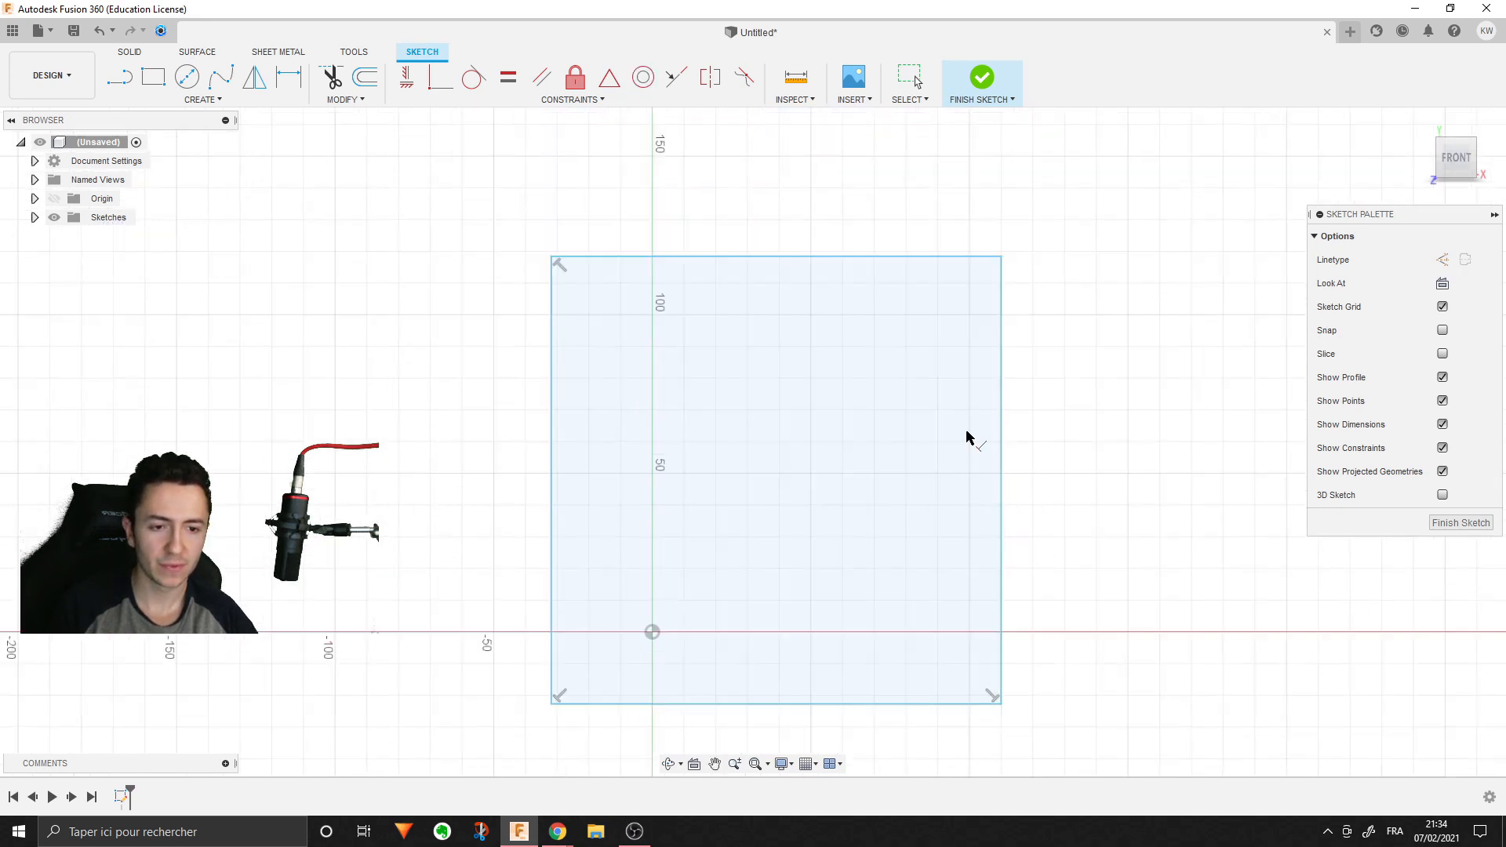
- Try to add a fourth Perpendicular constraint between the rectangle's upper and right lines, and open the resulting error details
left_click(972, 257)
left_click(1003, 288)
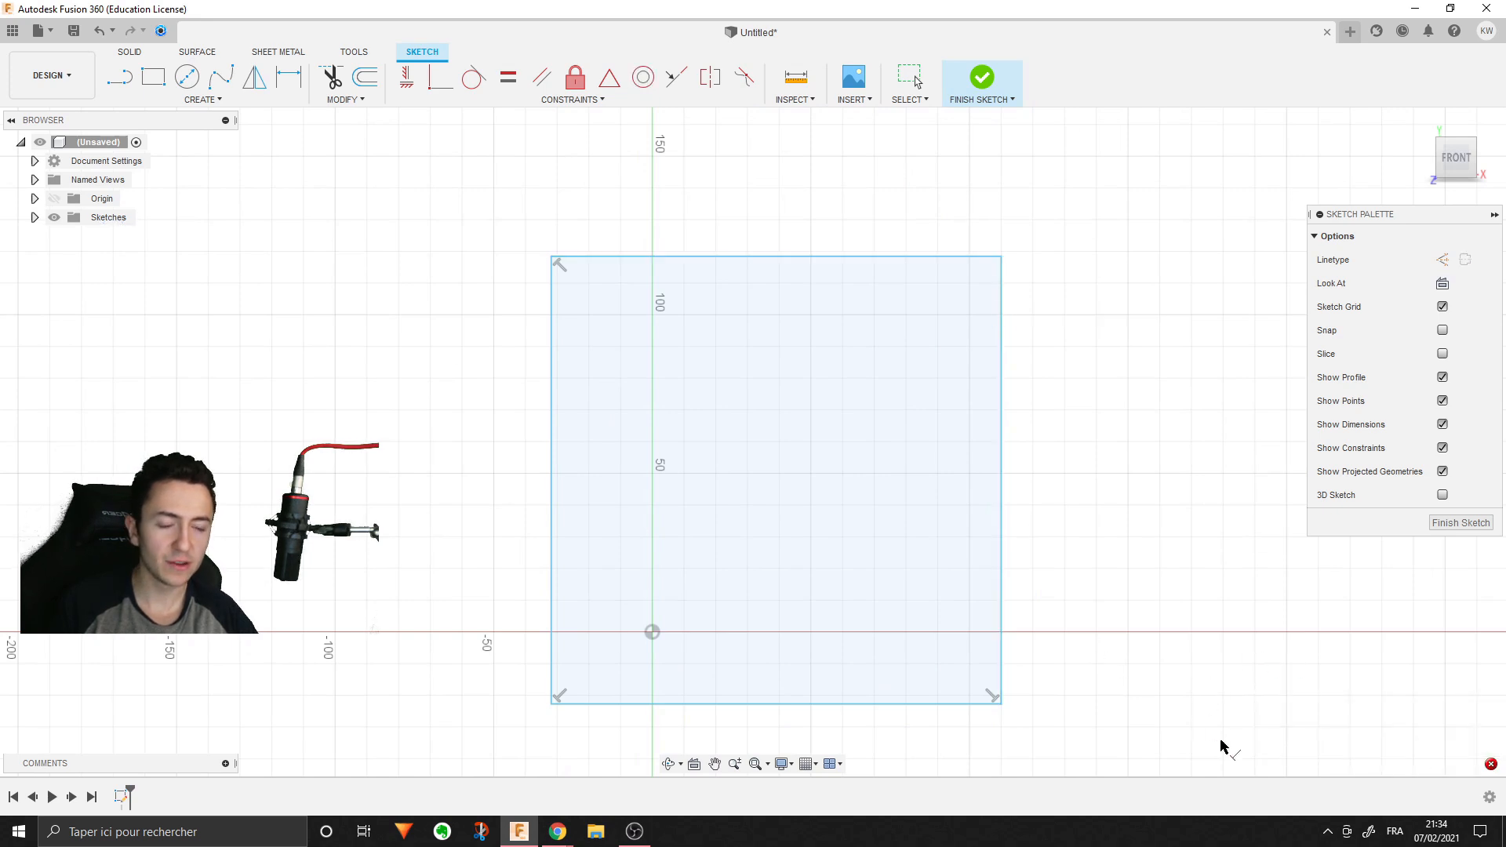
left_click(1486, 759)
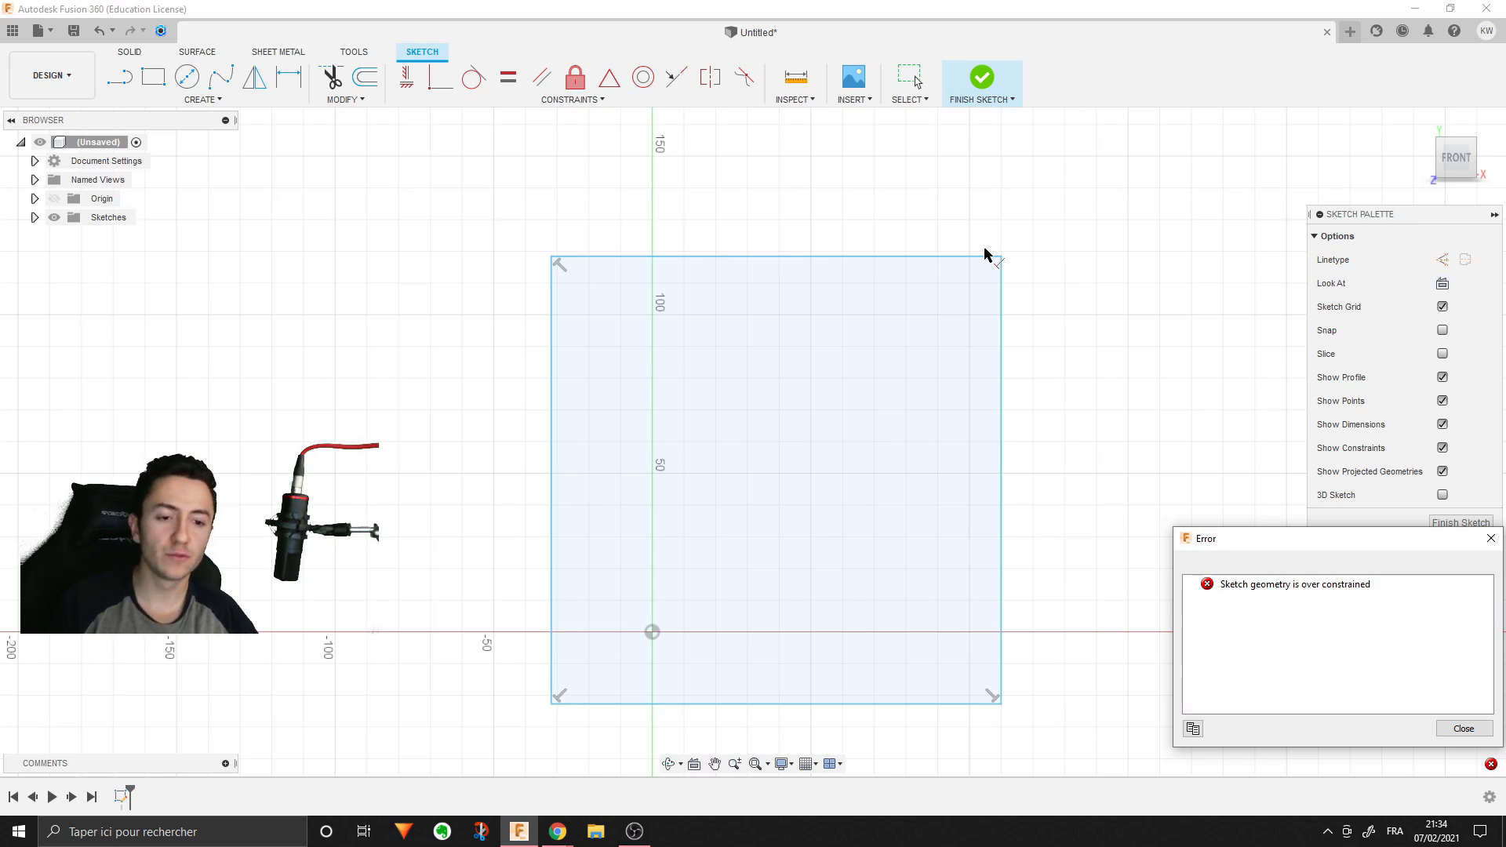
left_click(1001, 269)
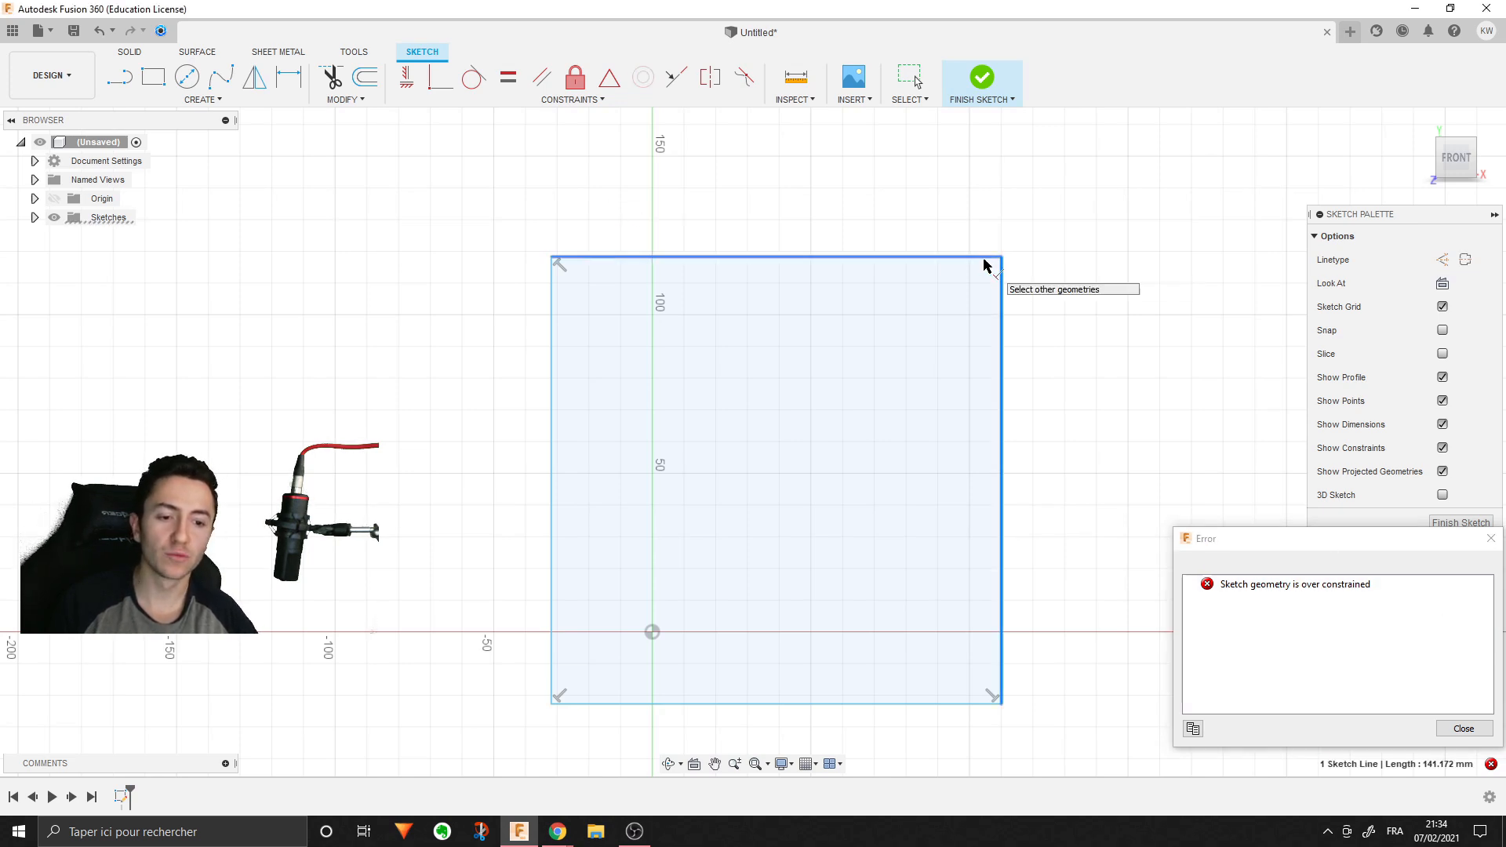
left_click(983, 260)
- Select the rectangle's opposite sides to examine how they relate: left with right, and upper with lower
middle_click_drag(770, 582, 735, 514)
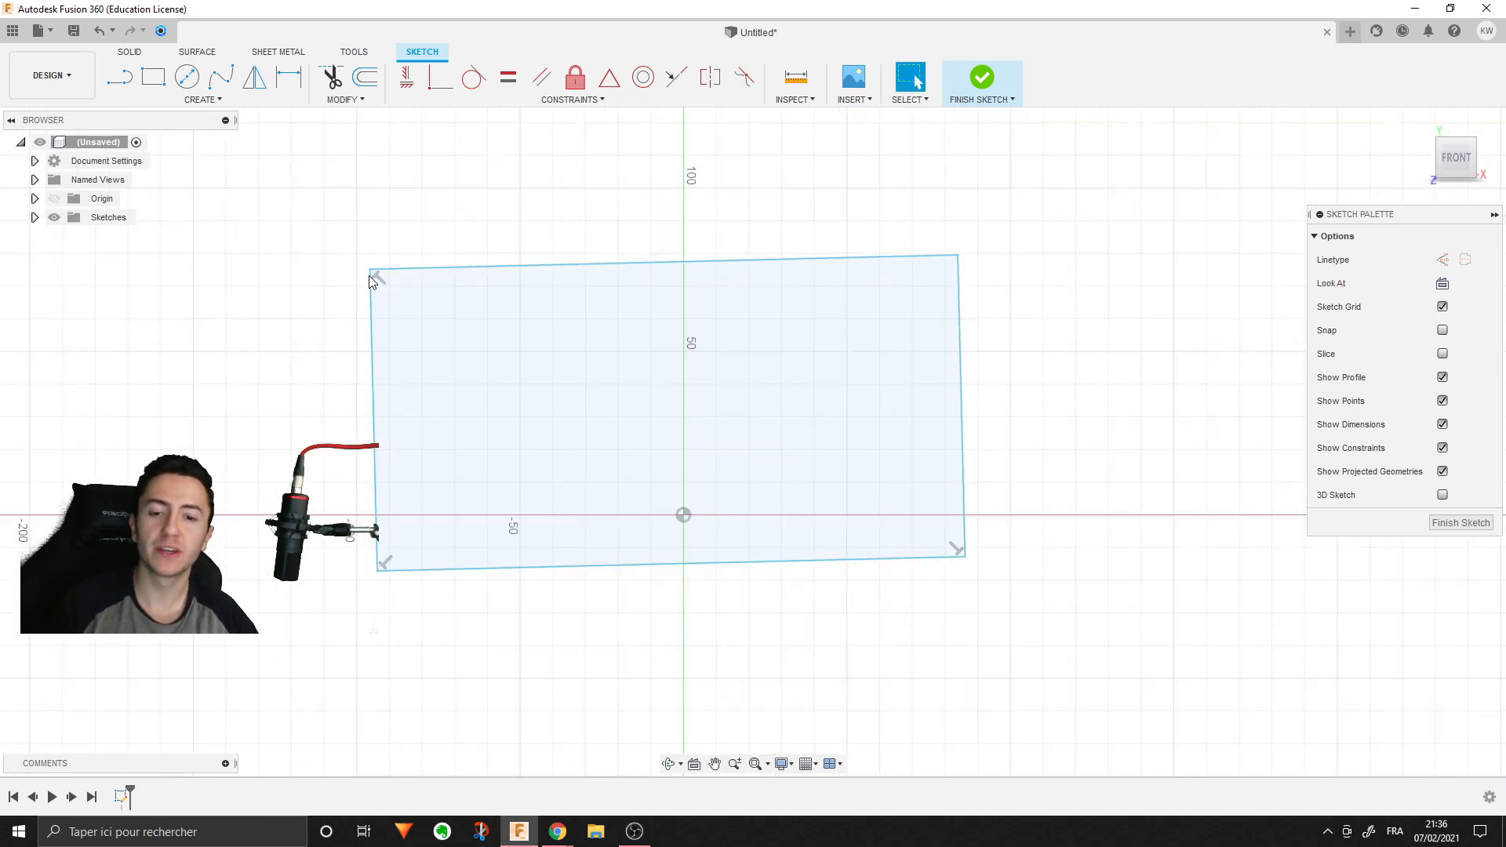
left_click(373, 400)
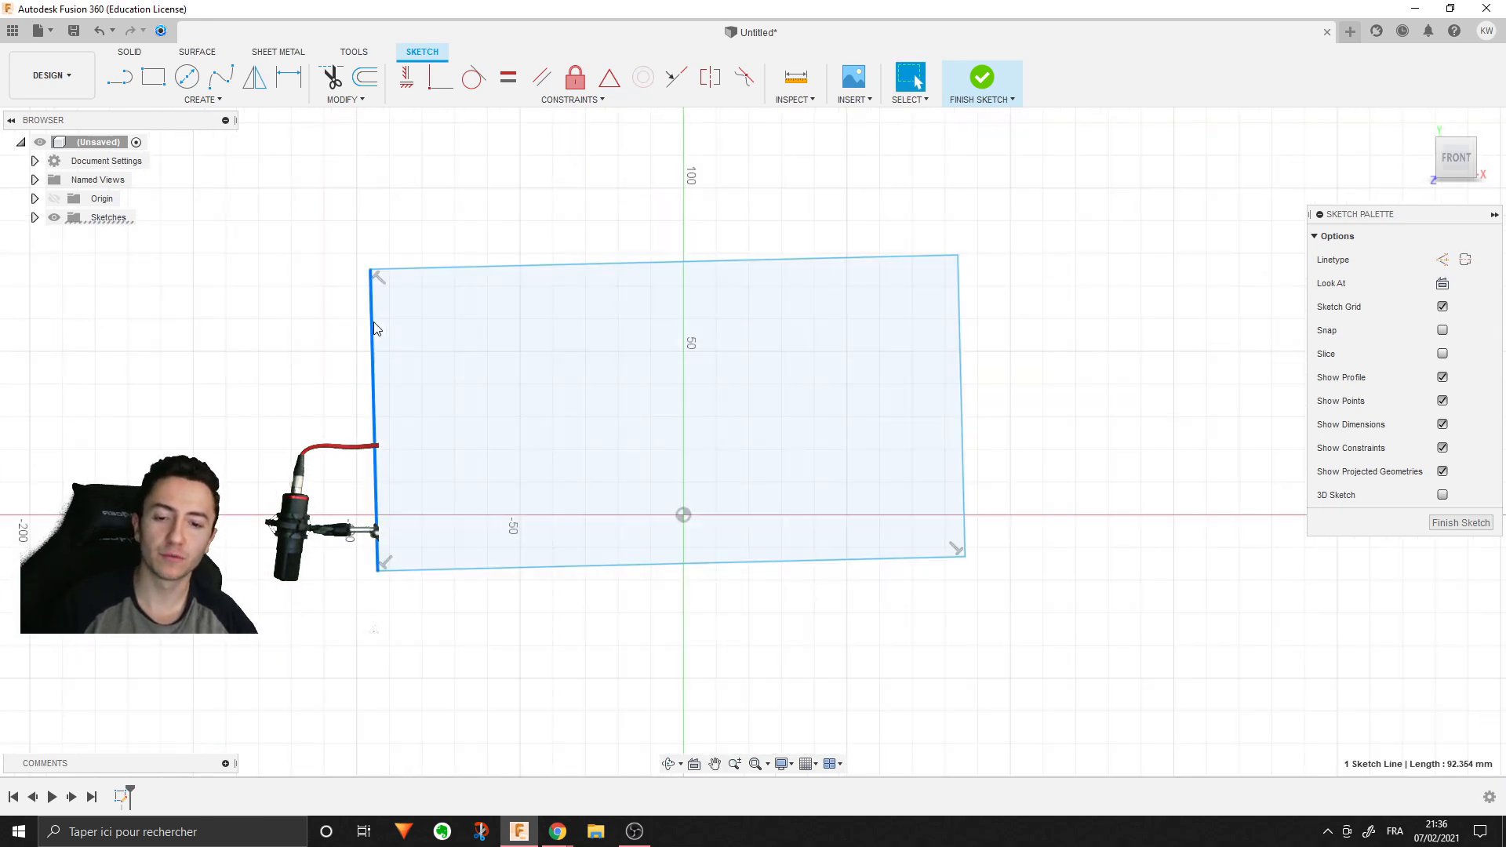
left_click(964, 351)
left_click(1143, 421)
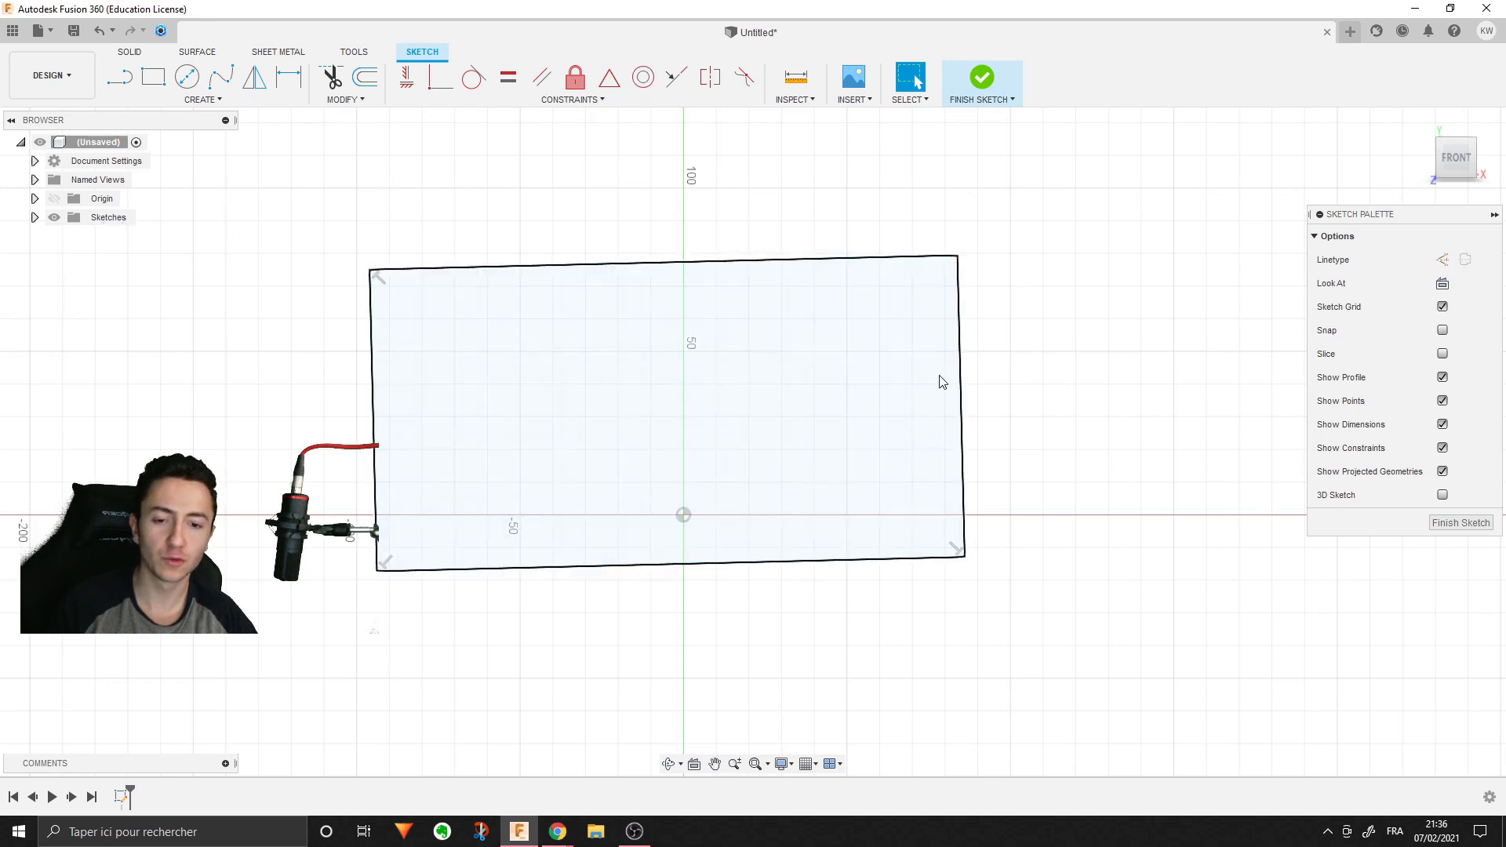
left_click(565, 262)
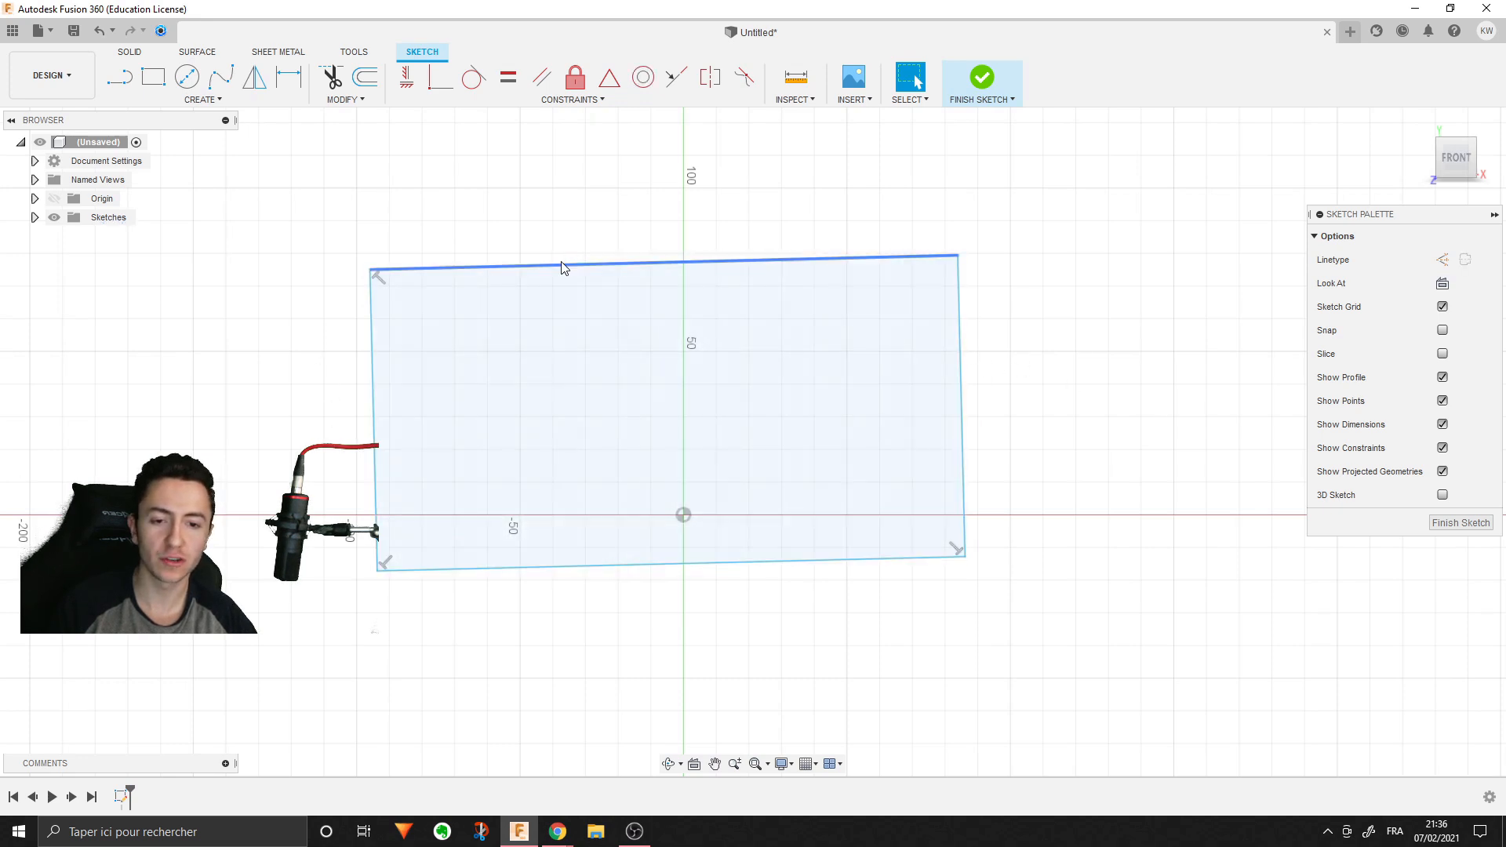
left_click(673, 564)
middle_click_drag(1035, 446, 1156, 486)
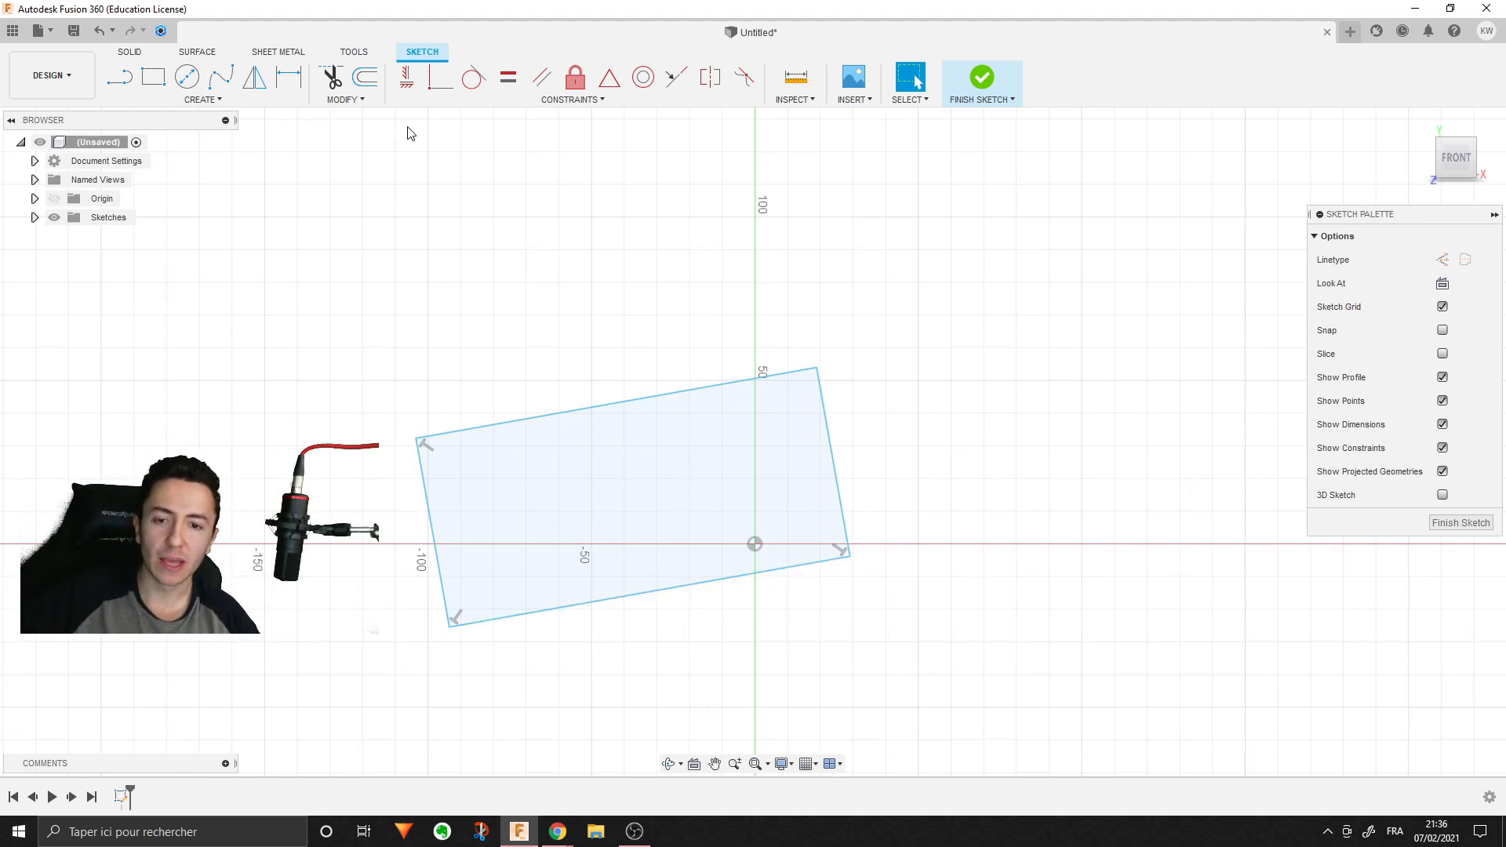
- Apply a Horizontal/Vertical constraint to the tilted rectangle's upper line
left_click(407, 84)
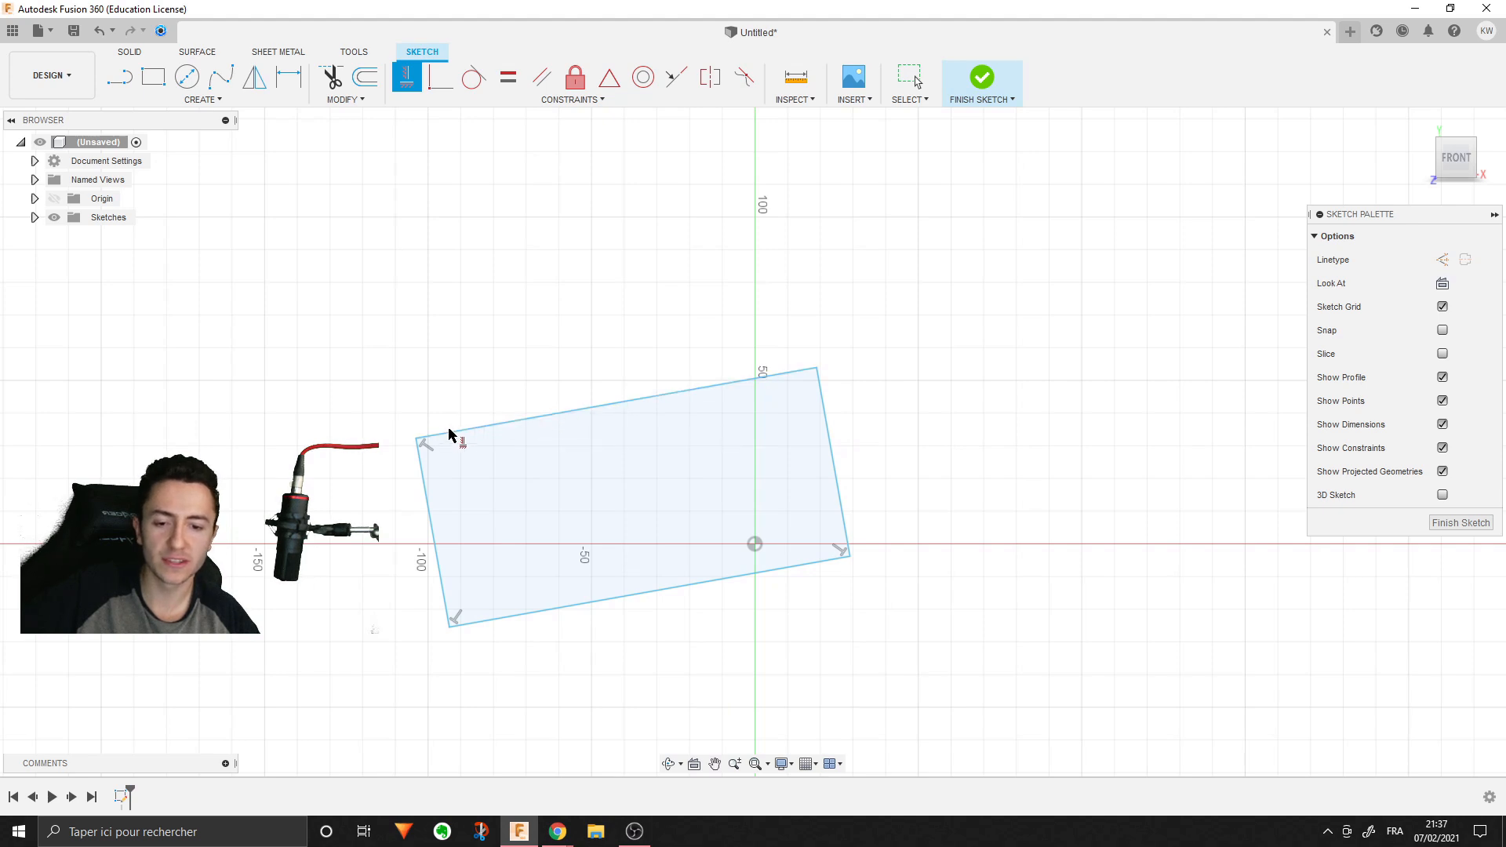
left_click(723, 390)
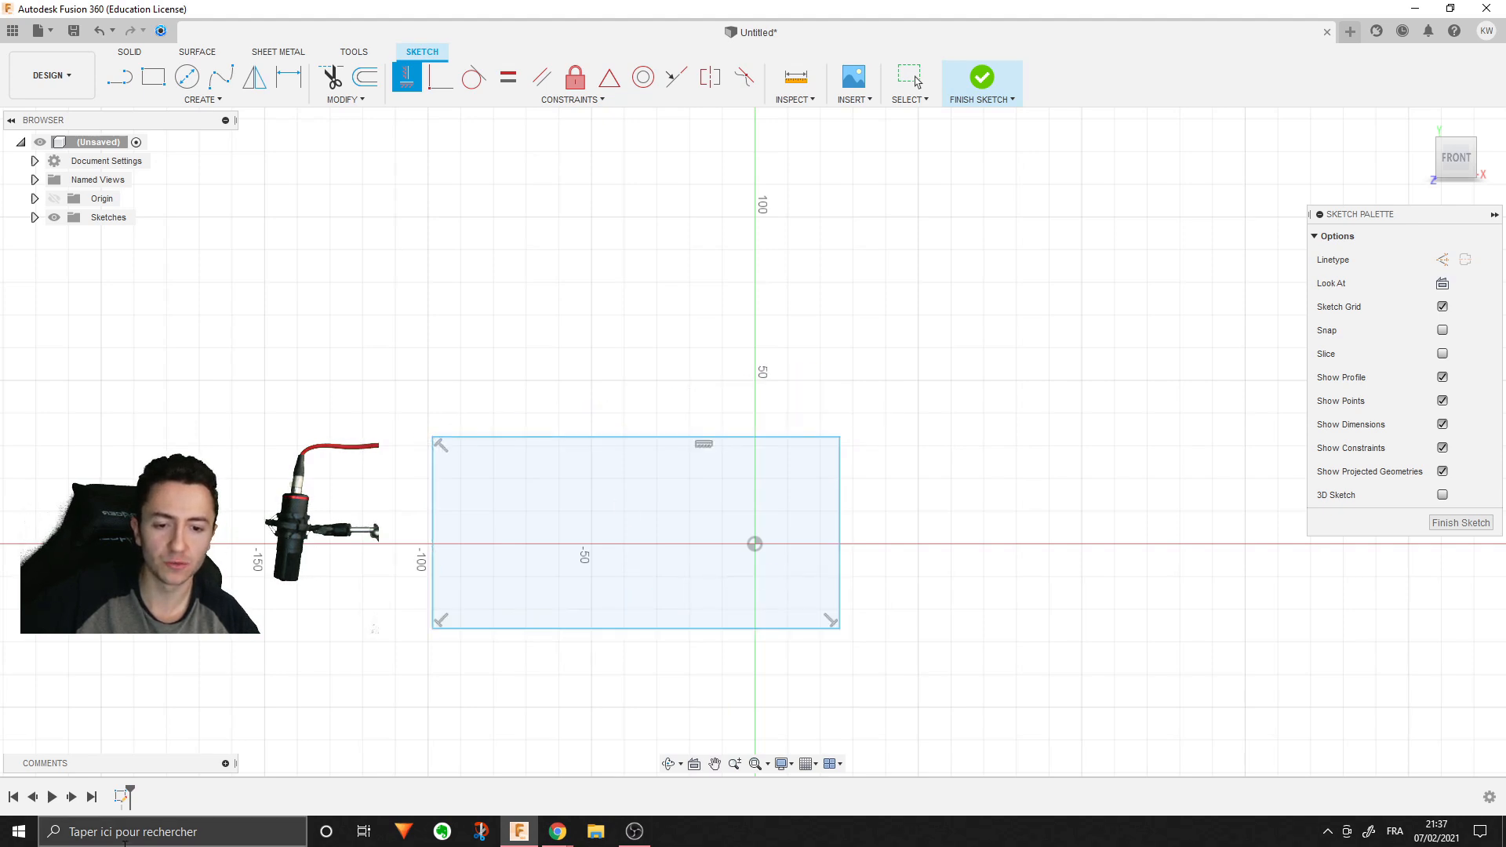
key("Escape")
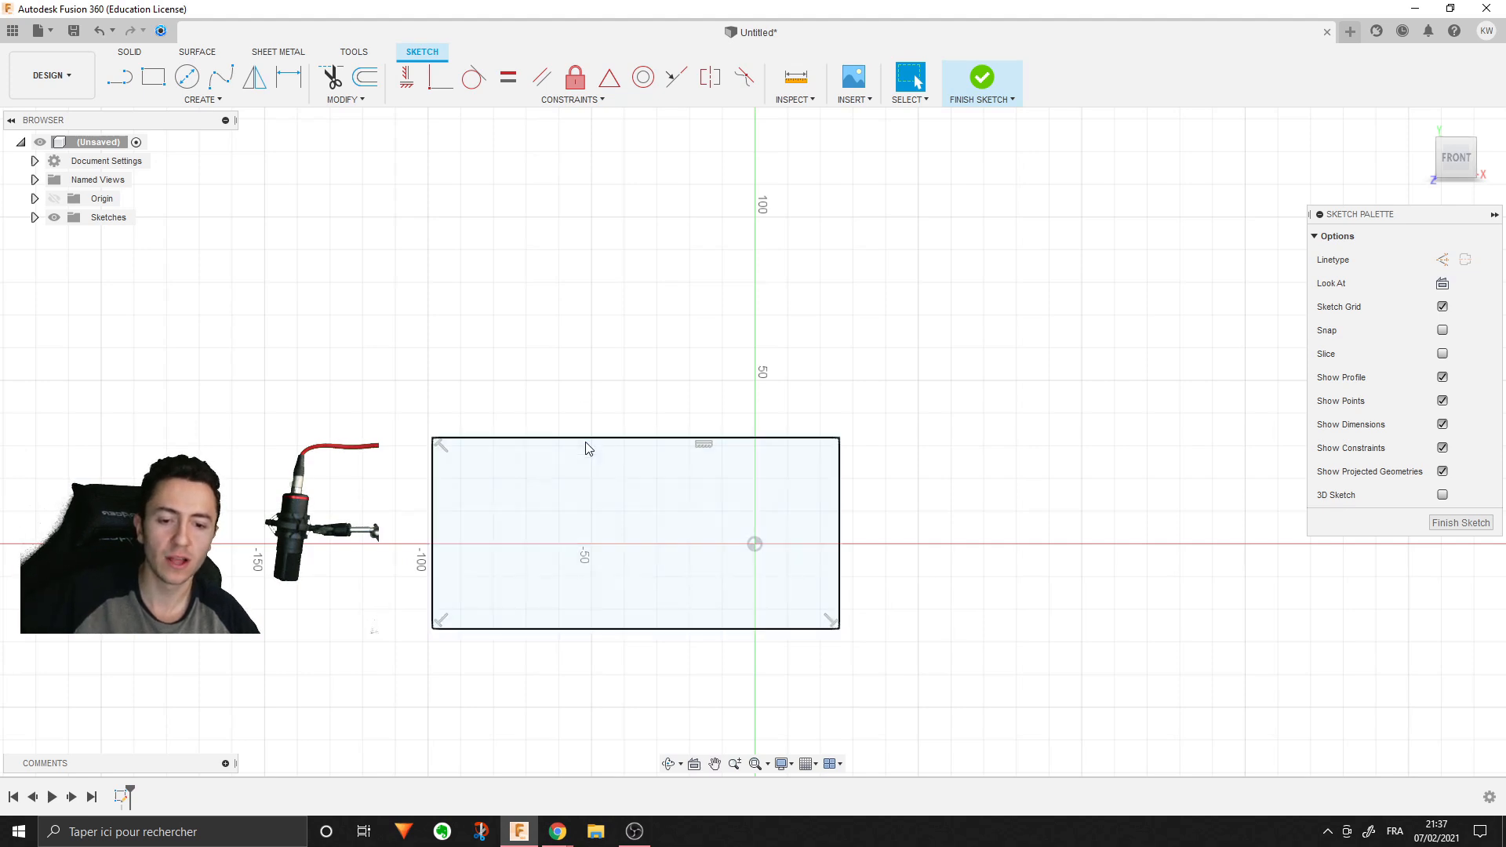
- Resize the rectangle by moving its right side outward, its upper side up, and its lower-left corner up and inward
left_click_drag(586, 443, 644, 428)
left_click_drag(840, 502, 1052, 497)
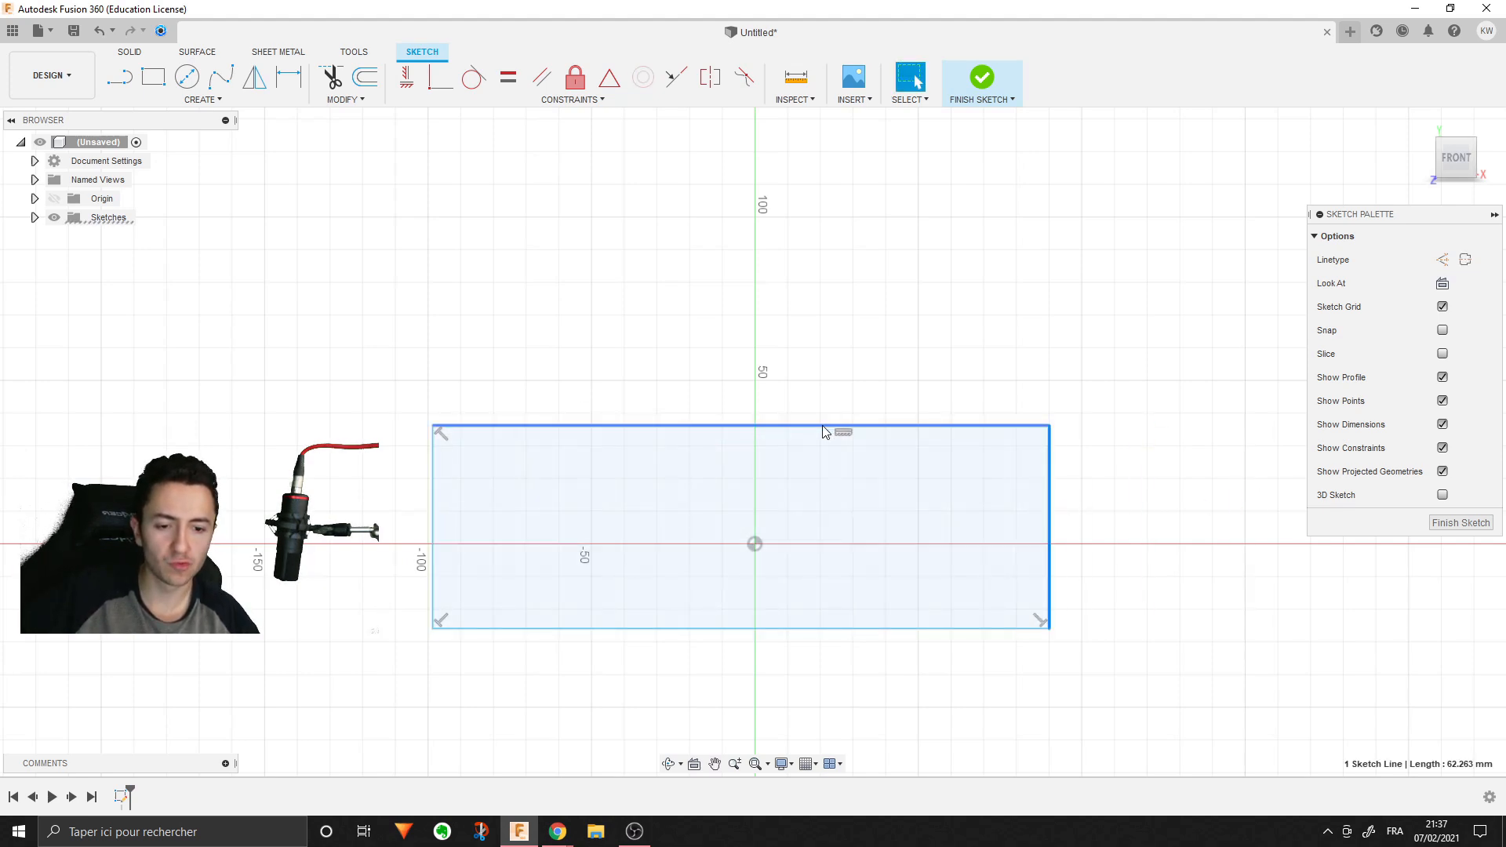
left_click_drag(831, 426, 831, 300)
mouse_move(433, 628)
left_mouse_down()
mouse_move(706, 625)
mouse_move(488, 612)
mouse_move(522, 409)
mouse_move(544, 609)
mouse_move(550, 413)
left_mouse_up()
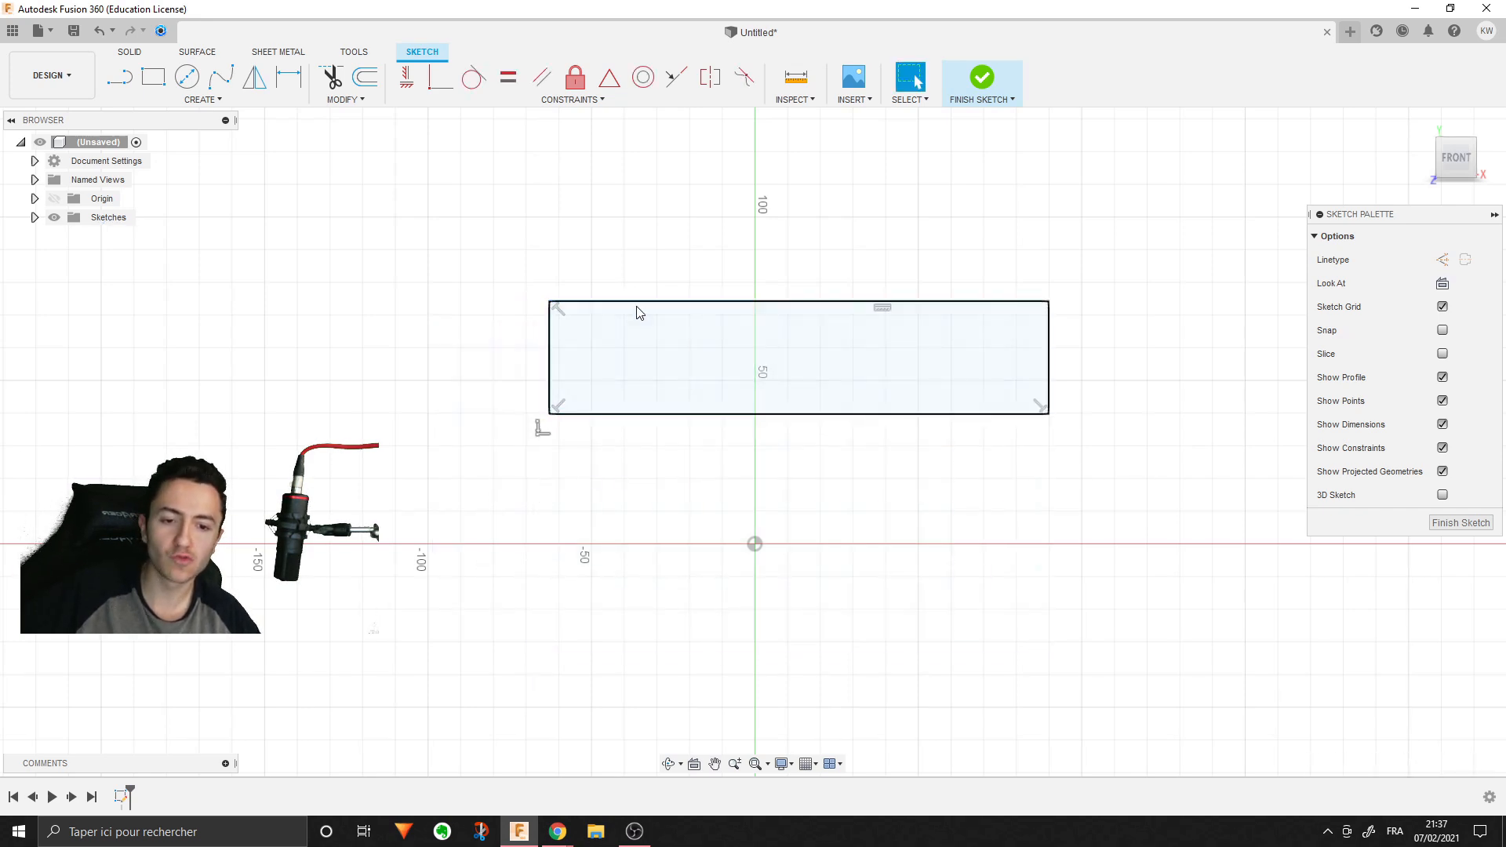
- Move the rectangle's upper-left corner below its lower line to about X -62 mm, Y -49 mm, and shift that corner further outward and up
left_click_drag(637, 307, 633, 362)
left_click_drag(549, 301, 536, 375)
left_click_drag(544, 432, 553, 703)
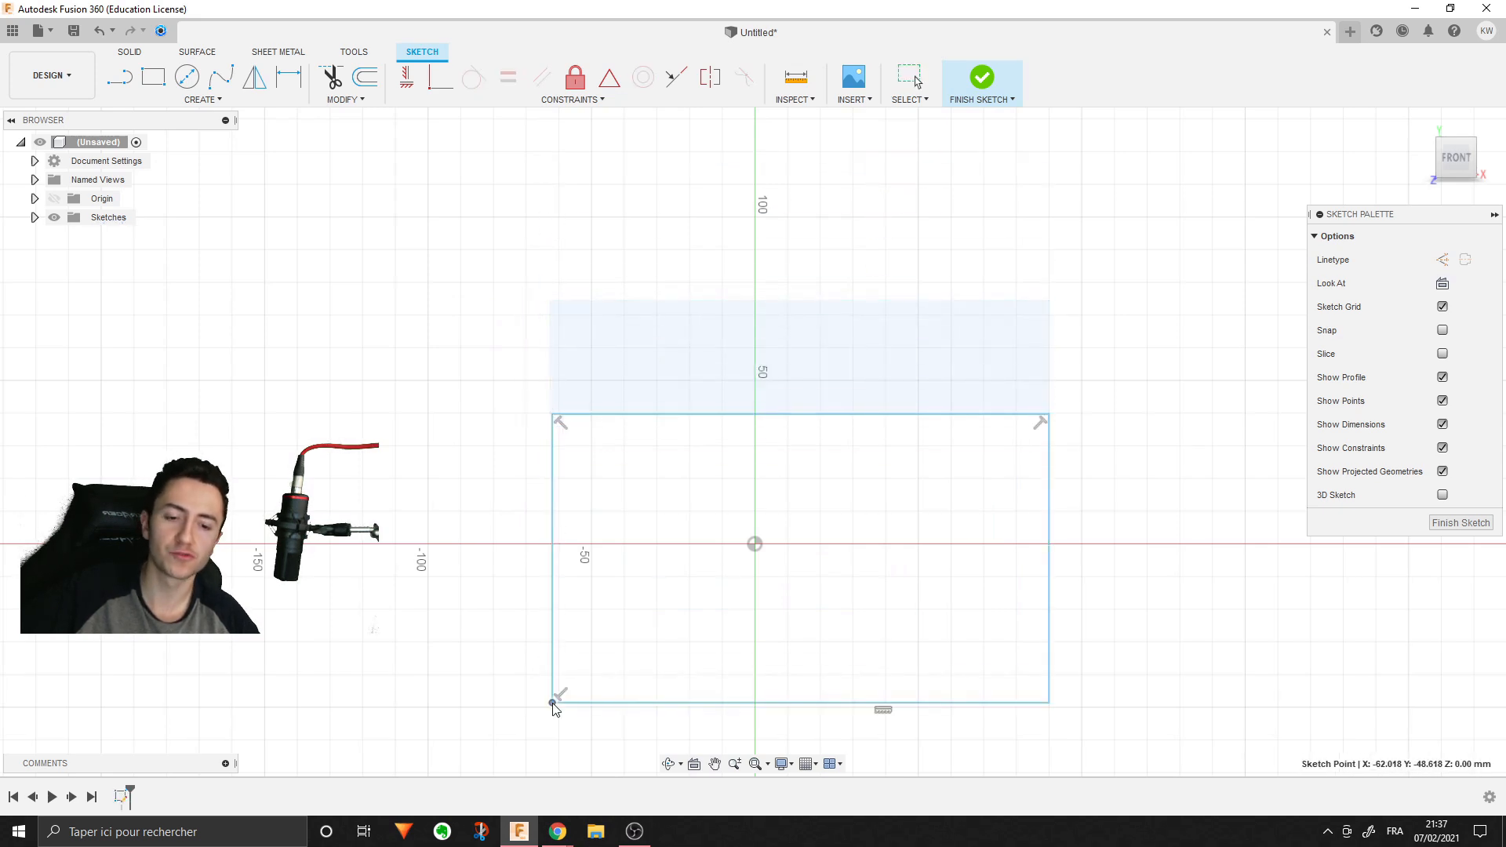
left_click_drag(552, 703, 487, 649)
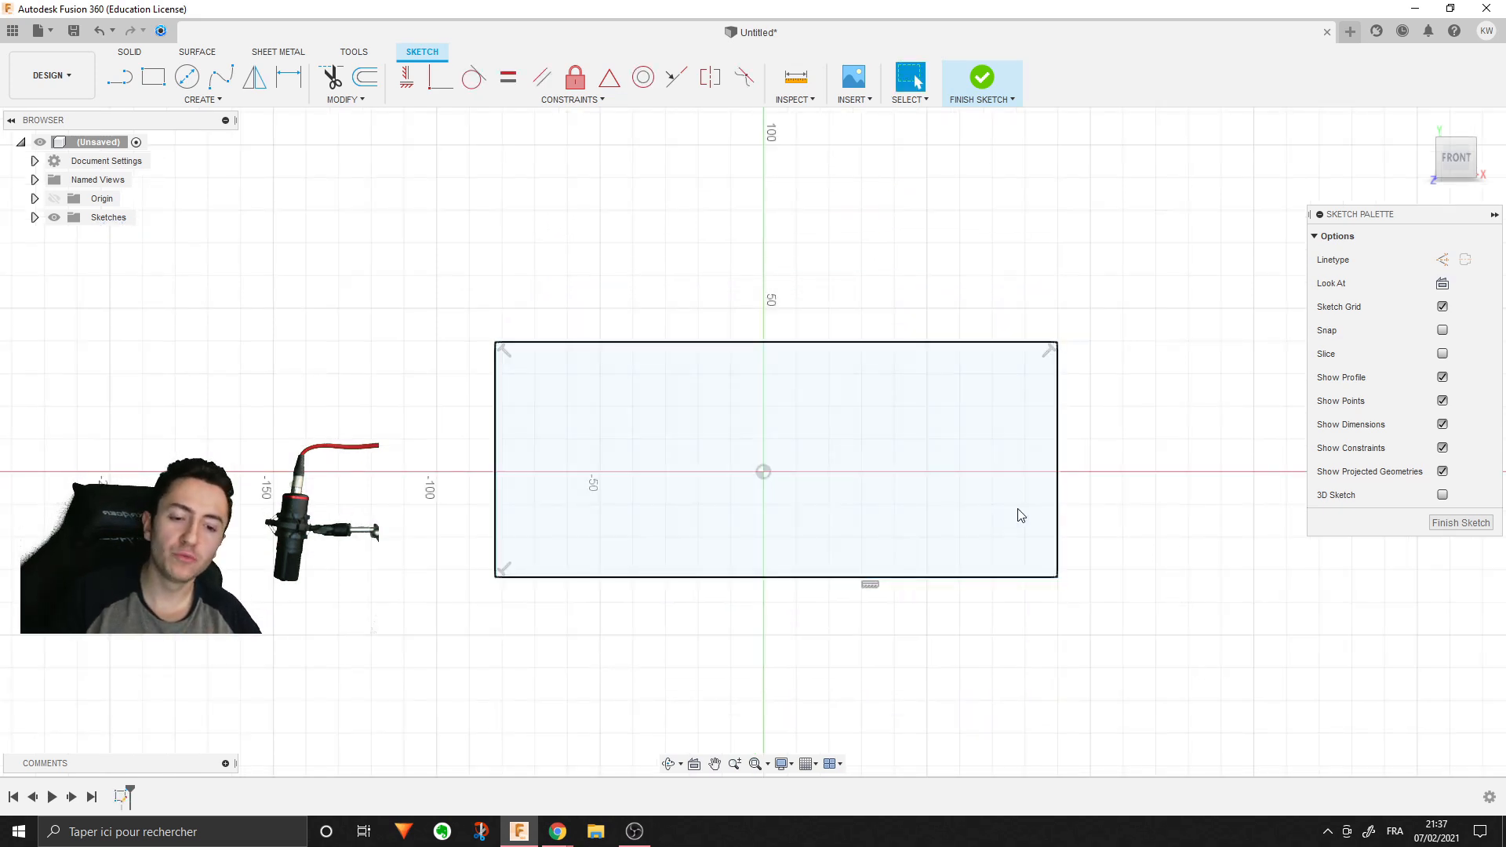